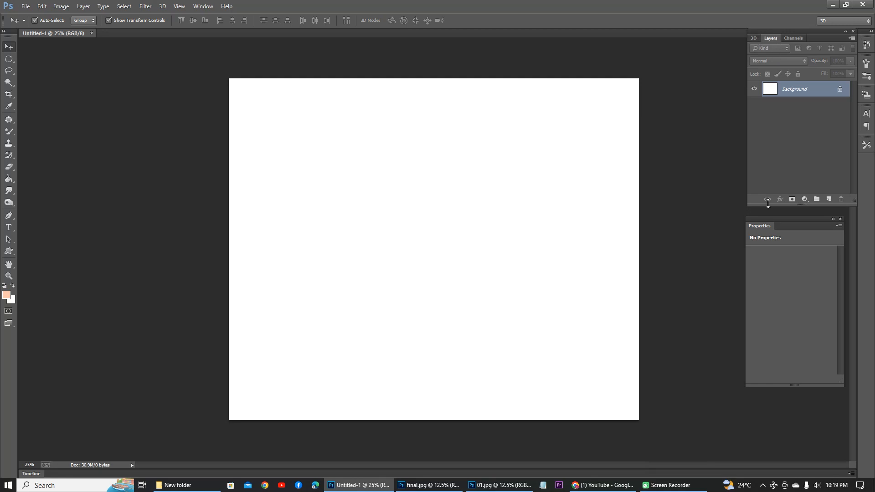
# Step: Add a solid colour fill layer in dark grey #595959 above the white background
pyautogui.click(806, 211)
pyautogui.click(472, 225)
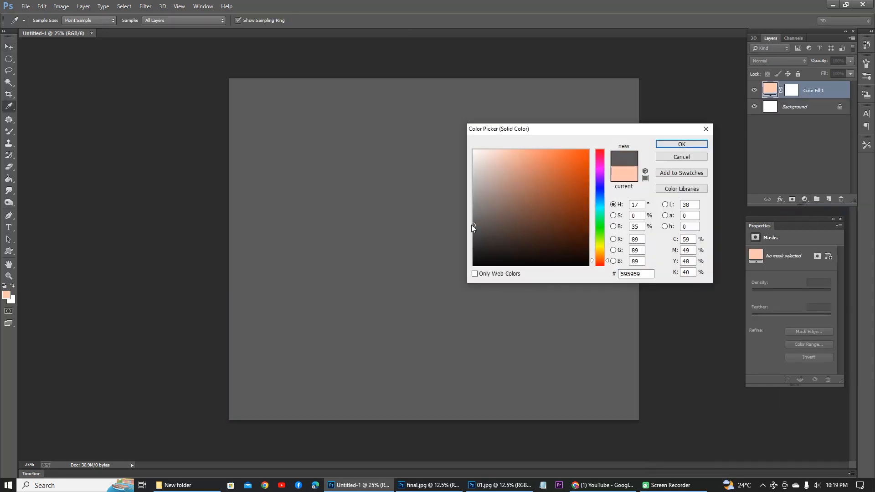
pyautogui.click(671, 146)
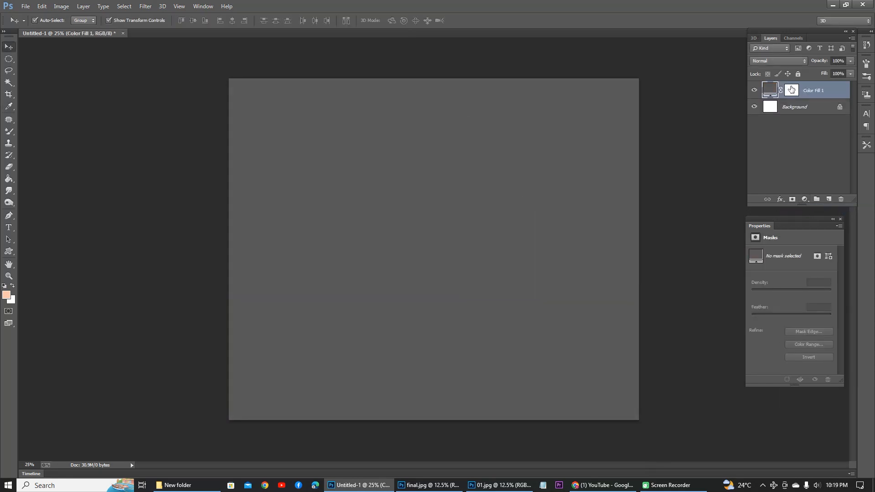
pyautogui.click(840, 220)
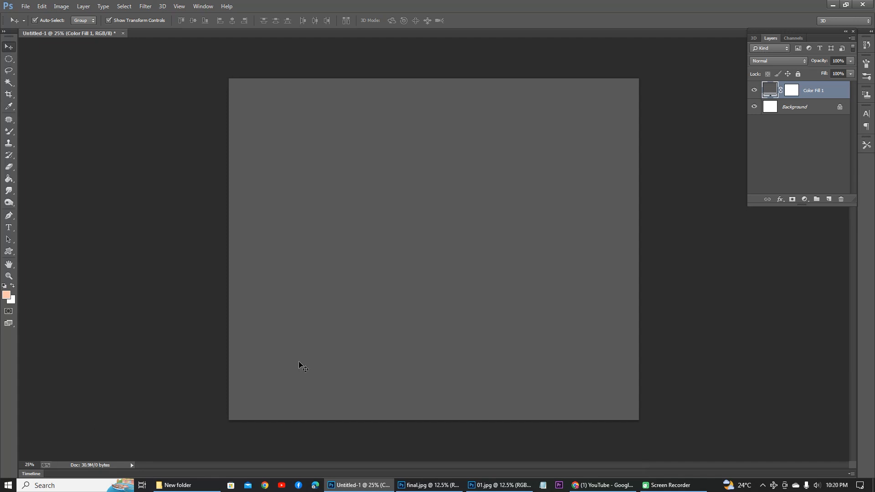
# Step: Place the floating terrain image from the New folder, enlarge it to about 214%, and position it in the lower middle of the canvas
pyautogui.click(197, 485)
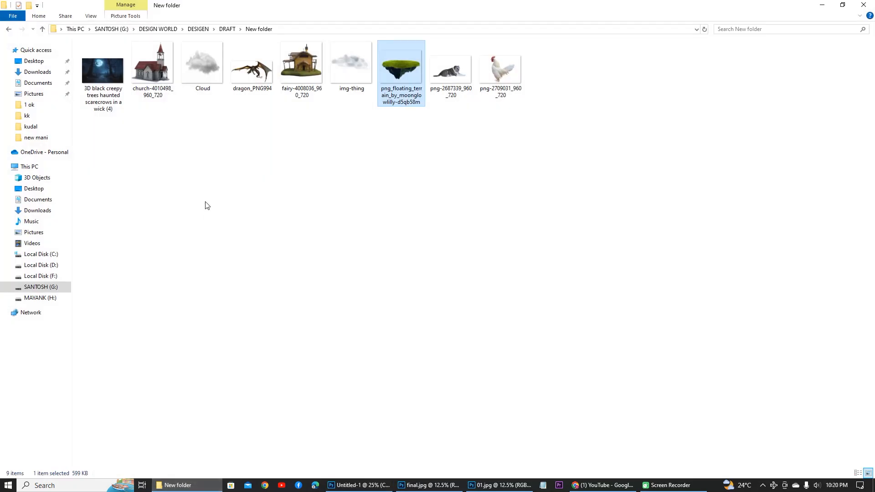
pyautogui.moveTo(401, 68); pyautogui.dragTo(449, 248)
pyautogui.moveTo(492, 203); pyautogui.dragTo(567, 156)
pyautogui.moveTo(536, 193); pyautogui.dragTo(542, 248)
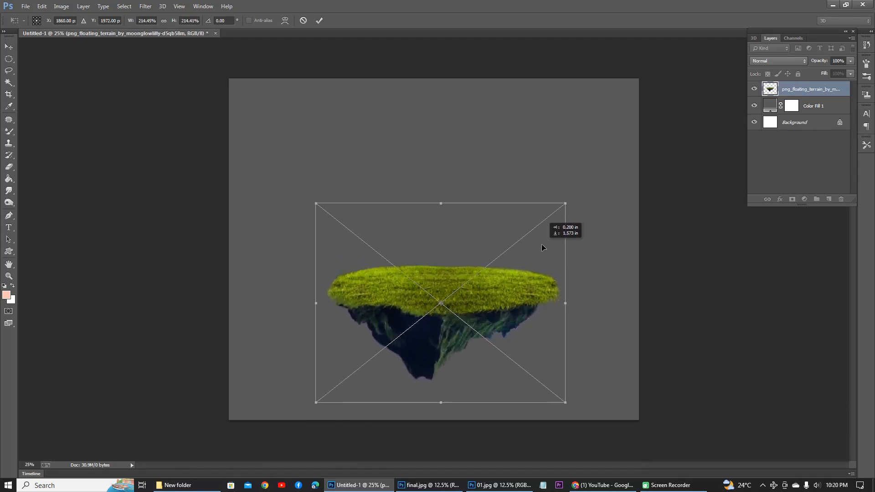
pyautogui.press('Return')
pyautogui.moveTo(474, 316); pyautogui.dragTo(467, 334)
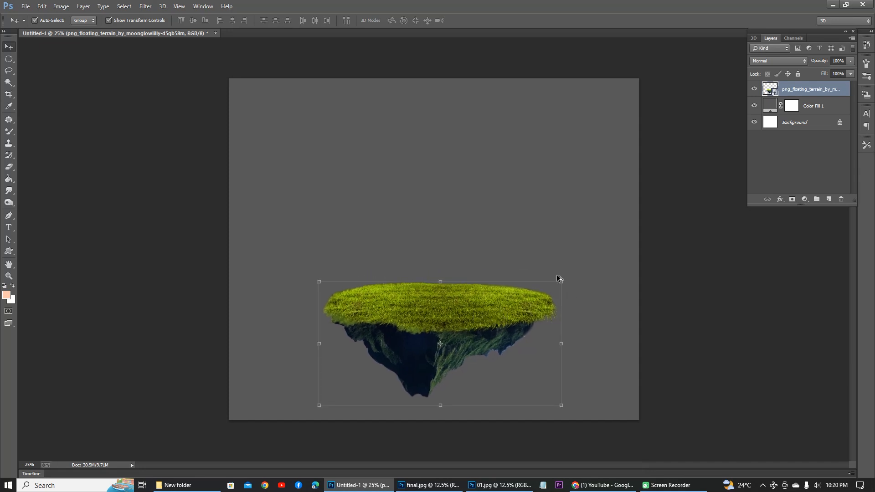
# Step: Stretch the floating terrain wider, keeping its height and centre
pyautogui.click(561, 281)
pyautogui.press('Escape')
pyautogui.moveTo(563, 279); pyautogui.dragTo(581, 274)
pyautogui.press('Return')
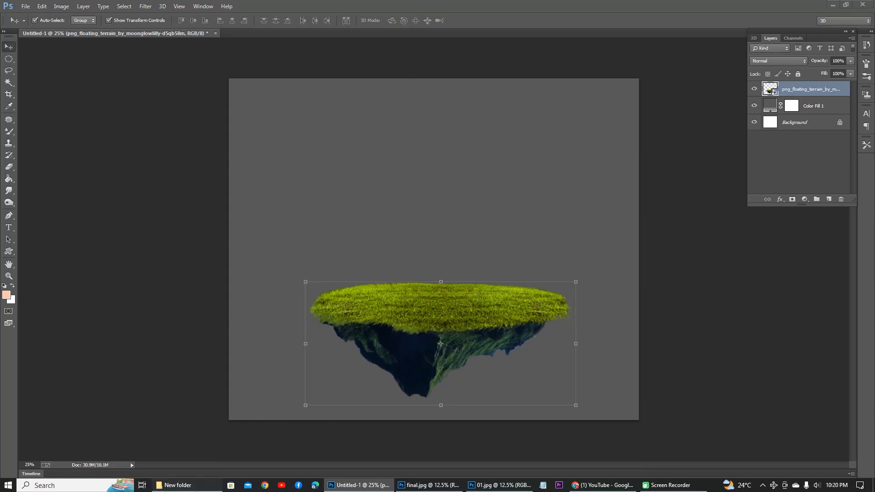
# Step: Place the Cloud image in the canvas's upper left at reduced size and duplicate it to the canvas's right edge
pyautogui.click(196, 487)
pyautogui.moveTo(203, 63); pyautogui.dragTo(359, 176)
pyautogui.moveTo(540, 374); pyautogui.dragTo(462, 325)
pyautogui.press('Return')
pyautogui.moveTo(406, 183); pyautogui.dragTo(614, 127)
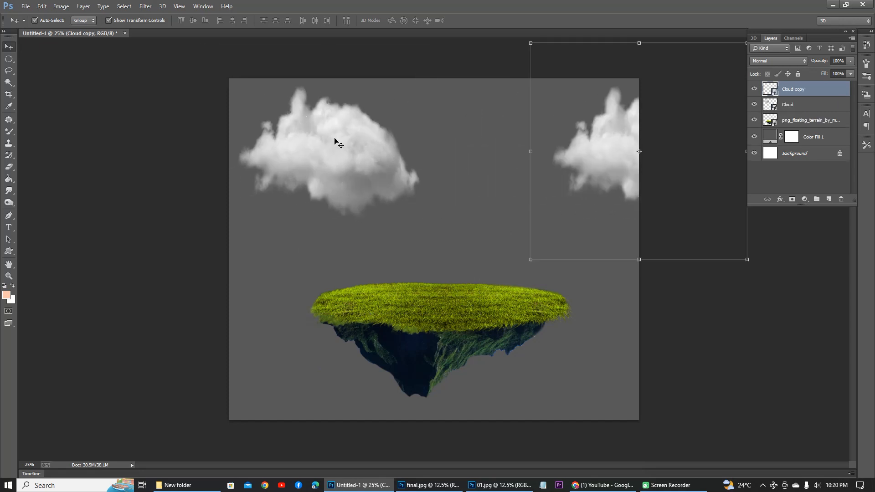
# Step: Warp the original cloud into a flatter, lower shape
pyautogui.click(342, 137)
pyautogui.rightClick(391, 95)
pyautogui.click(401, 182)
pyautogui.moveTo(336, 117); pyautogui.dragTo(368, 166)
pyautogui.moveTo(297, 119)
pyautogui.mouseDown()
pyautogui.moveTo(289, 122)
pyautogui.moveTo(301, 118)
pyautogui.mouseUp()
pyautogui.moveTo(326, 192); pyautogui.dragTo(322, 193)
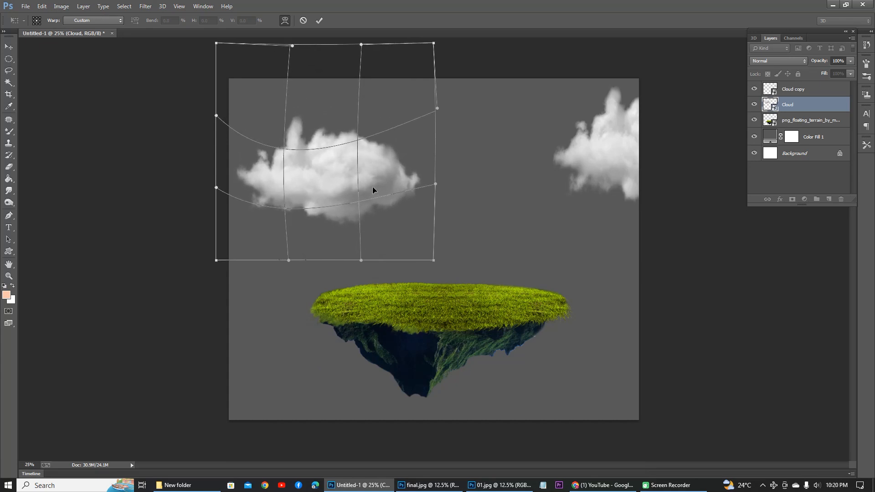
pyautogui.press('Return')
# Step: Move the original cloud up and scale it down in the canvas's upper left
pyautogui.moveTo(346, 154); pyautogui.dragTo(348, 117)
pyautogui.hotkey('ctrl', 't')
pyautogui.moveTo(426, 235); pyautogui.dragTo(371, 201)
pyautogui.press('Return')
# Step: Scale down the duplicated cloud and move it fully into the canvas's right side, then nudge the original cloud left
pyautogui.click(608, 145)
pyautogui.hotkey('ctrl', 't')
pyautogui.moveTo(532, 259); pyautogui.dragTo(566, 228)
pyautogui.moveTo(579, 153); pyautogui.dragTo(512, 177)
pyautogui.press('Return')
pyautogui.moveTo(325, 146); pyautogui.dragTo(312, 144)
pyautogui.click(456, 182)
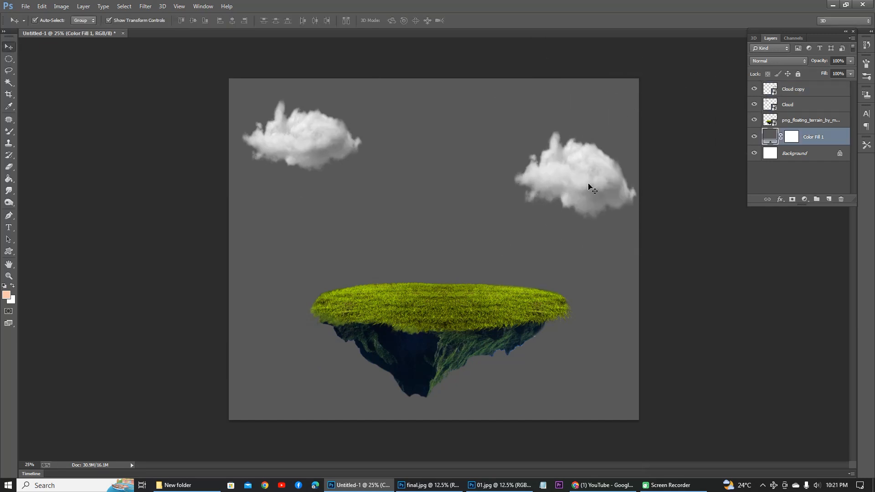
# Step: Warp the duplicated cloud so its top is flatter and its left end stretches outward
pyautogui.click(591, 187)
pyautogui.hotkey('ctrl', 't')
pyautogui.rightClick(529, 150)
pyautogui.click(609, 231)
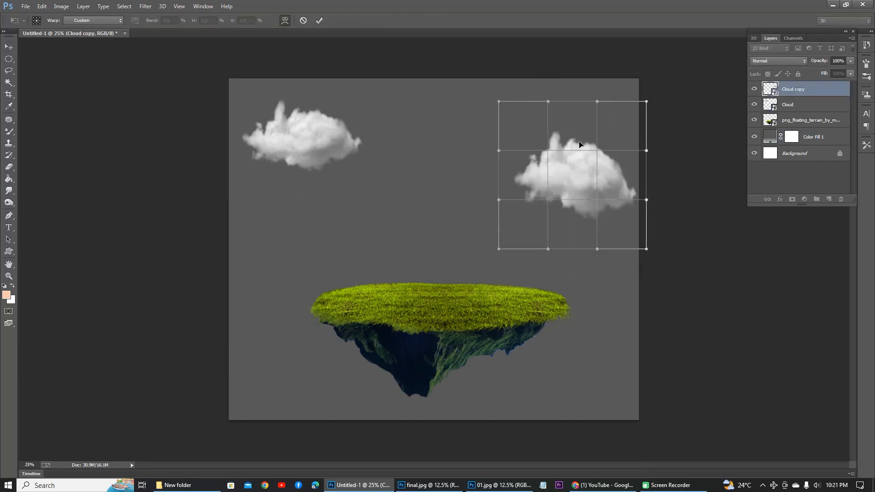
pyautogui.moveTo(531, 177); pyautogui.dragTo(505, 178)
pyautogui.moveTo(536, 141); pyautogui.dragTo(589, 173)
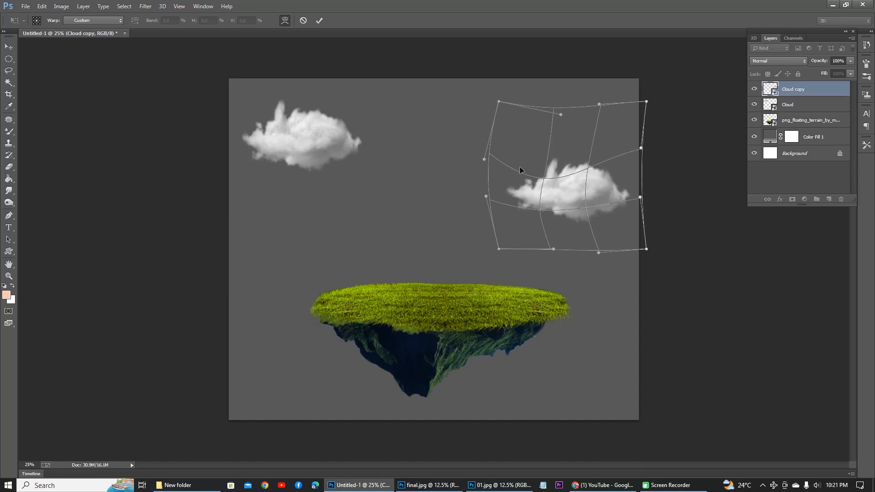
pyautogui.press('Return')
# Step: Lower the duplicated cloud toward the island, adjust its fill, and nudge the original cloud upward
pyautogui.moveTo(321, 146); pyautogui.dragTo(319, 144)
pyautogui.moveTo(580, 199); pyautogui.dragTo(583, 228)
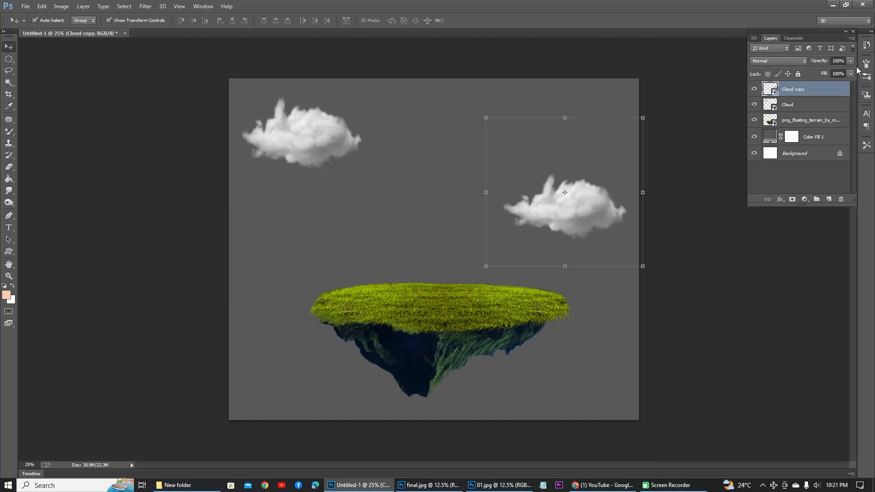
pyautogui.moveTo(839, 74); pyautogui.dragTo(838, 74)
pyautogui.moveTo(330, 132); pyautogui.dragTo(328, 127)
# Step: Open the landscape cinematic (2) image from the DRAFT folder as a separate document
pyautogui.click(517, 152)
pyautogui.rightClick(504, 150)
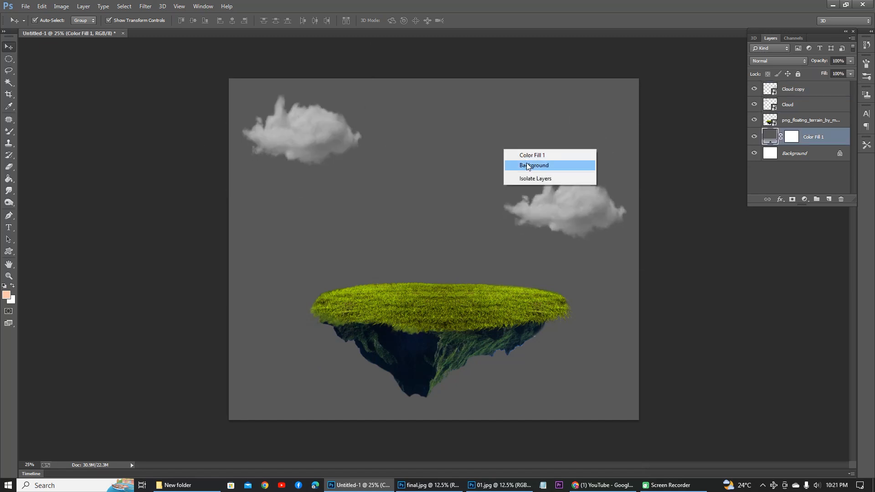
pyautogui.click(526, 162)
pyautogui.click(868, 5)
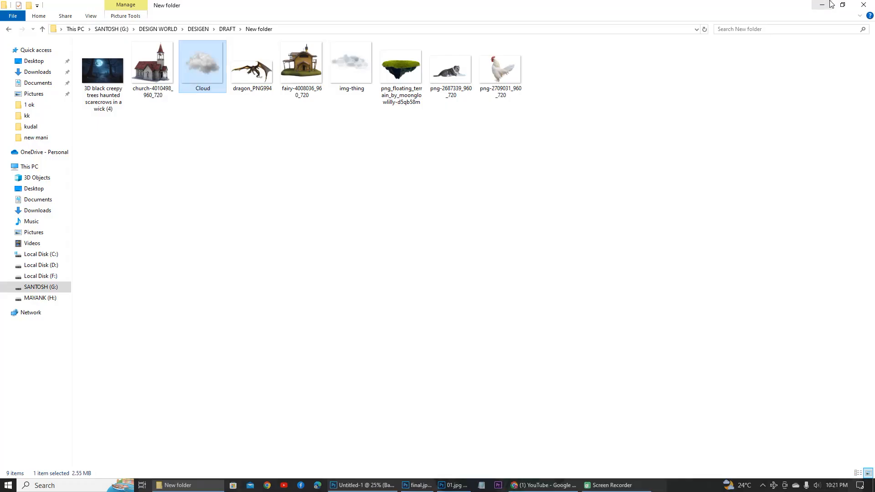
pyautogui.click(8, 31)
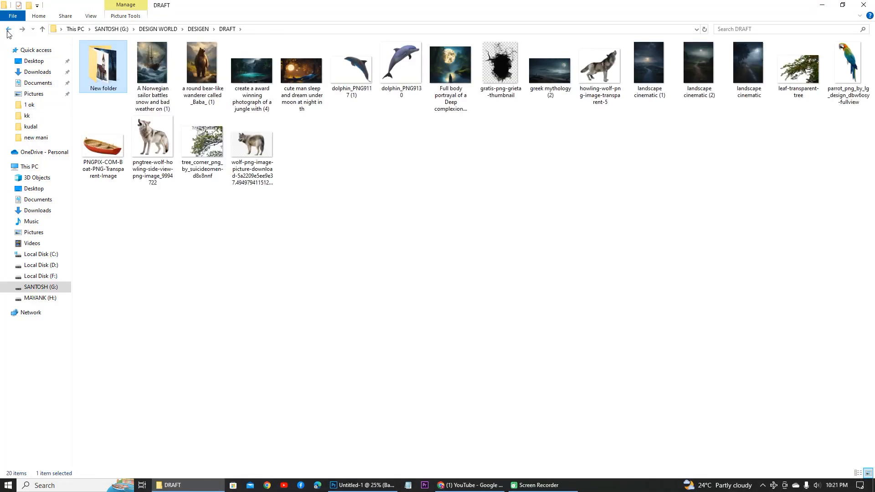
pyautogui.click(557, 67)
pyautogui.doubleClick(697, 61)
pyautogui.click(865, 8)
pyautogui.moveTo(697, 68); pyautogui.dragTo(382, 171)
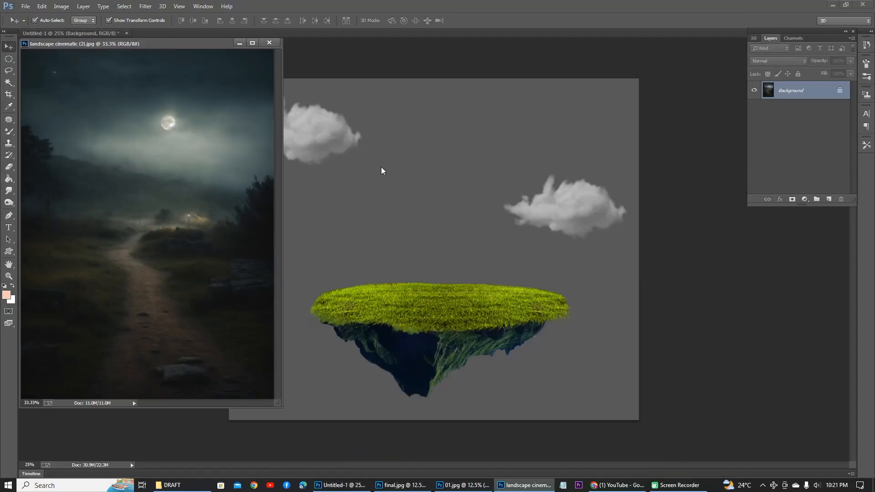
# Step: Copy the upper moonlit part of the landscape image and paste it into the composition directly above Color Fill 1
pyautogui.moveTo(8, 59); pyautogui.dragTo(276, 240)
pyautogui.hotkey('ctrl', 'c')
pyautogui.hotkey('ctrl', 'w')
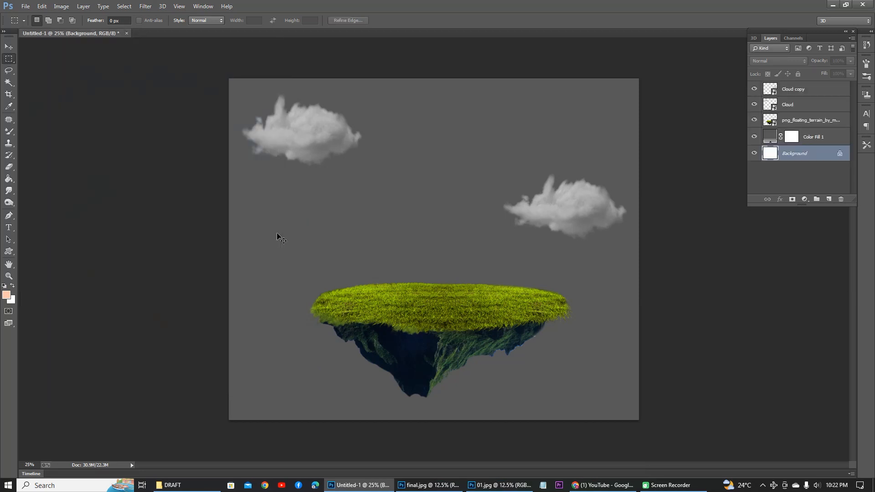
pyautogui.hotkey('ctrl', 'v')
pyautogui.hotkey('ctrl', ']')
# Step: Enlarge the pasted night sky to about 331% so it fills the canvas, with the moon above the island
pyautogui.hotkey('ctrl', 't')
pyautogui.moveTo(524, 177); pyautogui.dragTo(678, 68)
pyautogui.moveTo(611, 164); pyautogui.dragTo(576, 149)
pyautogui.moveTo(650, 60); pyautogui.dragTo(722, 3)
pyautogui.moveTo(596, 256); pyautogui.dragTo(610, 187)
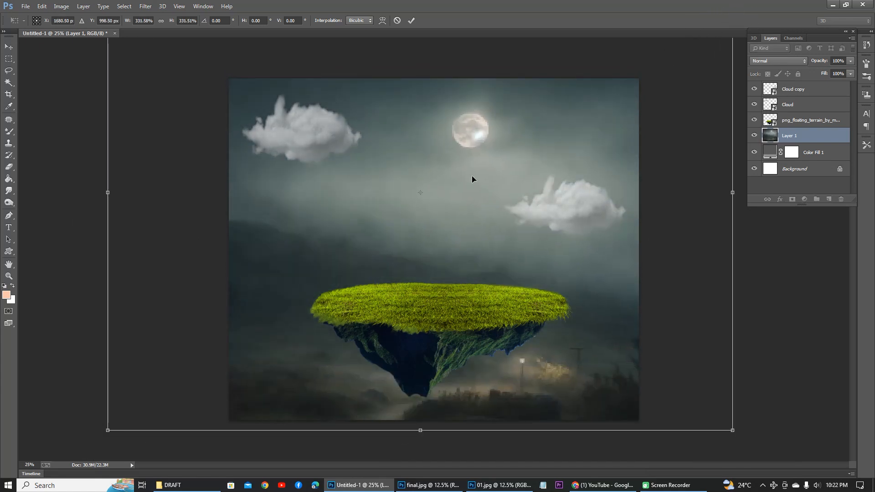
pyautogui.press('Return')
# Step: Scale the night sky layer down to about 77% while still covering the whole canvas
pyautogui.hotkey('ctrl', '-')
pyautogui.hotkey('ctrl', '-')
pyautogui.hotkey('ctrl', '-')
pyautogui.hotkey('ctrl', 't')
pyautogui.moveTo(532, 152); pyautogui.dragTo(509, 184)
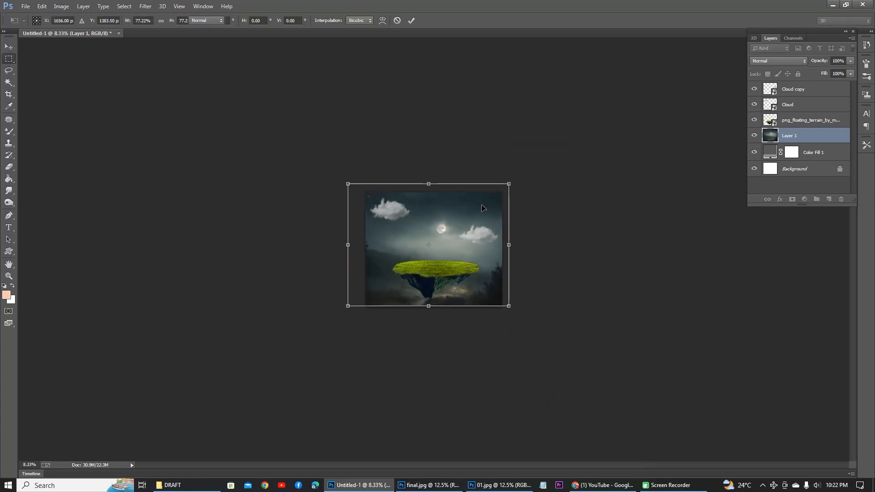
pyautogui.press('Return')
pyautogui.hotkey('ctrl', '+')
pyautogui.hotkey('ctrl', '+')
# Step: Mask the night sky layer and fade its bottom and lower sides into the grey fill with black-to-transparent radial gradients
pyautogui.click(792, 200)
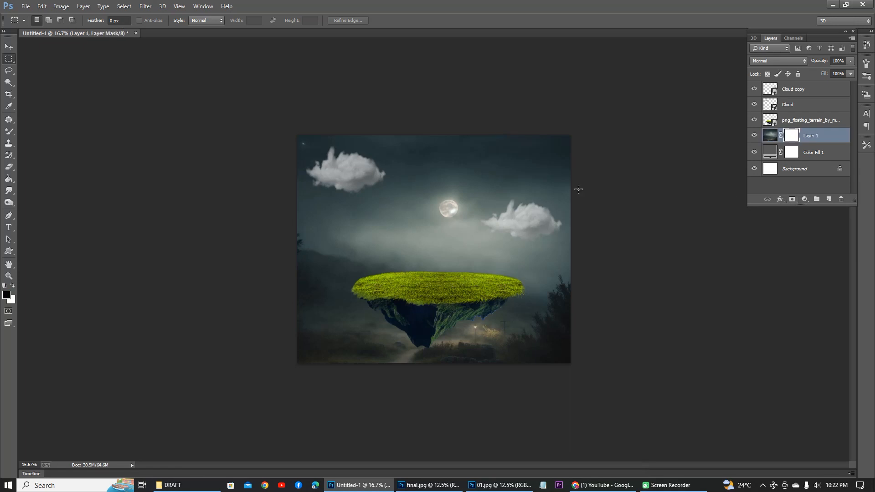
pyautogui.press('g')
pyautogui.hotkey('shift', 'g')
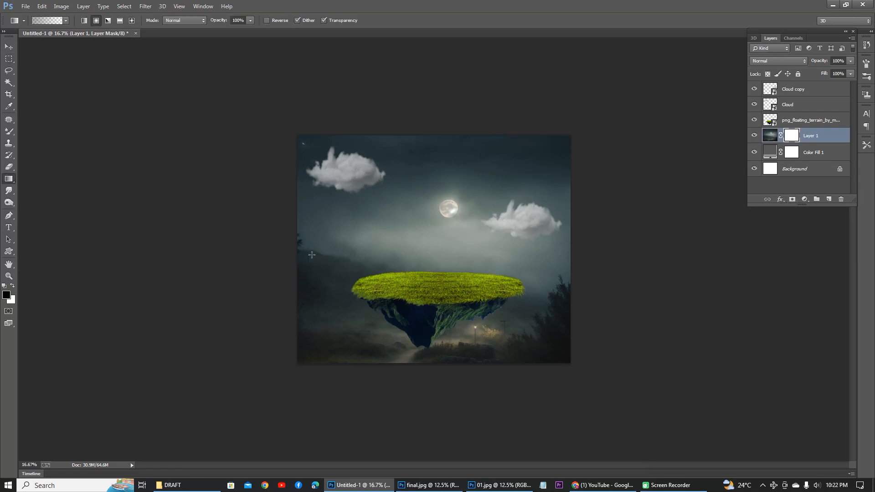
pyautogui.moveTo(449, 401); pyautogui.dragTo(449, 283)
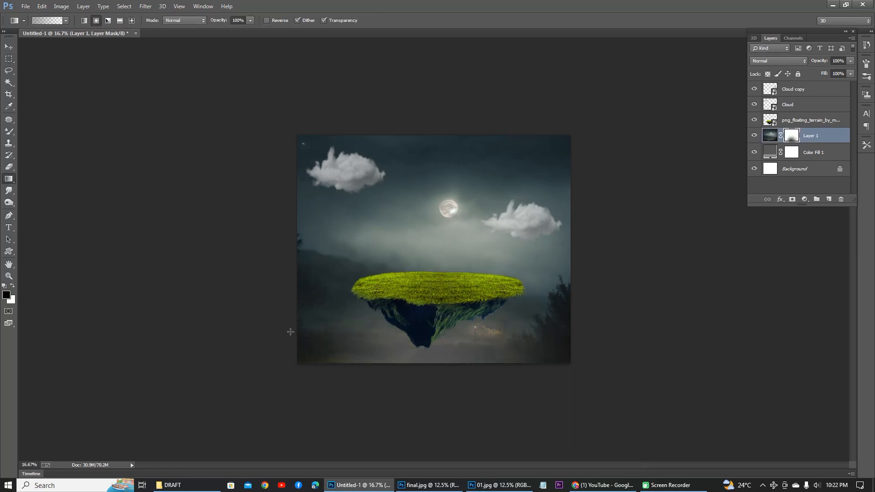
pyautogui.moveTo(290, 333); pyautogui.dragTo(388, 303)
pyautogui.moveTo(293, 292); pyautogui.dragTo(392, 309)
pyautogui.moveTo(295, 351); pyautogui.dragTo(442, 323)
pyautogui.moveTo(605, 340); pyautogui.dragTo(443, 298)
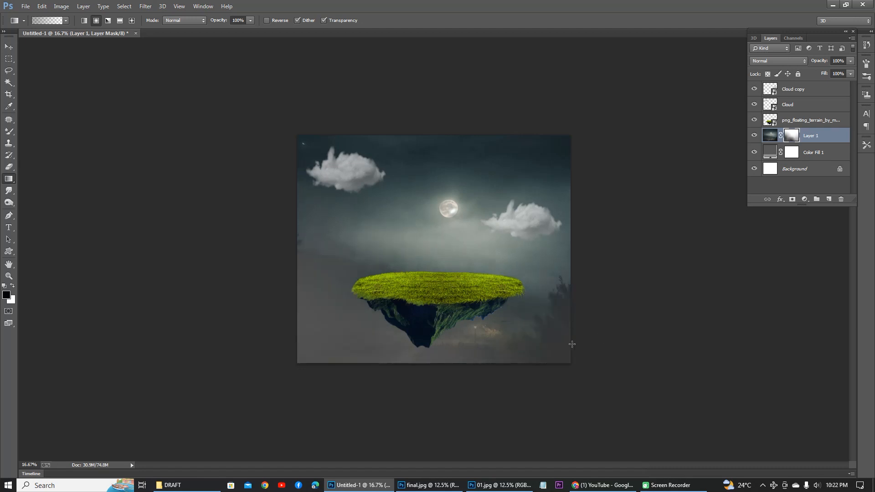
pyautogui.moveTo(572, 344); pyautogui.dragTo(352, 281)
pyautogui.moveTo(551, 319); pyautogui.dragTo(320, 316)
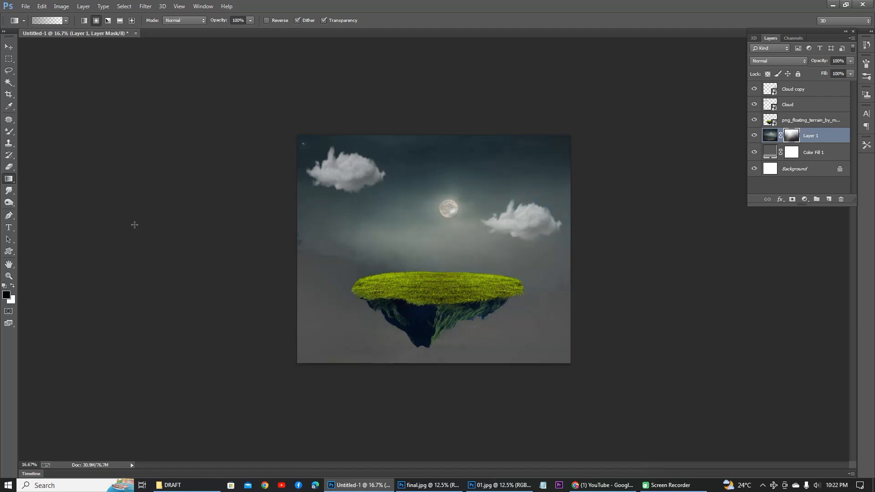
pyautogui.scroll(1, 438, 196)
pyautogui.scroll(-2, 461, 144)
pyautogui.scroll(1, 463, 204)
pyautogui.press('v')
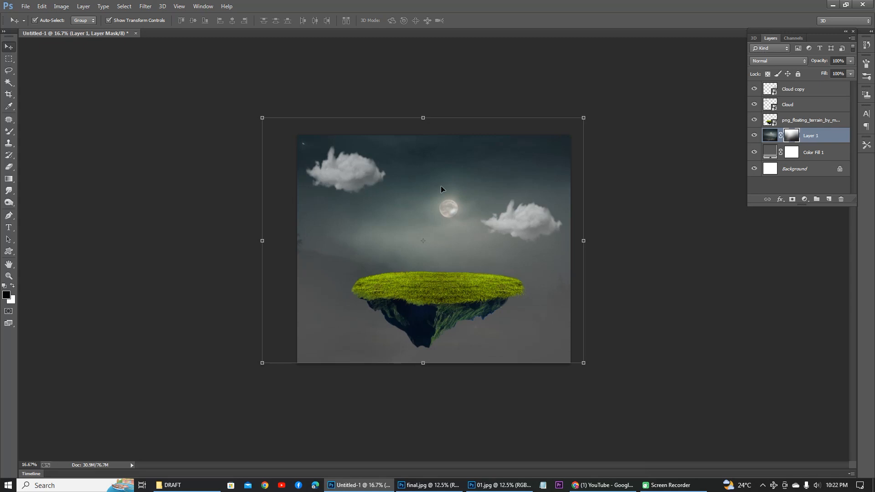
pyautogui.rightClick(441, 186)
pyautogui.click(449, 211)
pyautogui.click(145, 7)
pyautogui.moveTo(206, 115)
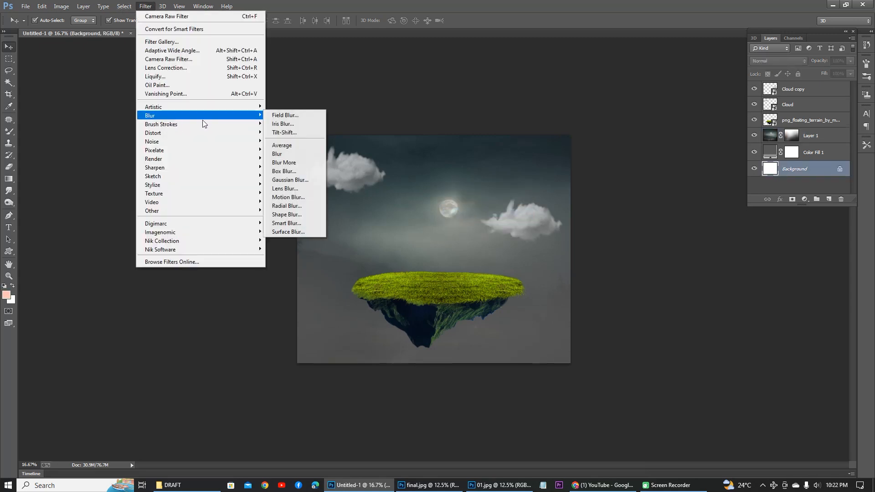
pyautogui.click(291, 178)
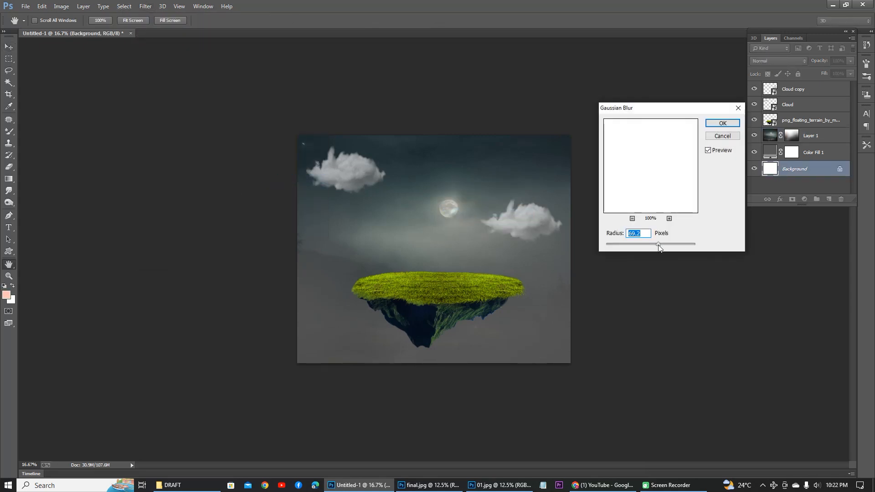
pyautogui.click(722, 136)
# Step: Apply a moderate Gaussian Blur to the image of the night sky layer, softening the moon
pyautogui.click(771, 137)
pyautogui.click(144, 7)
pyautogui.moveTo(192, 115)
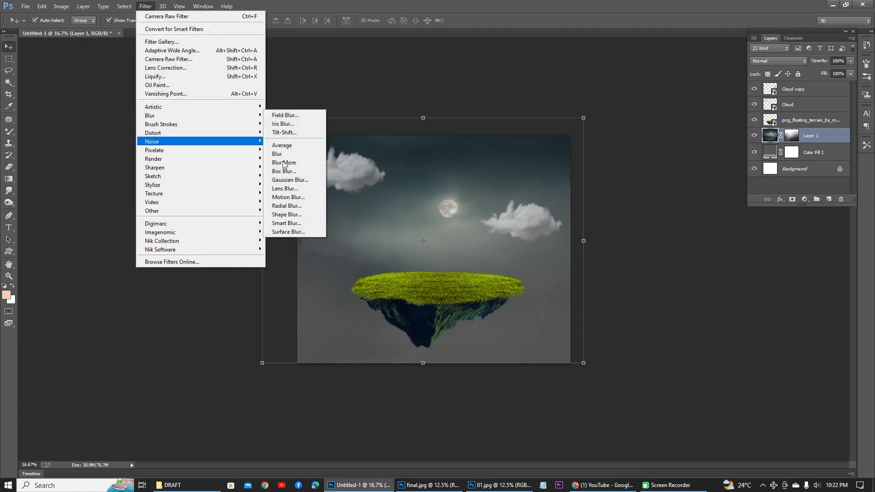
pyautogui.click(290, 180)
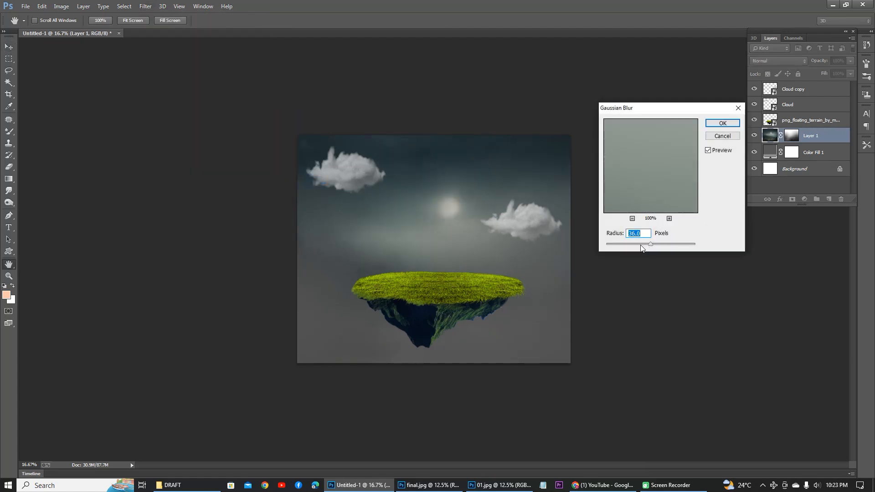
pyautogui.press('Return')
pyautogui.press('v')
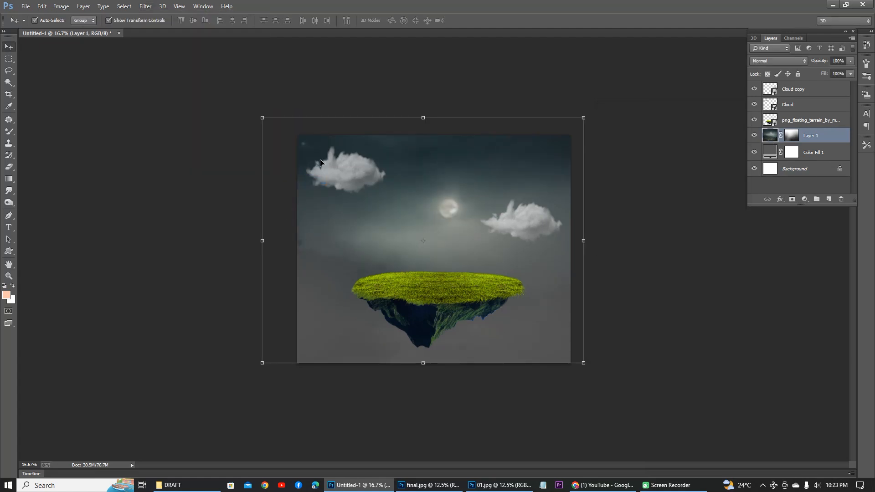
# Step: Nudge the island slightly up, the right cloud down, and the left cloud up toward the canvas corner
pyautogui.moveTo(443, 314); pyautogui.dragTo(445, 309)
pyautogui.moveTo(528, 214)
pyautogui.mouseDown()
pyautogui.moveTo(523, 331)
pyautogui.moveTo(519, 302)
pyautogui.moveTo(553, 305)
pyautogui.moveTo(549, 221)
pyautogui.moveTo(531, 230)
pyautogui.mouseUp()
pyautogui.moveTo(352, 172); pyautogui.dragTo(343, 165)
# Step: Add a Curves adjustment clipped to the night sky layer and darken it by lowering the white point's output
pyautogui.click(811, 135)
pyautogui.click(804, 199)
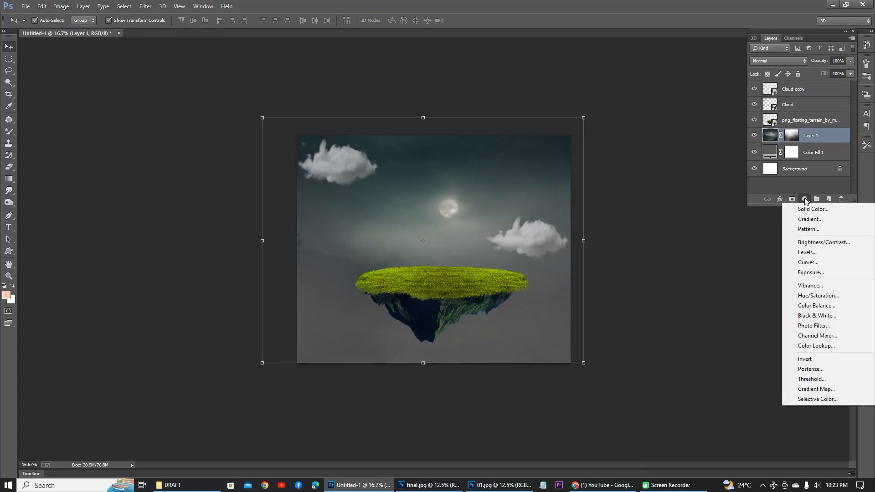
pyautogui.click(807, 263)
pyautogui.click(773, 379)
pyautogui.moveTo(829, 276); pyautogui.dragTo(829, 286)
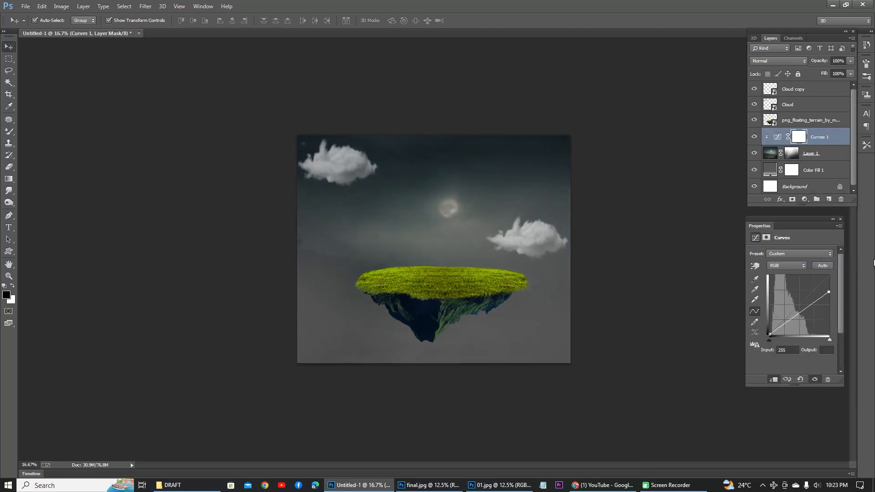
pyautogui.click(841, 220)
# Step: Add a Curves adjustment clipped to the floating terrain layer and darken it strongly by lowering the white point's output
pyautogui.click(811, 120)
pyautogui.click(805, 199)
pyautogui.click(808, 262)
pyautogui.click(774, 379)
pyautogui.moveTo(828, 276); pyautogui.dragTo(829, 300)
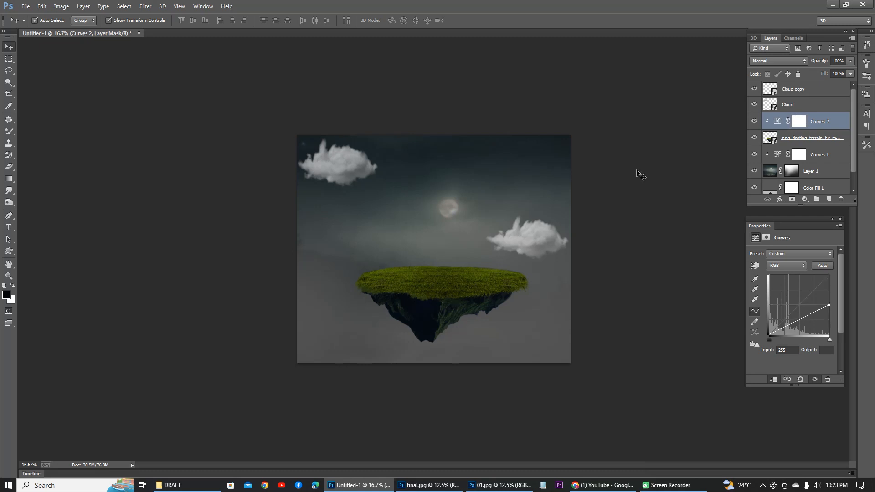
pyautogui.rightClick(438, 176)
pyautogui.click(470, 201)
pyautogui.hotkey('ctrl', '+')
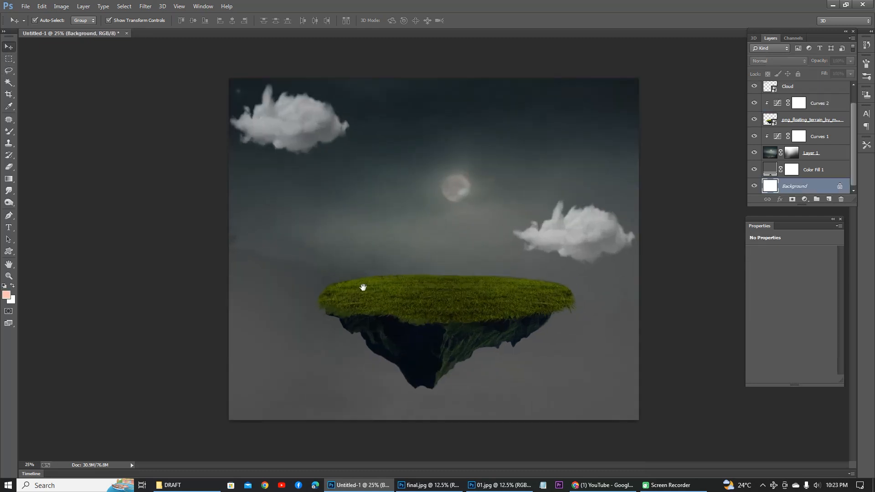
# Step: Scale the floating island down slightly and move it up a little toward the canvas centre
pyautogui.moveTo(582, 273); pyautogui.dragTo(577, 276)
pyautogui.moveTo(581, 211); pyautogui.dragTo(578, 216)
pyautogui.press('Return')
pyautogui.moveTo(504, 304)
pyautogui.mouseDown()
pyautogui.moveTo(493, 294)
pyautogui.moveTo(511, 297)
pyautogui.mouseUp()
pyautogui.hotkey('ctrl', '-')
pyautogui.hotkey('ctrl', '-')
pyautogui.hotkey('ctrl', '+')
pyautogui.hotkey('ctrl', '+')
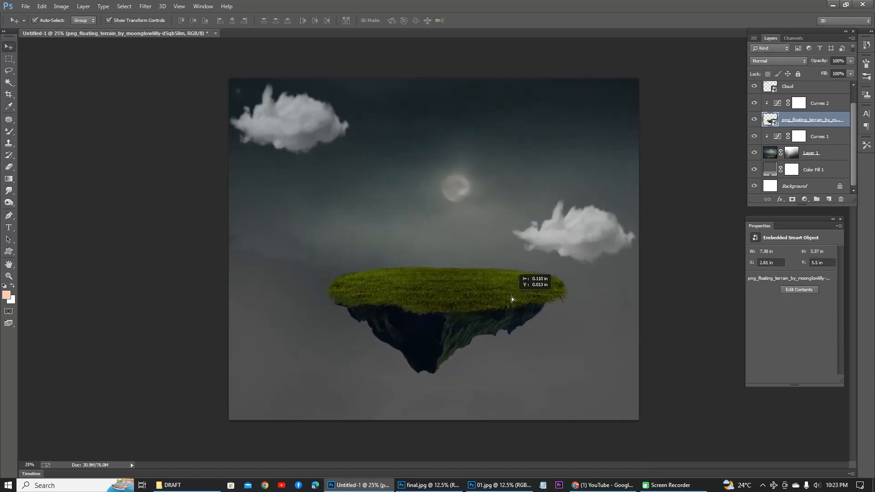
# Step: Patch the moon on the night sky layer with plain sky from beside it
pyautogui.click(477, 203)
pyautogui.press('s')
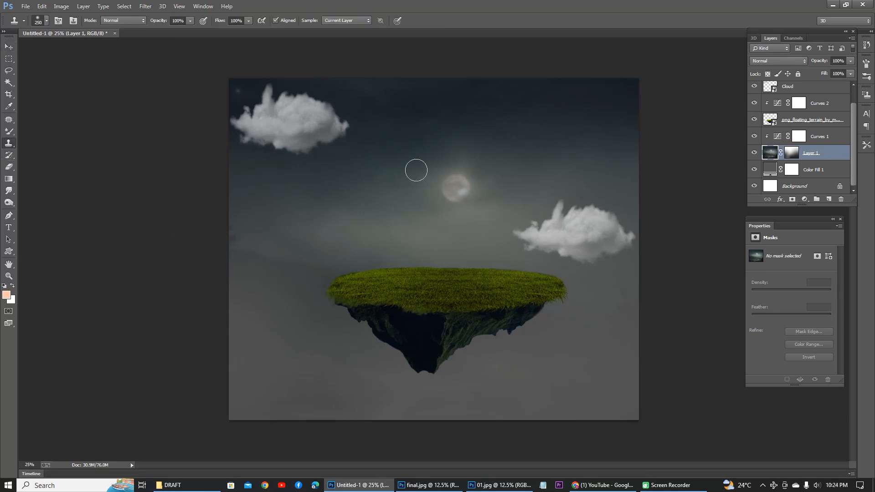
pyautogui.press('j')
pyautogui.moveTo(409, 194)
pyautogui.mouseDown()
pyautogui.moveTo(367, 190)
pyautogui.moveTo(408, 178)
pyautogui.mouseUp()
pyautogui.hotkey('ctrl', 'd')
pyautogui.moveTo(414, 190); pyautogui.dragTo(371, 190)
pyautogui.hotkey('ctrl', 'd')
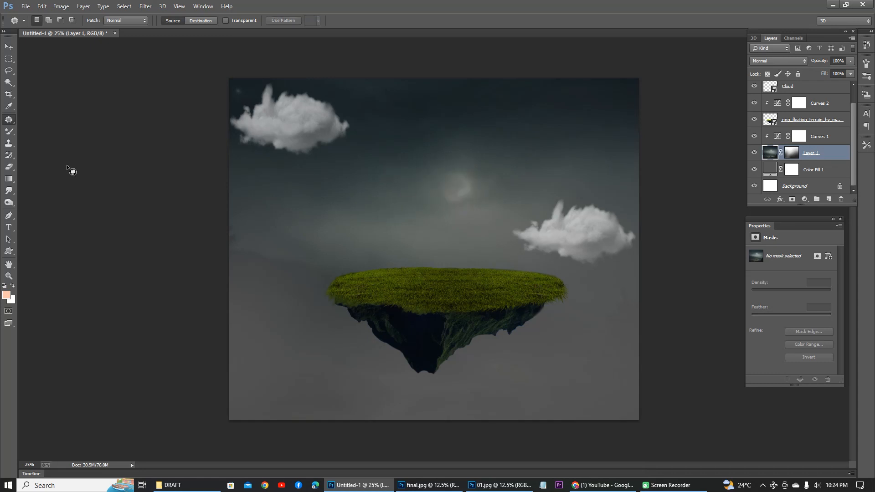
# Step: Cover the remains of the moon with the Clone Stamp, sampling the nearby sky on the left
pyautogui.press('s')
pyautogui.keyDown('alt'); pyautogui.click(384, 190); pyautogui.keyUp('alt')
pyautogui.click(457, 188)
pyautogui.keyDown('alt'); pyautogui.click(395, 211); pyautogui.keyUp('alt')
pyautogui.click(451, 187)
pyautogui.click(9, 58)
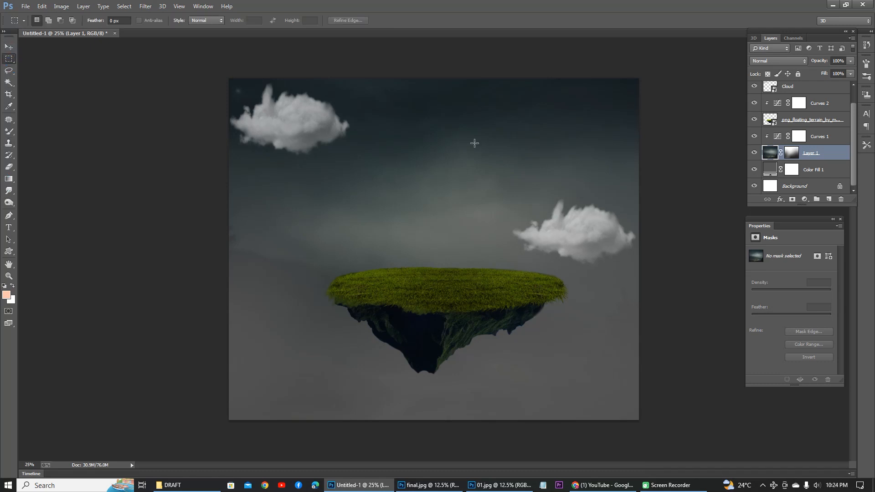
# Step: Bring the church cutout from New folder into the composite and raise its layer above both cloud layers
pyautogui.click(173, 485)
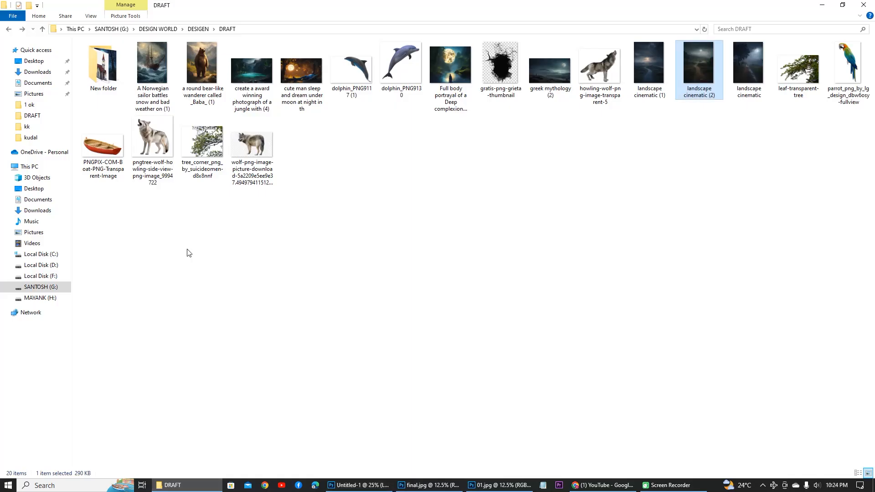
pyautogui.doubleClick(110, 66)
pyautogui.moveTo(151, 69); pyautogui.dragTo(462, 238)
pyautogui.press('v')
pyautogui.hotkey('ctrl', 'w')
pyautogui.hotkey('ctrl', ']')
pyautogui.hotkey('ctrl', ']')
pyautogui.hotkey('ctrl', ']')
pyautogui.hotkey('ctrl', ']')
pyautogui.hotkey('ctrl', ']')
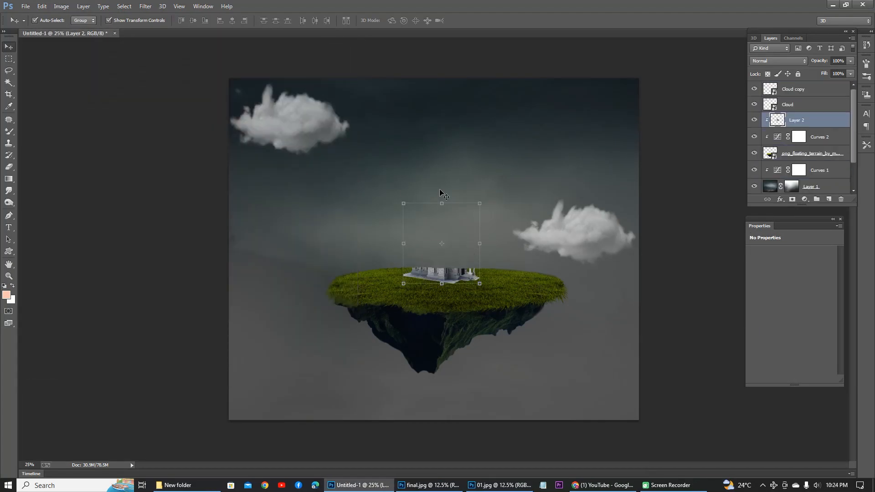
# Step: Position the church on the grass of the island and enlarge it slightly
pyautogui.scroll(3, 449, 260)
pyautogui.moveTo(448, 276); pyautogui.dragTo(446, 271)
pyautogui.scroll(-4, 447, 271)
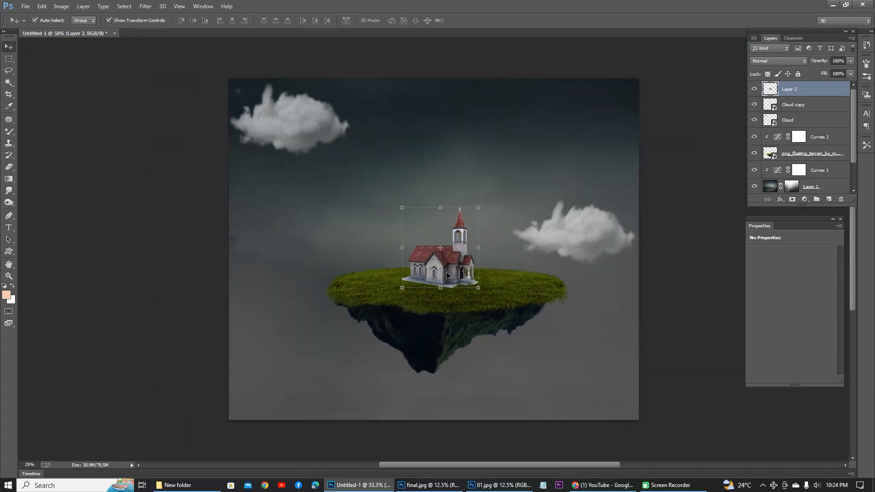
pyautogui.moveTo(431, 258); pyautogui.dragTo(431, 257)
pyautogui.moveTo(463, 217); pyautogui.dragTo(465, 216)
pyautogui.press('Return')
pyautogui.scroll(1, 436, 249)
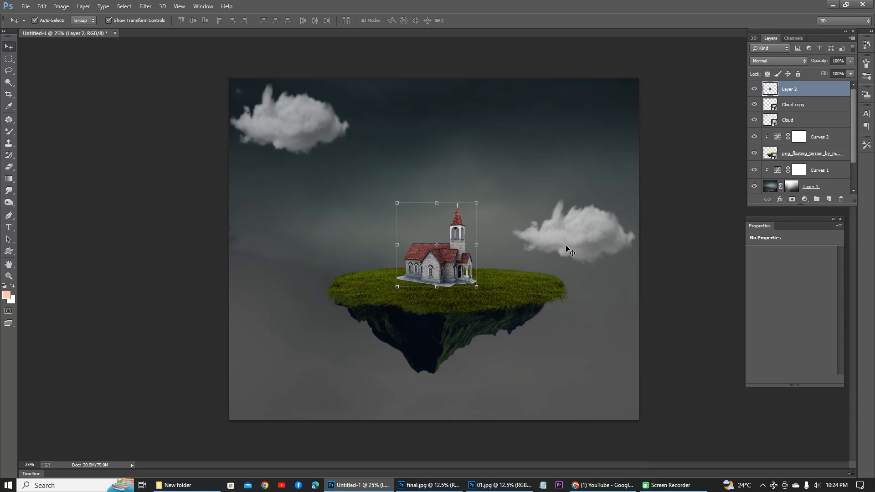
# Step: Add a Curves adjustment clipped to the church layer and darken it by lowering the white point's output
pyautogui.click(804, 199)
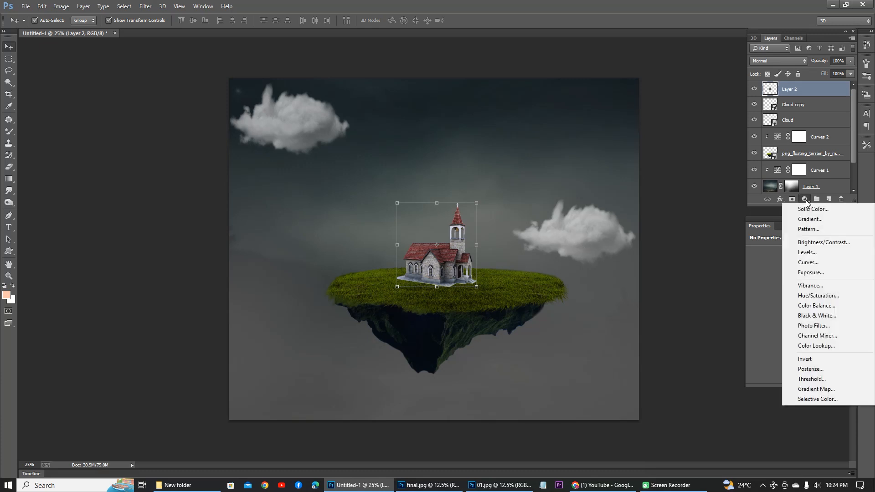
pyautogui.click(819, 262)
pyautogui.hotkey('ctrl', 'alt', 'g')
pyautogui.moveTo(830, 275); pyautogui.dragTo(829, 293)
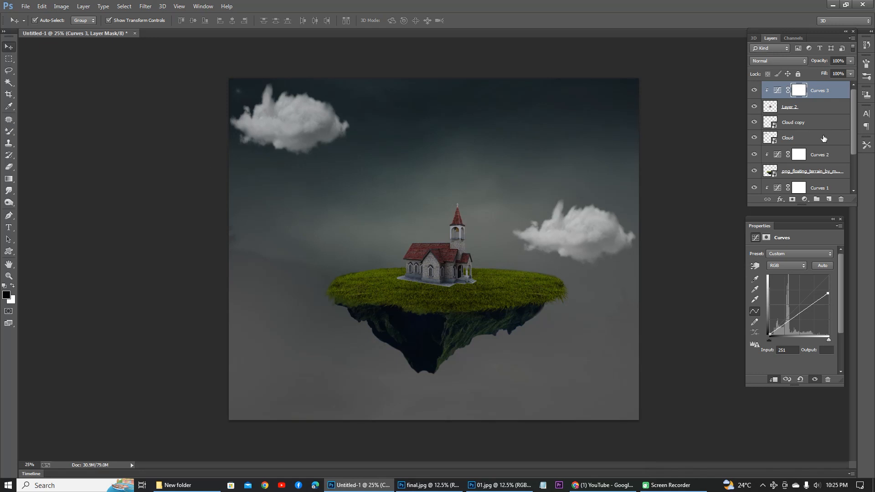
# Step: Add a layer mask to the church and blend its stone base into the grass with a small black brush at 73% opacity
pyautogui.click(768, 108)
pyautogui.click(9, 132)
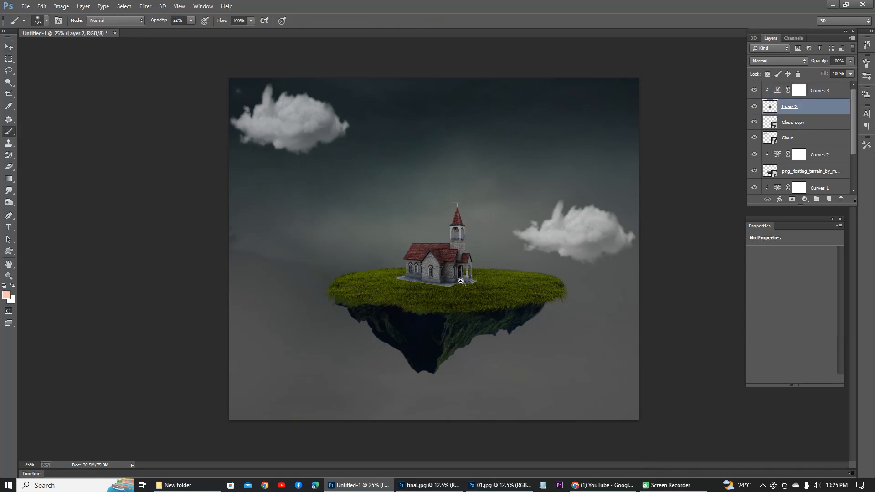
pyautogui.scroll(3, 461, 282)
pyautogui.scroll(2, 461, 282)
pyautogui.click(792, 200)
pyautogui.press('[')
pyautogui.press('[')
pyautogui.press('[')
pyautogui.press('[')
pyautogui.press('[')
pyautogui.press('[')
pyautogui.press('[')
pyautogui.press('[')
pyautogui.press('[')
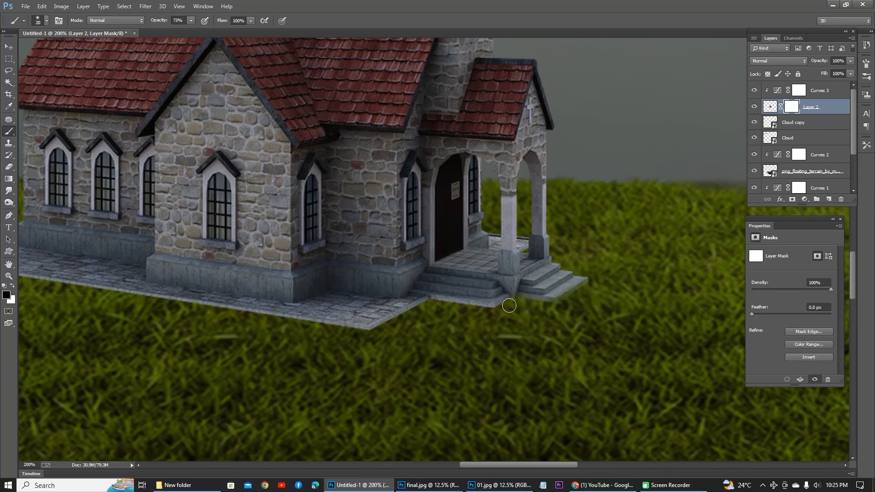
pyautogui.moveTo(397, 318)
pyautogui.mouseDown()
pyautogui.moveTo(262, 318)
pyautogui.moveTo(167, 297)
pyautogui.mouseUp()
pyautogui.hotkey('ctrl', '-')
pyautogui.hotkey('ctrl', '-')
pyautogui.press(']')
pyautogui.press(']')
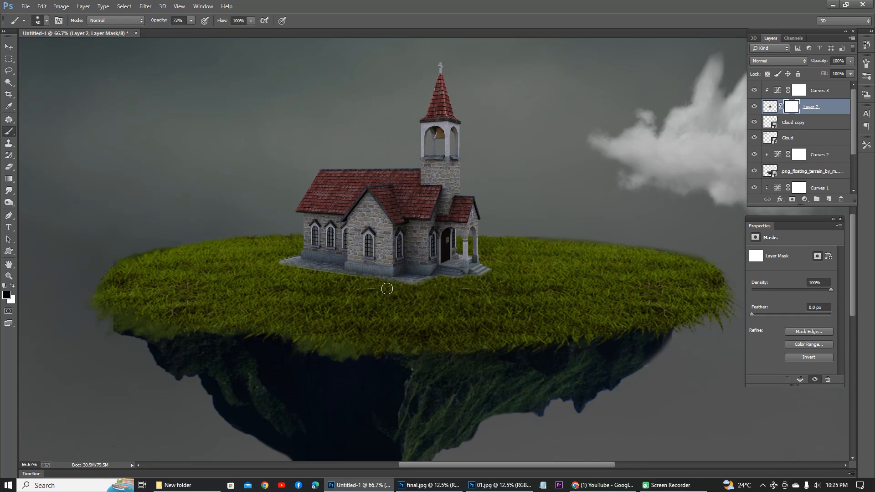
pyautogui.hotkey('ctrl', '+')
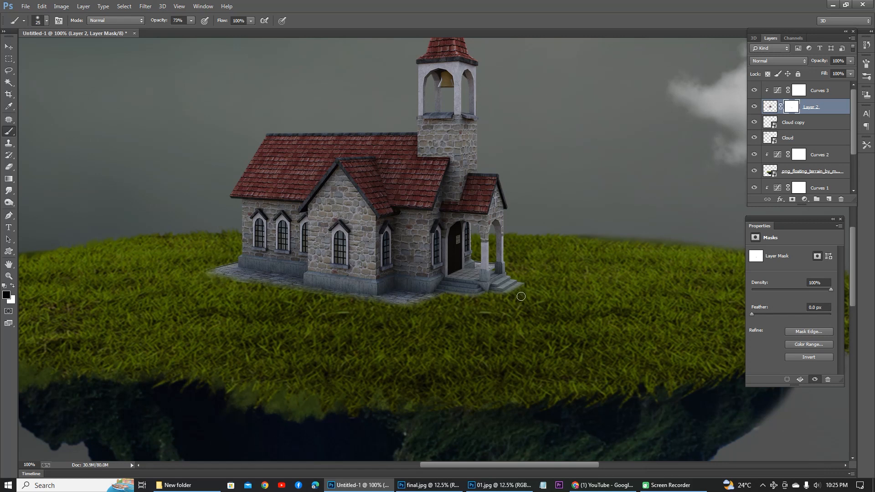
pyautogui.hotkey('ctrl', '-')
pyautogui.hotkey('ctrl', '-')
pyautogui.hotkey('ctrl', '-')
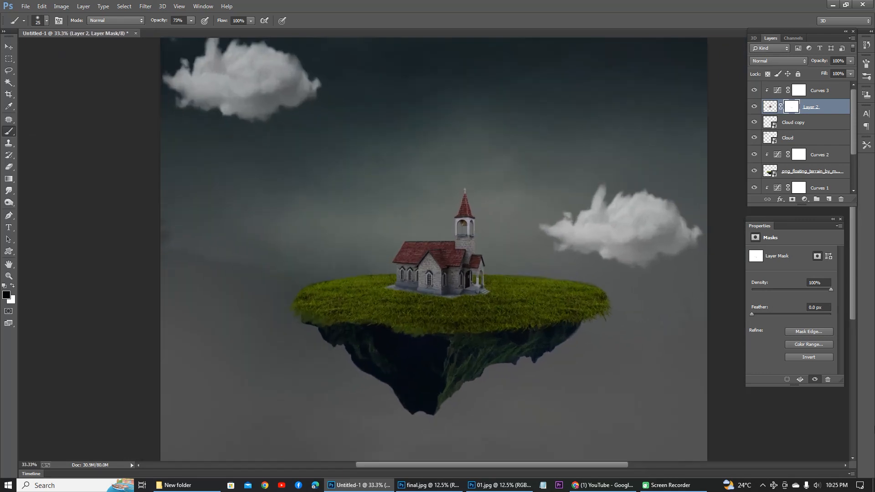
pyautogui.click(830, 199)
pyautogui.rightClick(812, 108)
pyautogui.click(752, 230)
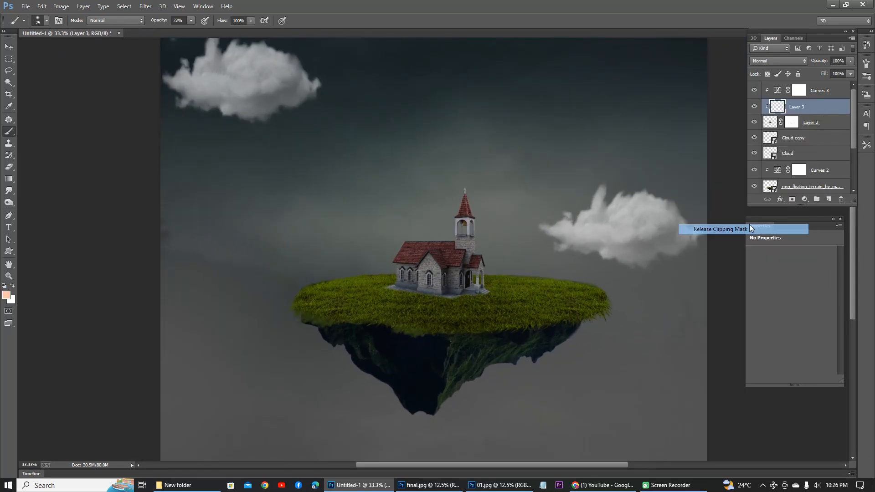
pyautogui.hotkey('ctrl', 'z')
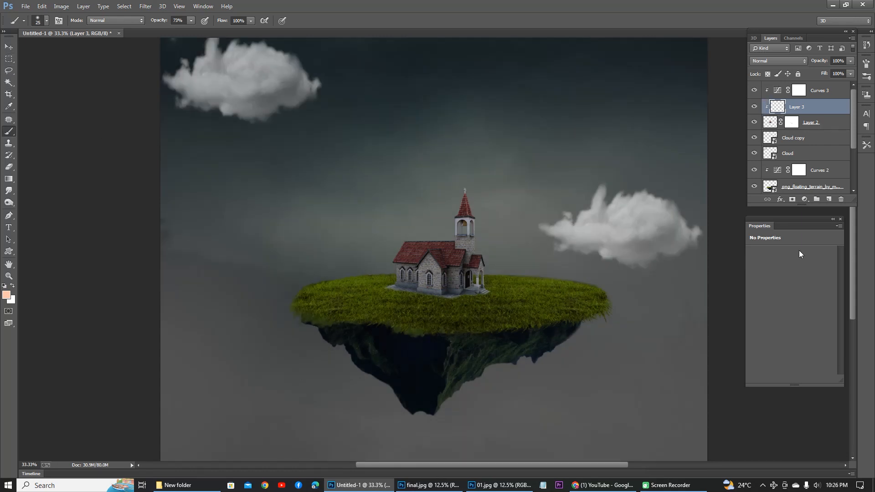
pyautogui.hotkey('ctrl', 'shift', 'alt', 'n')
pyautogui.hotkey('ctrl', 'alt', 'z')
pyautogui.hotkey('ctrl', 'alt', 'z')
# Step: Paint a black shadow around the church's base on a new layer and place that layer directly below the church
pyautogui.hotkey('ctrl', 'shift', 'alt', 'n')
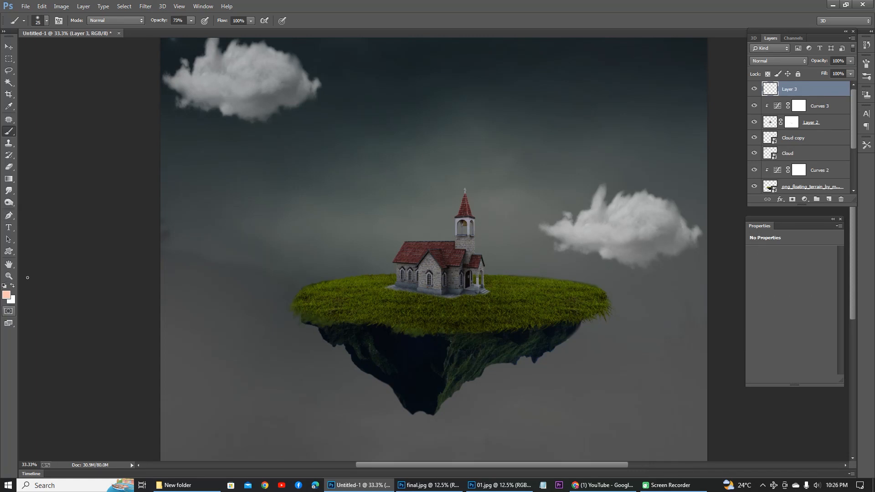
pyautogui.moveTo(474, 292); pyautogui.dragTo(384, 288)
pyautogui.hotkey('ctrl', '[')
pyautogui.hotkey('ctrl', '[')
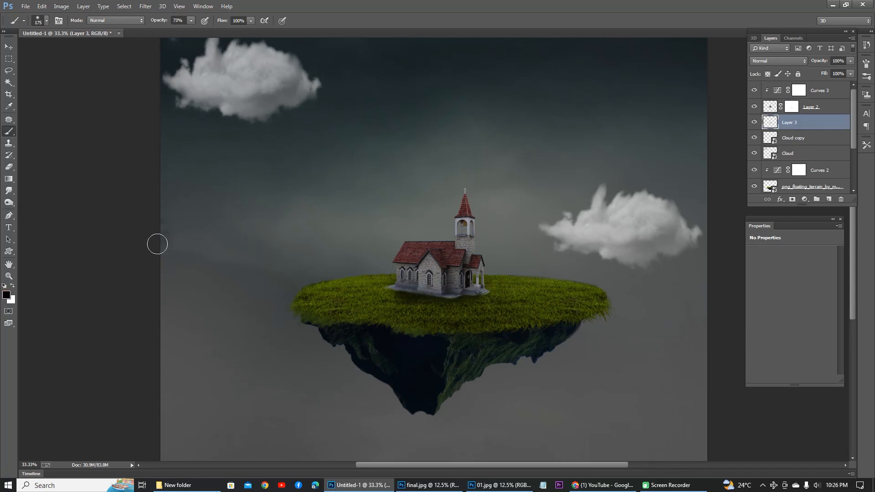
# Step: Apply a Gaussian Blur to the church shadow layer
pyautogui.click(145, 6)
pyautogui.moveTo(164, 110)
pyautogui.click(291, 168)
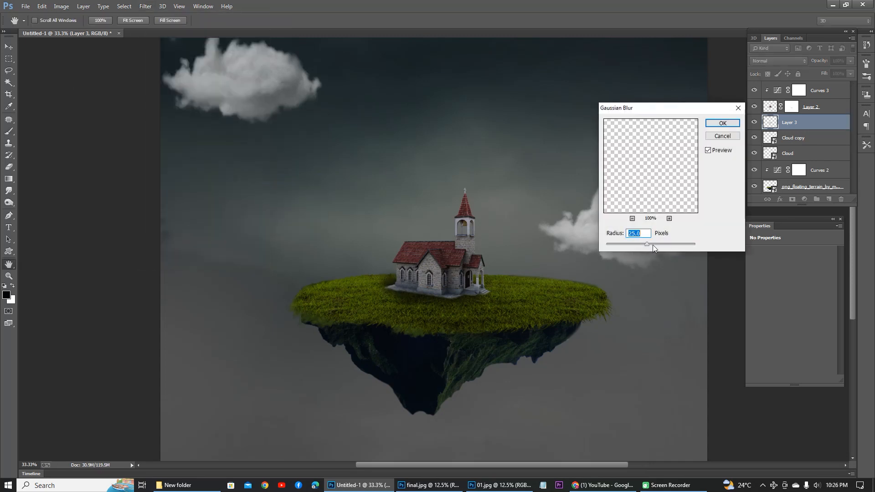
pyautogui.click(722, 123)
# Step: Lighten the church shadow with the Eraser at 30% opacity, reducing the brush size to 250
pyautogui.press('e')
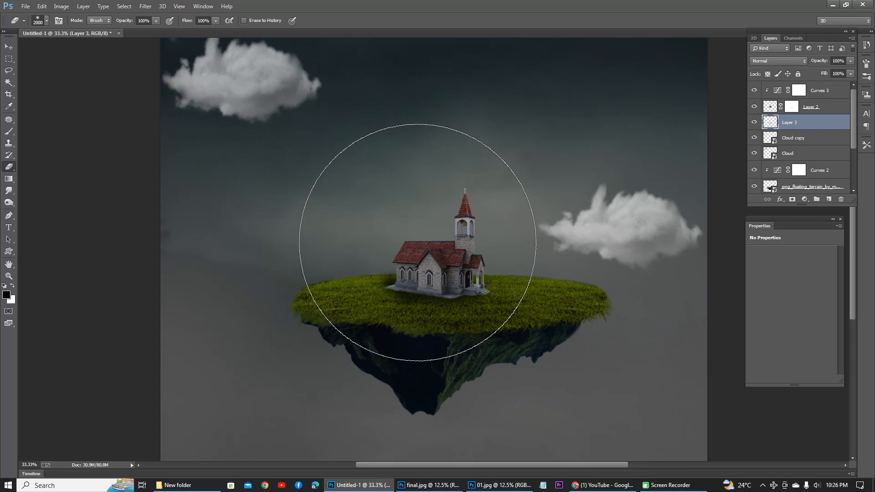
pyautogui.press('[')
pyautogui.press('[')
pyautogui.press('[')
pyautogui.press('[')
pyautogui.press('[')
pyautogui.press('[')
pyautogui.press('[')
pyautogui.press('[')
pyautogui.press('[')
pyautogui.press('3')
pyautogui.press('[')
pyautogui.press('[')
pyautogui.press('[')
pyautogui.press('[')
pyautogui.press('[')
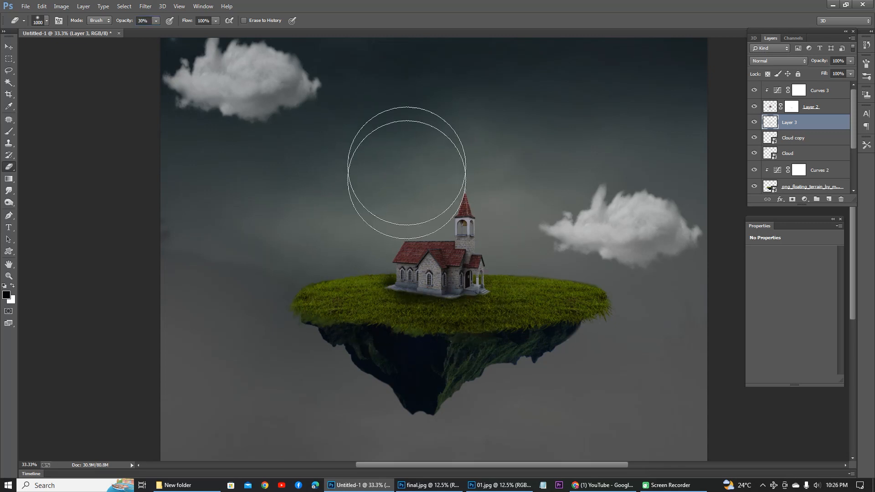
pyautogui.press('[')
pyautogui.press('[')
pyautogui.press('[')
pyautogui.press('[')
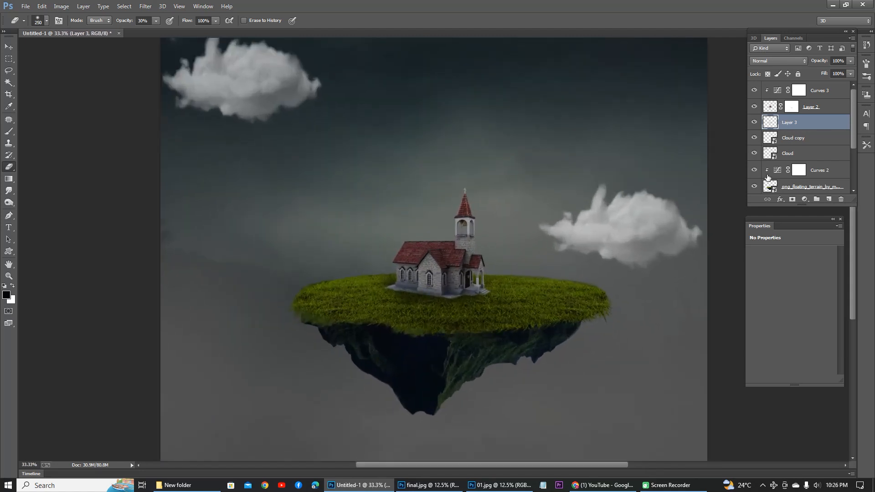
# Step: Add a new layer clipped to the floating terrain layer, close the Properties panel and switch to the Brush
pyautogui.click(792, 180)
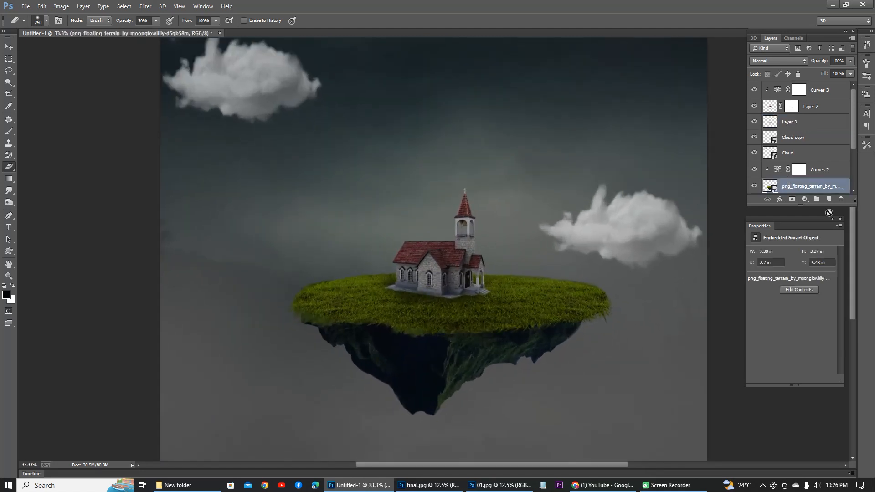
pyautogui.click(829, 199)
pyautogui.click(840, 218)
pyautogui.press('b')
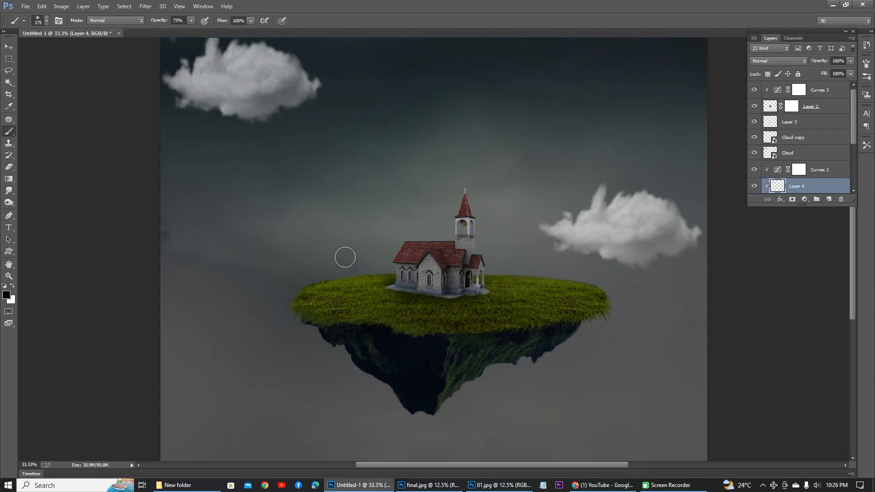
# Step: Shade the island's grass on the clipped layer with a soft black brush, size 900 at 15% opacity
pyautogui.press(']')
pyautogui.press(']')
pyautogui.press(']')
pyautogui.press(']')
pyautogui.press(']')
pyautogui.click(376, 271)
pyautogui.hotkey('ctrl', 'z')
pyautogui.click(191, 21)
pyautogui.click(166, 33)
pyautogui.moveTo(323, 271); pyautogui.dragTo(249, 264)
pyautogui.moveTo(528, 247)
pyautogui.mouseDown()
pyautogui.moveTo(626, 237)
pyautogui.moveTo(743, 282)
pyautogui.mouseUp()
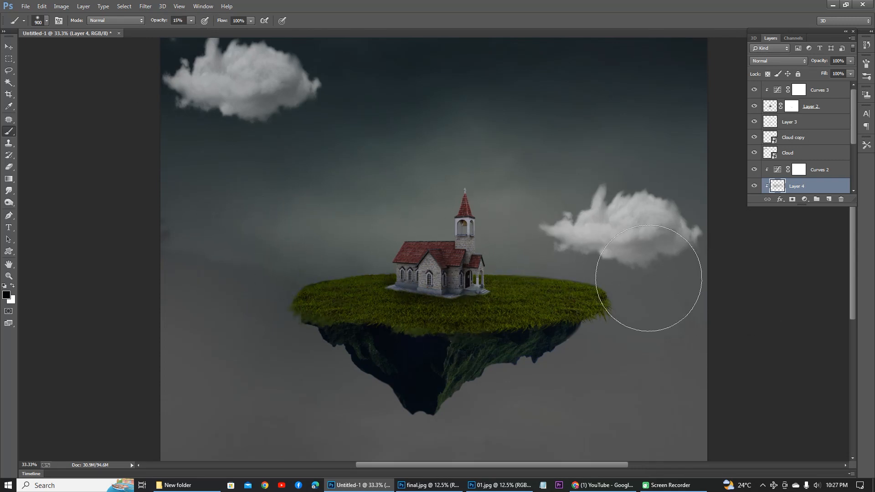
pyautogui.hotkey('ctrl', '-')
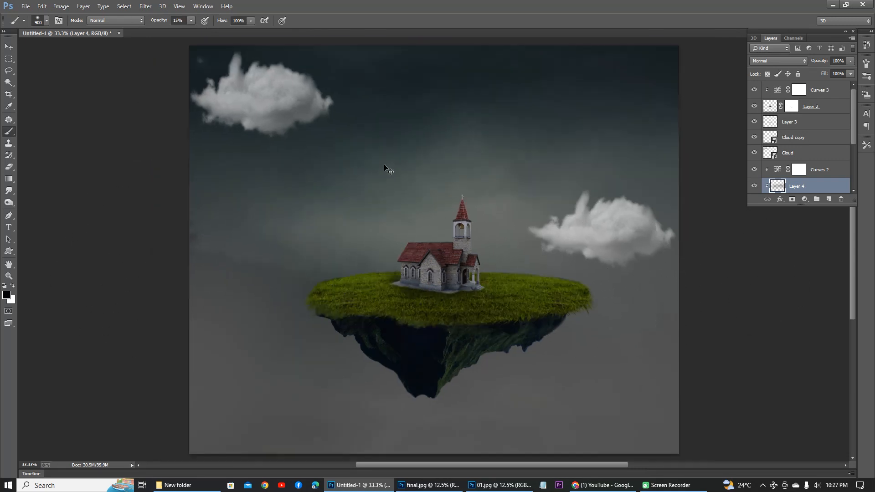
pyautogui.hotkey('ctrl', '-')
pyautogui.hotkey('ctrl', '+')
pyautogui.hotkey('ctrl', '+')
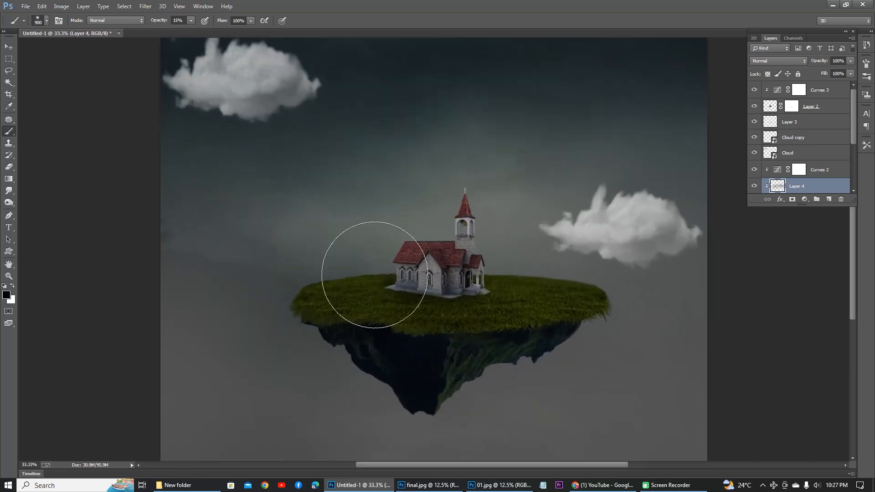
# Step: Add a new layer clipped to the church and shade its walls and base in black with a size 400 brush at 15% opacity
pyautogui.press('v')
pyautogui.click(433, 270)
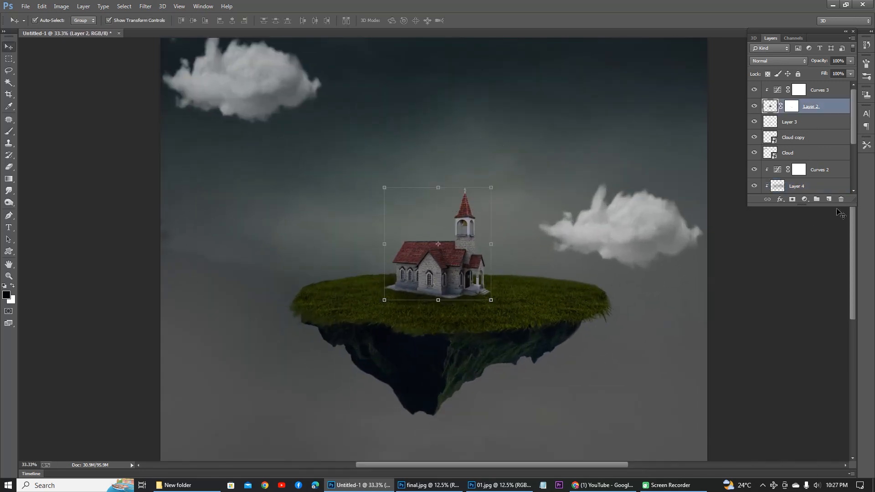
pyautogui.click(829, 199)
pyautogui.press('b')
pyautogui.click(424, 281)
pyautogui.press('[')
pyautogui.press('[')
pyautogui.press('[')
pyautogui.press('[')
pyautogui.press('[')
pyautogui.moveTo(438, 274); pyautogui.dragTo(384, 276)
pyautogui.moveTo(441, 304); pyautogui.dragTo(487, 291)
pyautogui.hotkey('ctrl', '-')
pyautogui.hotkey('ctrl', '-')
pyautogui.hotkey('ctrl', '-')
pyautogui.hotkey('ctrl', '+')
pyautogui.hotkey('ctrl', '+')
pyautogui.hotkey('ctrl', '+')
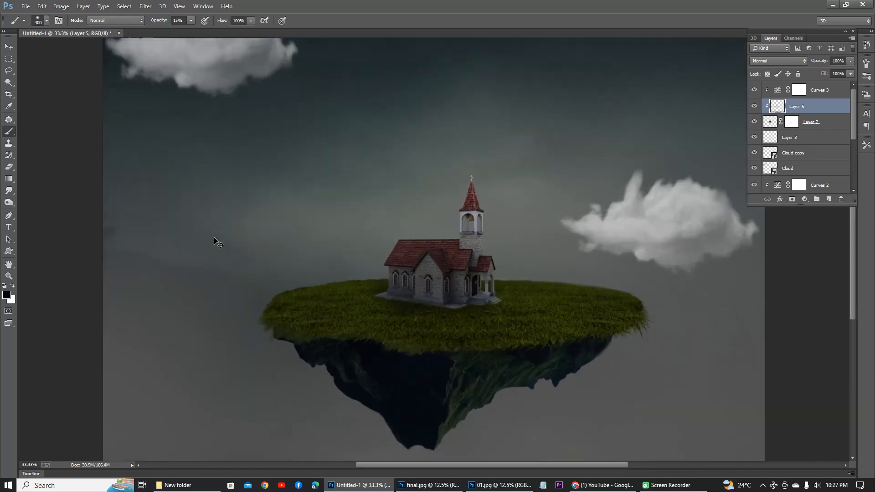
# Step: Deepen the shading on the church's roof, front walls and tower with a smaller black brush, size 200 down to 175
pyautogui.press('[')
pyautogui.press('[')
pyautogui.press('[')
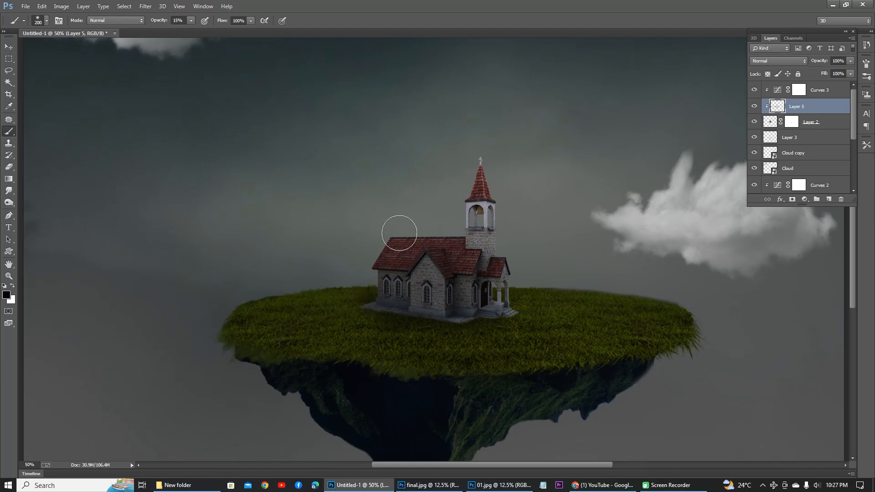
pyautogui.moveTo(483, 250); pyautogui.dragTo(475, 290)
pyautogui.press('[')
pyautogui.press('[')
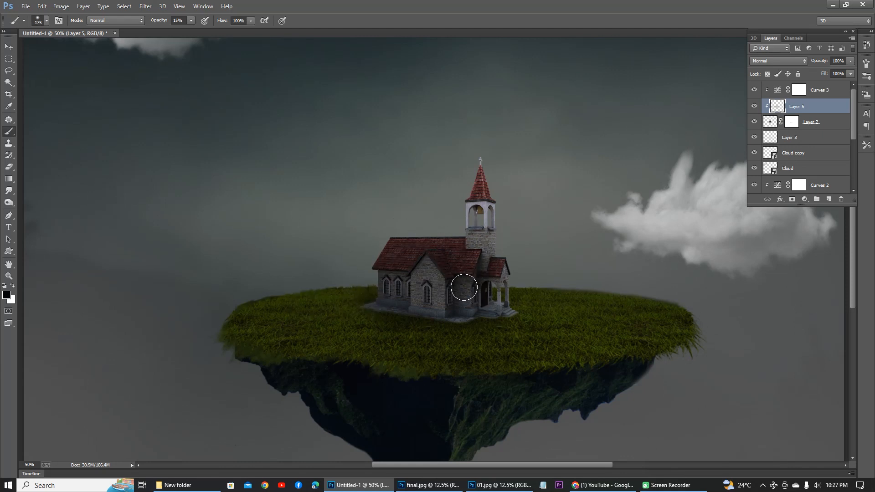
pyautogui.moveTo(425, 273); pyautogui.dragTo(441, 314)
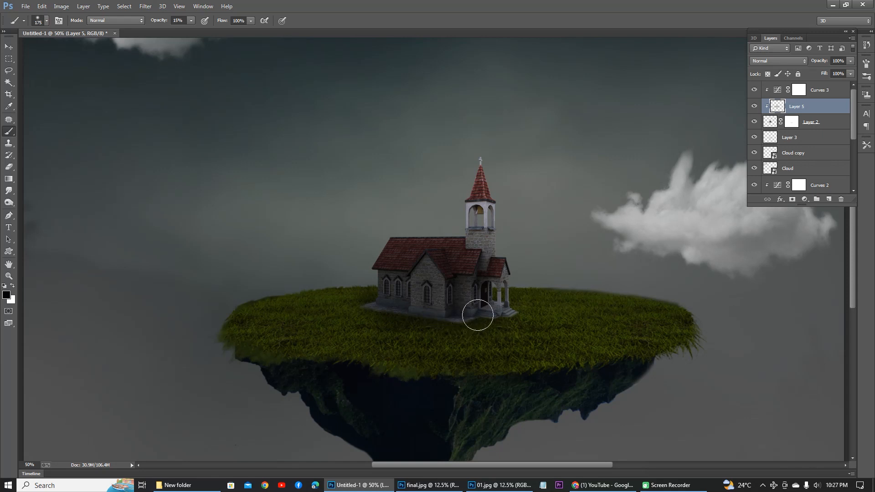
pyautogui.moveTo(473, 226); pyautogui.dragTo(484, 224)
pyautogui.hotkey('ctrl', '-')
pyautogui.hotkey('ctrl', '-')
pyautogui.hotkey('ctrl', '+')
# Step: Darken the sky by lowering the white end of the Curves 1 adjustment
pyautogui.press('v')
pyautogui.rightClick(443, 182)
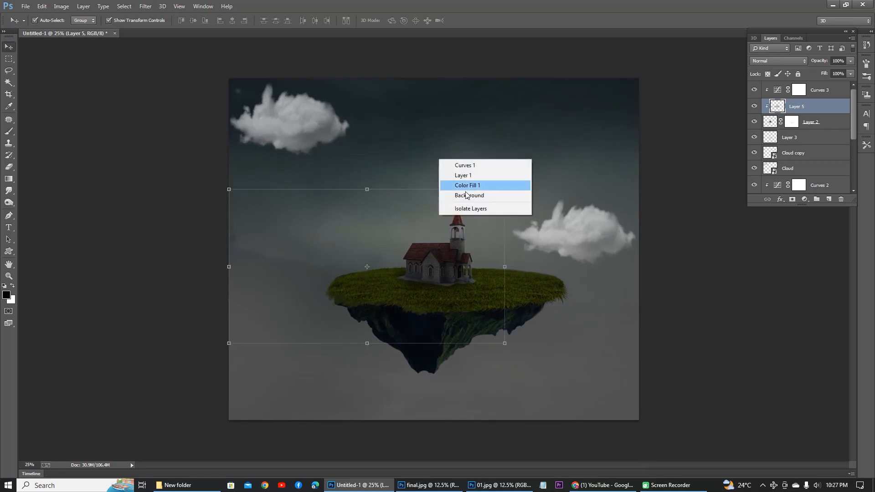
pyautogui.click(456, 198)
pyautogui.hotkey('ctrl', '-')
pyautogui.hotkey('ctrl', '+')
pyautogui.click(793, 141)
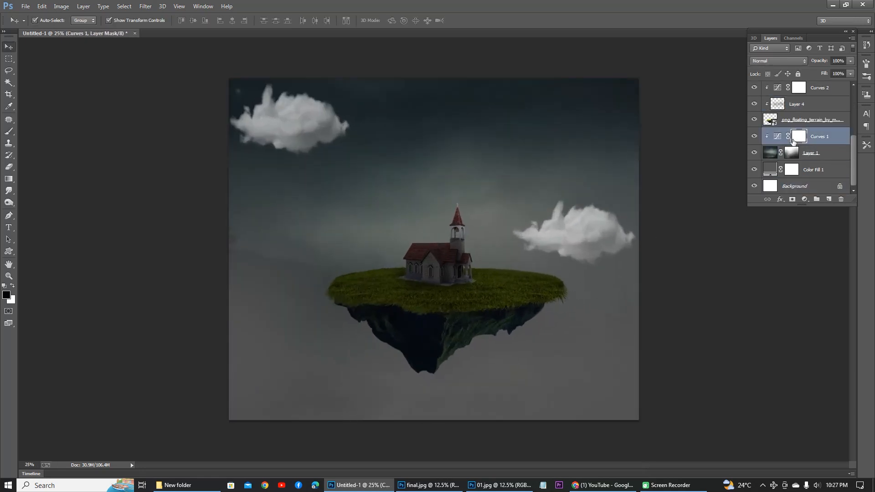
pyautogui.doubleClick(777, 137)
pyautogui.moveTo(829, 276); pyautogui.dragTo(832, 309)
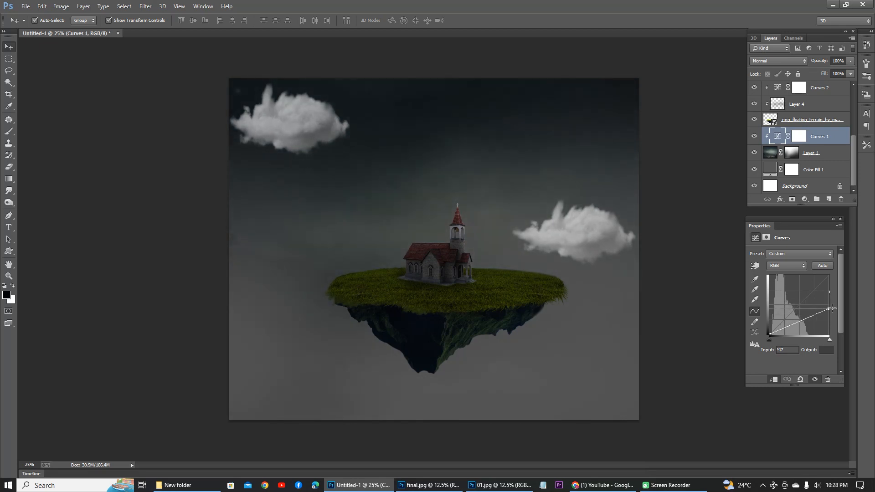
pyautogui.click(841, 219)
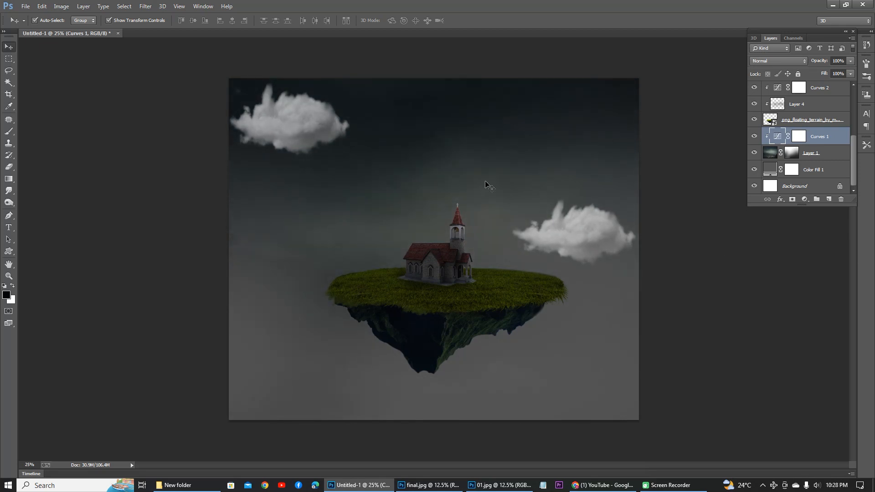
# Step: Set the Cloud layer's opacity to 54% and move that cloud to the lower-left edge of the canvas
pyautogui.hotkey('ctrl', '-')
pyautogui.hotkey('ctrl', '-')
pyautogui.hotkey('ctrl', '+')
pyautogui.hotkey('ctrl', '+')
pyautogui.click(309, 125)
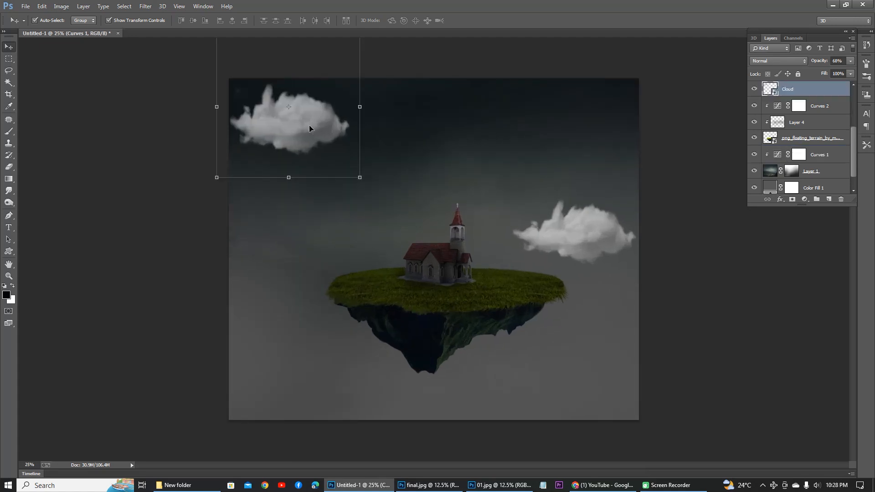
pyautogui.moveTo(850, 61); pyautogui.dragTo(857, 77)
pyautogui.moveTo(306, 110); pyautogui.dragTo(266, 335)
# Step: Move the cloud copy to the canvas's lower-right corner and enlarge it, and slightly enlarge the lower-left cloud
pyautogui.moveTo(597, 230); pyautogui.dragTo(581, 371)
pyautogui.moveTo(628, 287); pyautogui.dragTo(666, 245)
pyautogui.moveTo(565, 341); pyautogui.dragTo(609, 346)
pyautogui.press('Return')
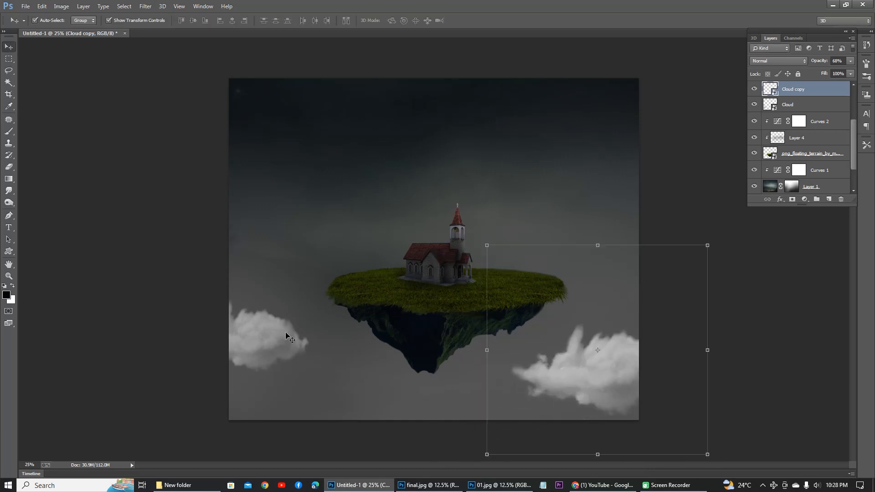
pyautogui.rightClick(261, 186)
pyautogui.click(291, 224)
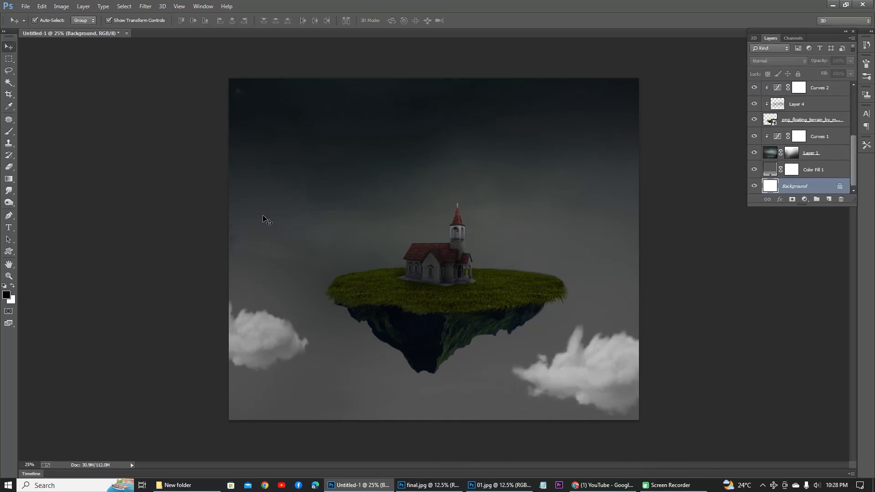
pyautogui.click(267, 358)
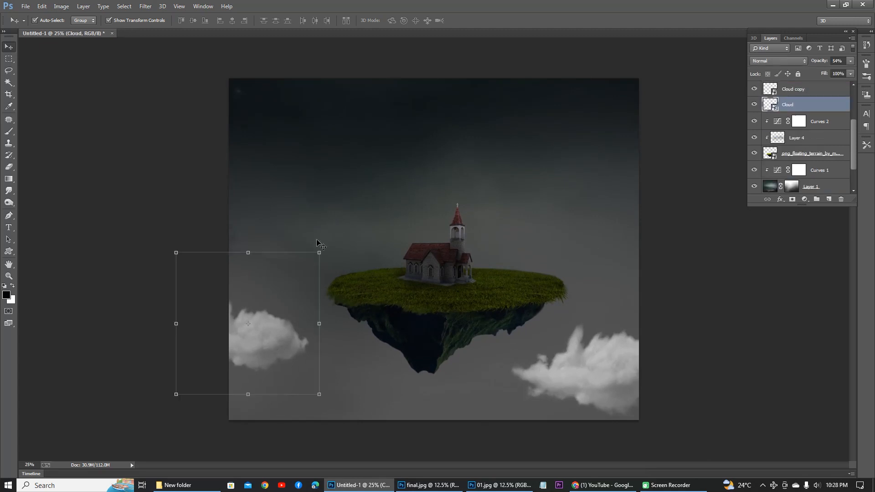
pyautogui.moveTo(319, 253); pyautogui.dragTo(329, 242)
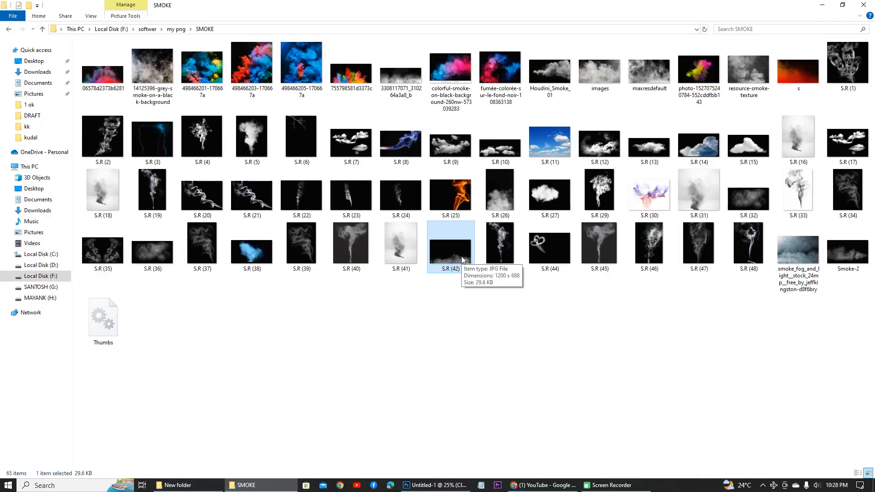
pyautogui.doubleClick(461, 257)
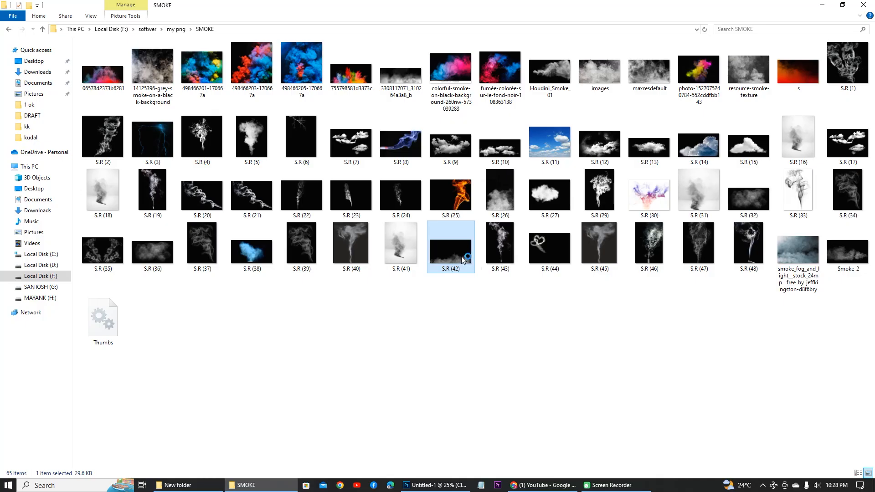
pyautogui.hotkey('alt', 'F4')
pyautogui.moveTo(401, 69); pyautogui.dragTo(528, 382)
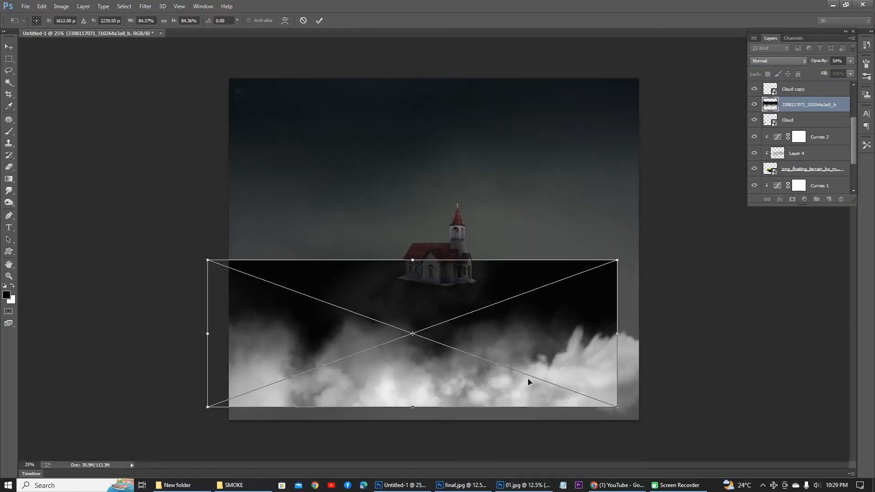
pyautogui.moveTo(618, 260); pyautogui.dragTo(662, 244)
pyautogui.press('Return')
pyautogui.hotkey('shift', 'alt', 's')
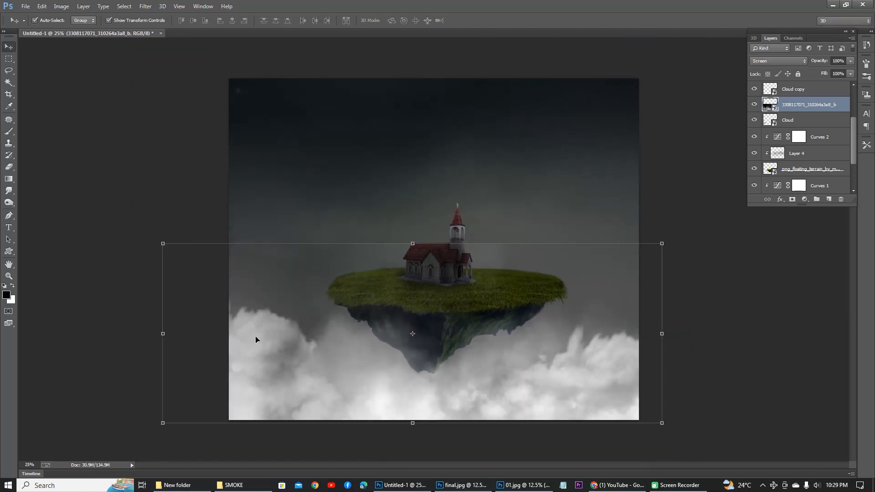
# Step: With the smoke layer temporarily hidden, move the two clouds up to the upper-left and upper-right of the sky
pyautogui.click(754, 104)
pyautogui.click(254, 349)
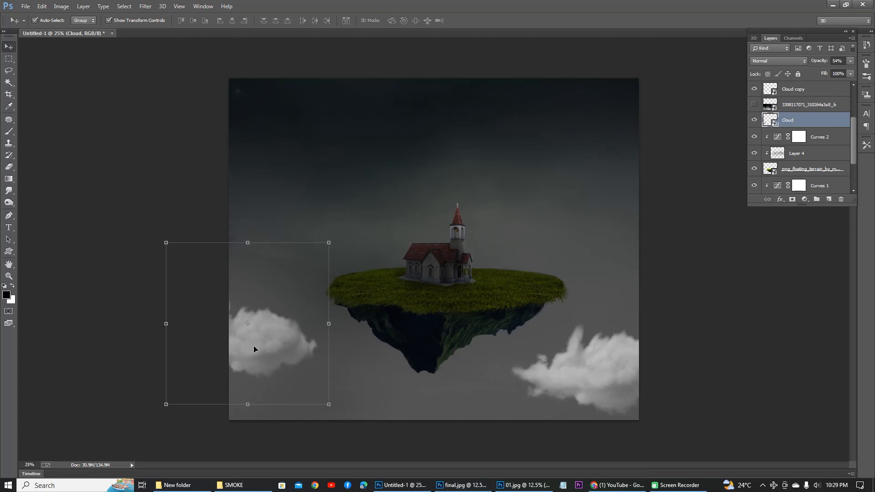
pyautogui.moveTo(270, 352); pyautogui.dragTo(325, 175)
pyautogui.moveTo(587, 365); pyautogui.dragTo(619, 137)
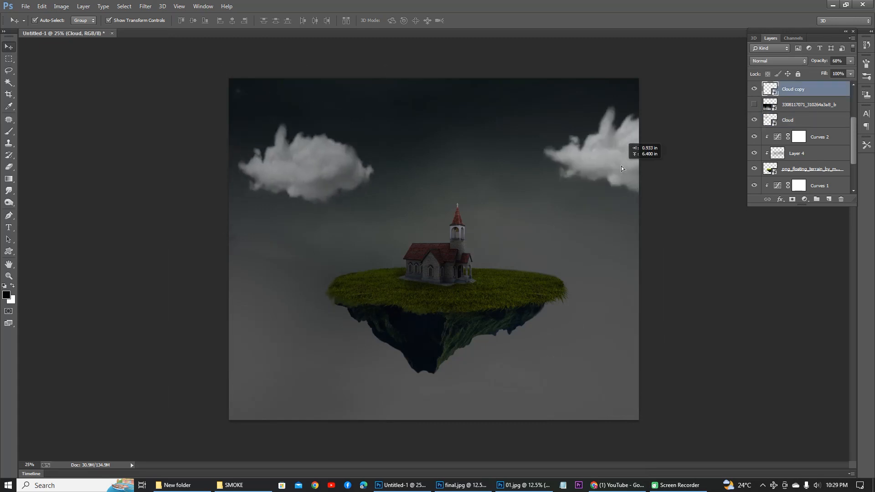
pyautogui.click(754, 104)
# Step: Rasterize the smoke layer and soften its upper part with a size 1200 Eraser at 30% opacity
pyautogui.click(802, 104)
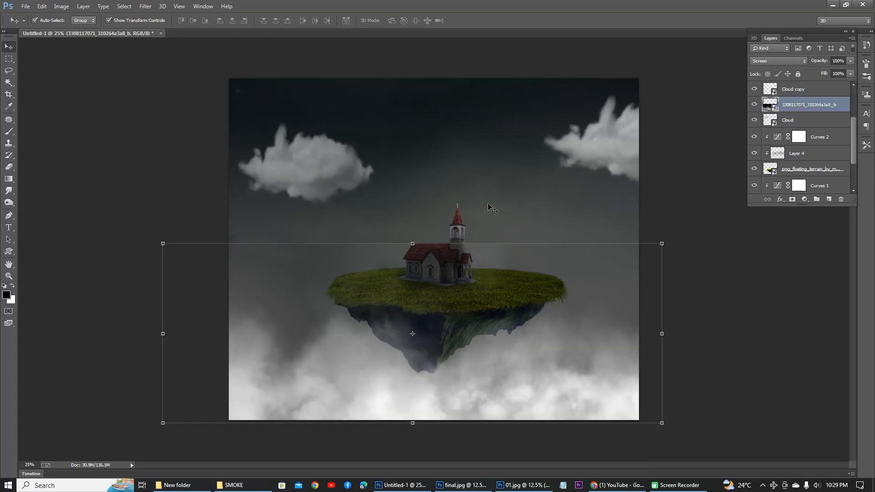
pyautogui.press('e')
pyautogui.click(424, 231)
pyautogui.press(']')
pyautogui.press(']')
pyautogui.press(']')
pyautogui.press(']')
pyautogui.press(']')
pyautogui.press(']')
pyautogui.press(']')
pyautogui.press(']')
pyautogui.press(']')
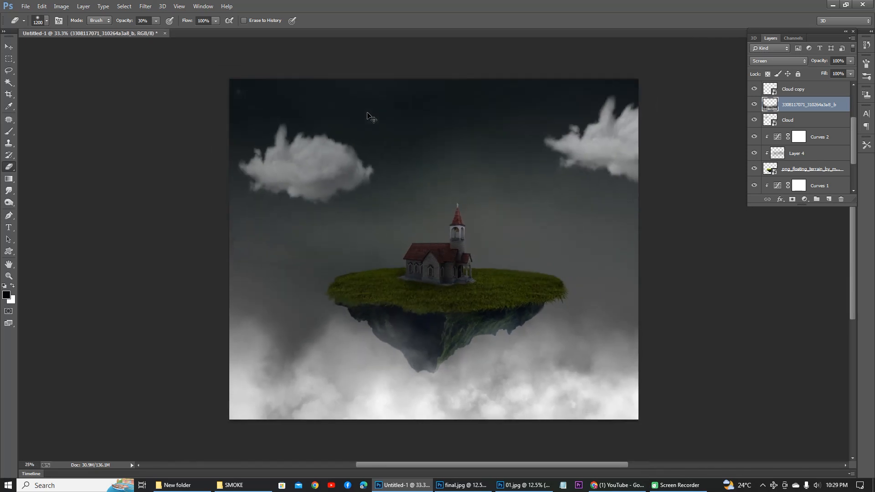
# Step: Lower the smoke layer's opacity to make the fog below the island fainter
pyautogui.hotkey('ctrl', '-')
pyautogui.press('v')
pyautogui.moveTo(850, 60); pyautogui.dragTo(819, 67)
pyautogui.hotkey('ctrl', '+')
# Step: Nudge the right cloud, then shrink the left cloud and move it into the canvas's top-left corner
pyautogui.moveTo(581, 152)
pyautogui.mouseDown()
pyautogui.moveTo(611, 150)
pyautogui.moveTo(595, 157)
pyautogui.moveTo(587, 148)
pyautogui.mouseUp()
pyautogui.moveTo(264, 163); pyautogui.dragTo(287, 128)
pyautogui.hotkey('ctrl', 't')
pyautogui.moveTo(391, 190); pyautogui.dragTo(357, 171)
pyautogui.press('Return')
pyautogui.moveTo(337, 116); pyautogui.dragTo(309, 105)
pyautogui.click(622, 136)
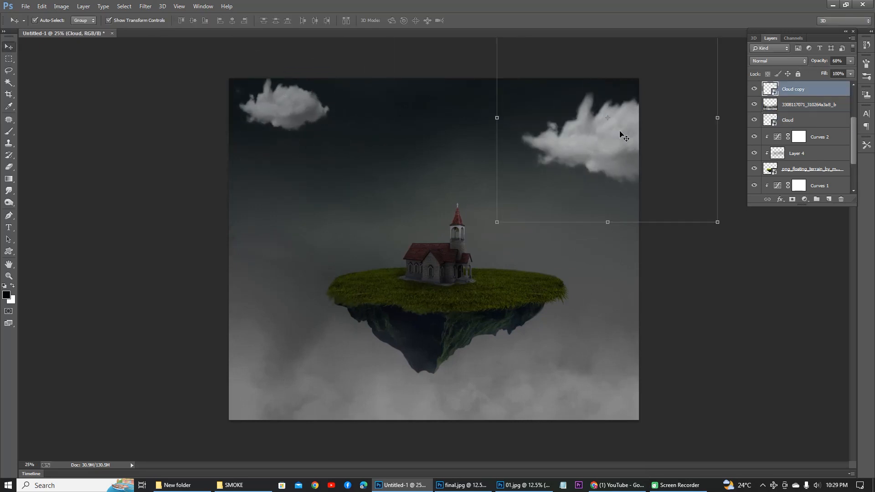
pyautogui.moveTo(719, 223); pyautogui.dragTo(608, 162)
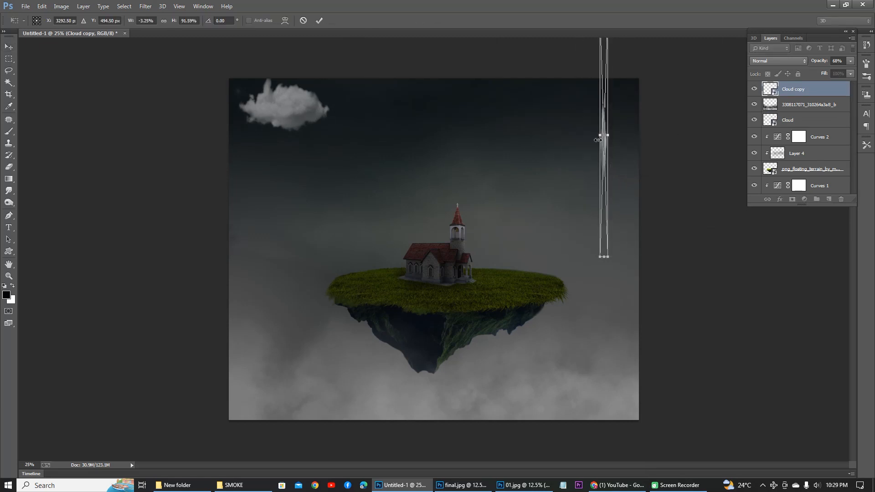
pyautogui.press('Escape')
pyautogui.moveTo(719, 222); pyautogui.dragTo(666, 203)
pyautogui.press('Escape')
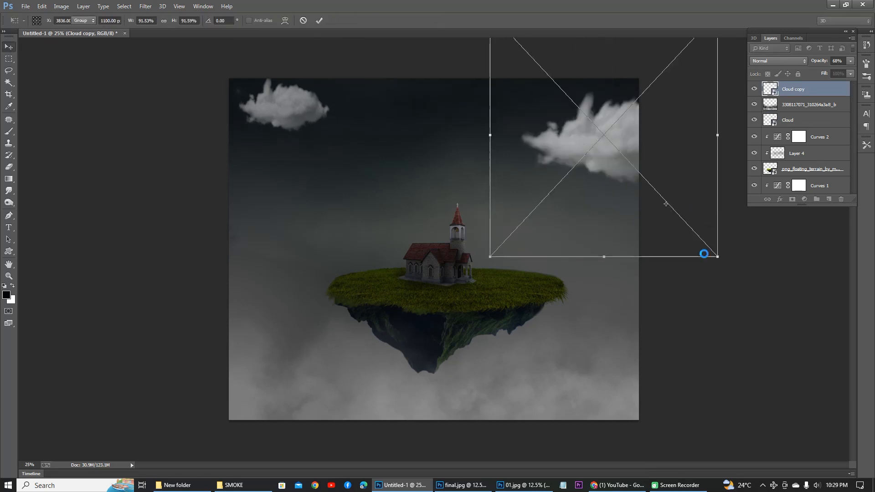
# Step: Shrink the cloud copy and move it into the canvas's top-right corner, ending with the Background layer selected
pyautogui.moveTo(718, 223); pyautogui.dragTo(707, 216)
pyautogui.moveTo(707, 250); pyautogui.dragTo(647, 203)
pyautogui.moveTo(575, 124); pyautogui.dragTo(605, 110)
pyautogui.press('Return')
pyautogui.rightClick(342, 132)
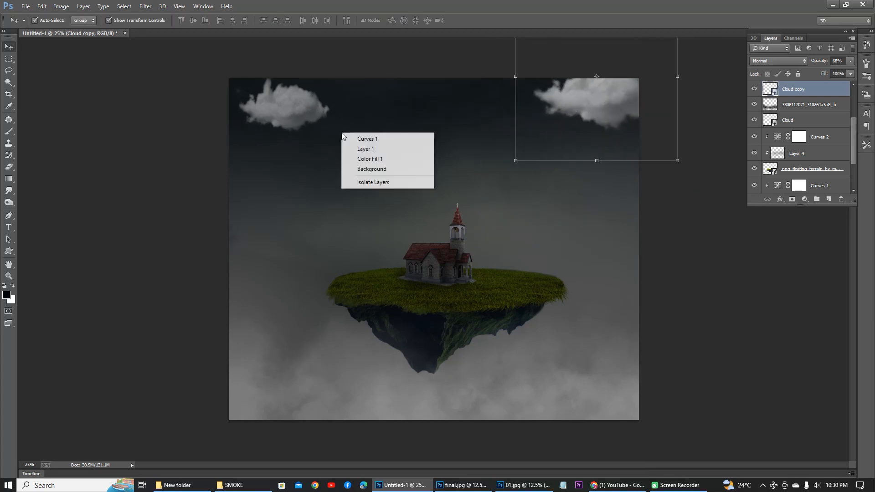
pyautogui.click(372, 169)
pyautogui.hotkey('ctrl', '-')
pyautogui.click(513, 210)
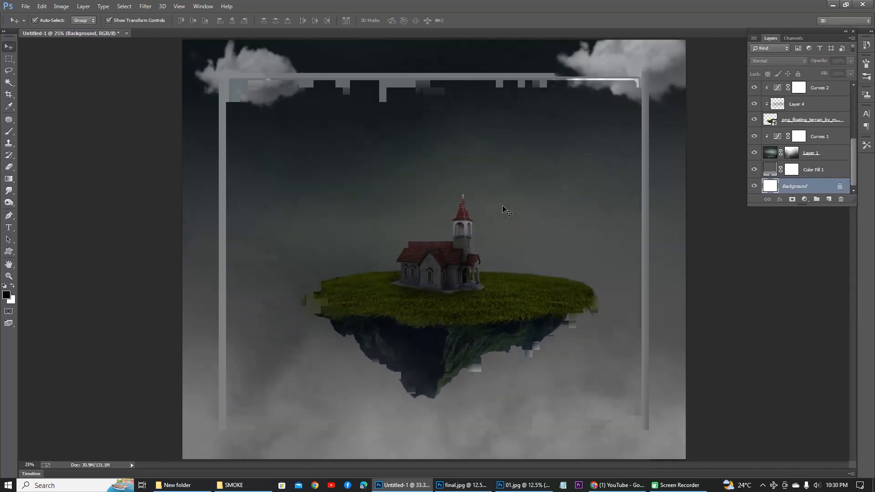
# Step: Open dragon_PNG994 from New folder in Photoshop, copy the dragon into the composite and close its source window
pyautogui.click(834, 5)
pyautogui.click(176, 485)
pyautogui.click(253, 68)
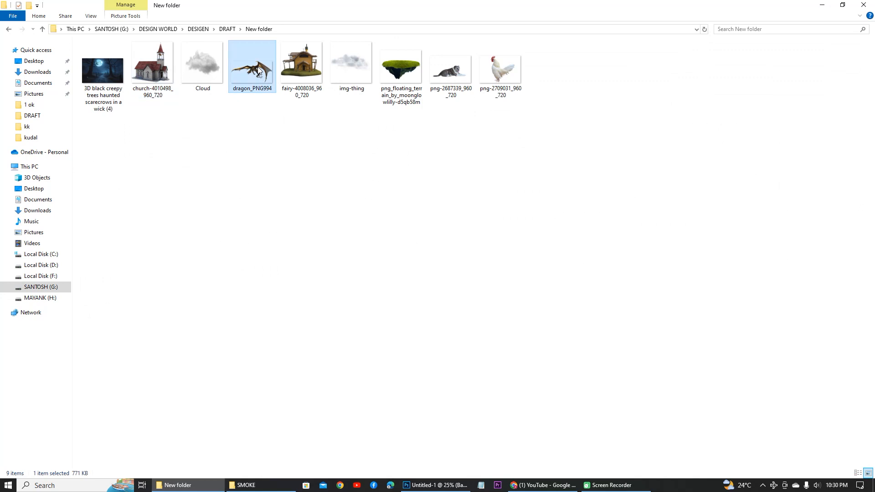
pyautogui.moveTo(258, 71); pyautogui.dragTo(428, 7)
pyautogui.moveTo(350, 43); pyautogui.dragTo(16, 89)
pyautogui.moveTo(84, 203); pyautogui.dragTo(470, 142)
pyautogui.click(369, 88)
# Step: Bring the dragon layer to the top of the layer stack and release its clipping mask
pyautogui.hotkey('ctrl', 'shift', ']')
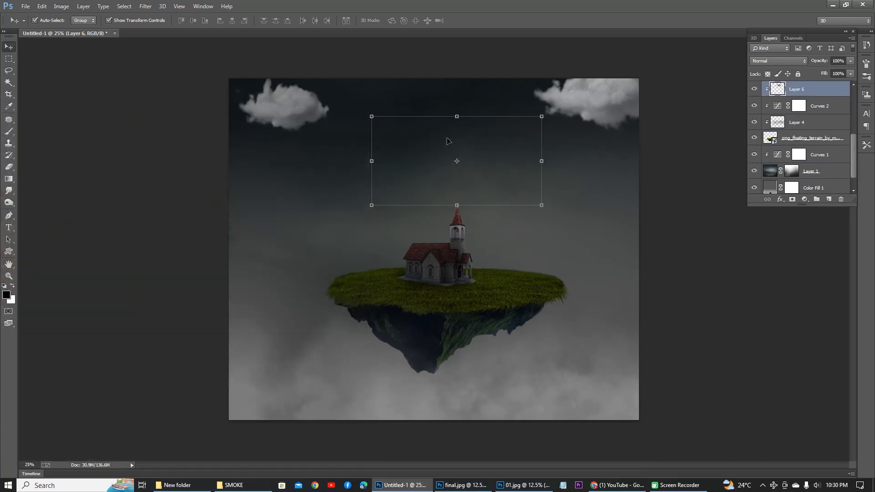
pyautogui.rightClick(762, 146)
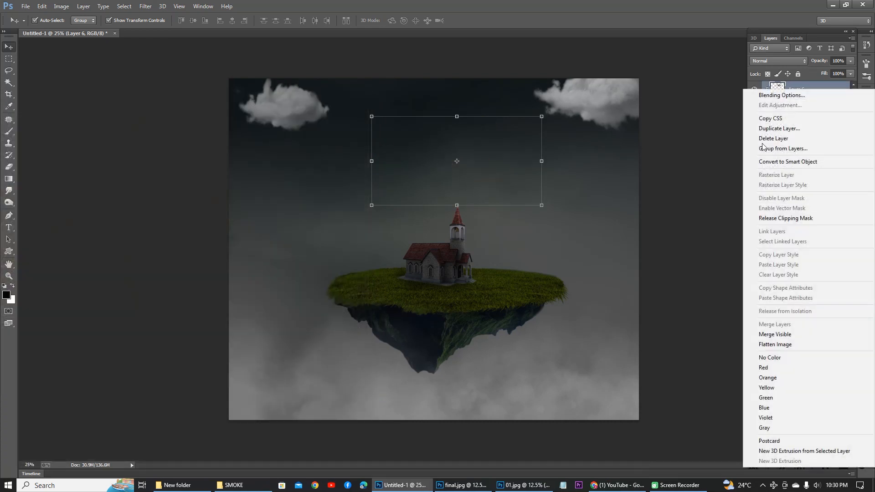
pyautogui.click(785, 219)
# Step: Shrink the dragon and position it in the sky just above the church tower
pyautogui.moveTo(509, 145); pyautogui.dragTo(518, 155)
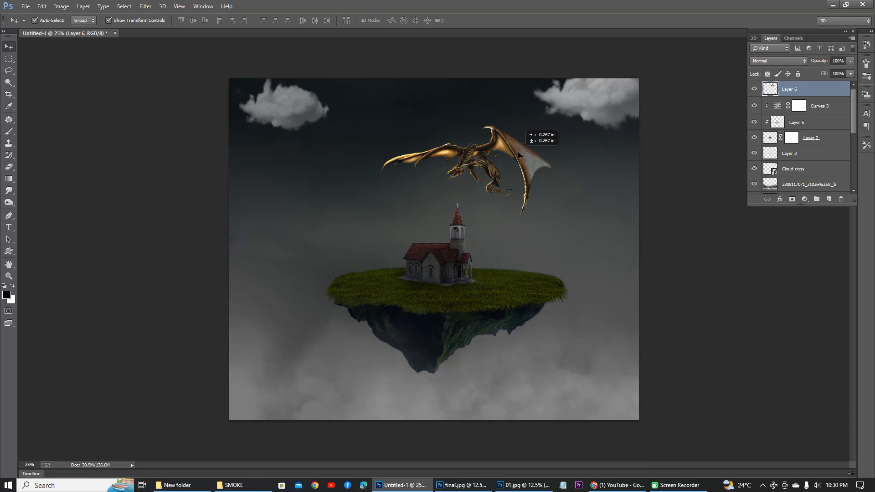
pyautogui.moveTo(554, 123); pyautogui.dragTo(506, 158)
pyautogui.press('Return')
# Step: Darken the dragon with a clipped Curves adjustment whose white end is lowered
pyautogui.scroll(1, 547, 172)
pyautogui.scroll(-2, 207, 93)
pyautogui.click(804, 199)
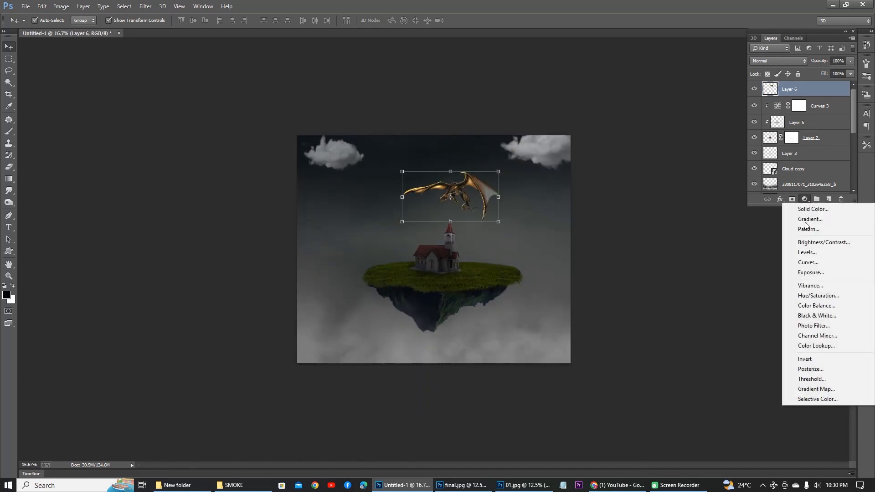
pyautogui.click(818, 261)
pyautogui.click(774, 380)
pyautogui.moveTo(829, 276); pyautogui.dragTo(828, 294)
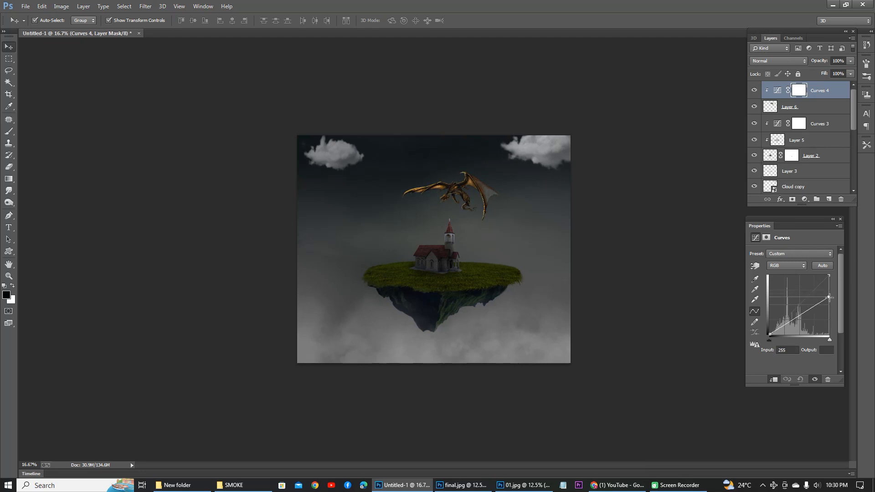
pyautogui.click(841, 220)
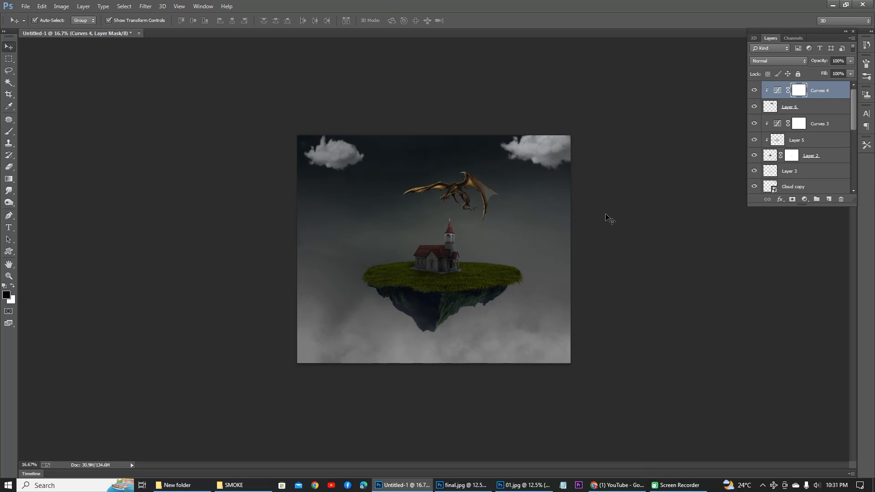
pyautogui.hotkey('ctrl', '+')
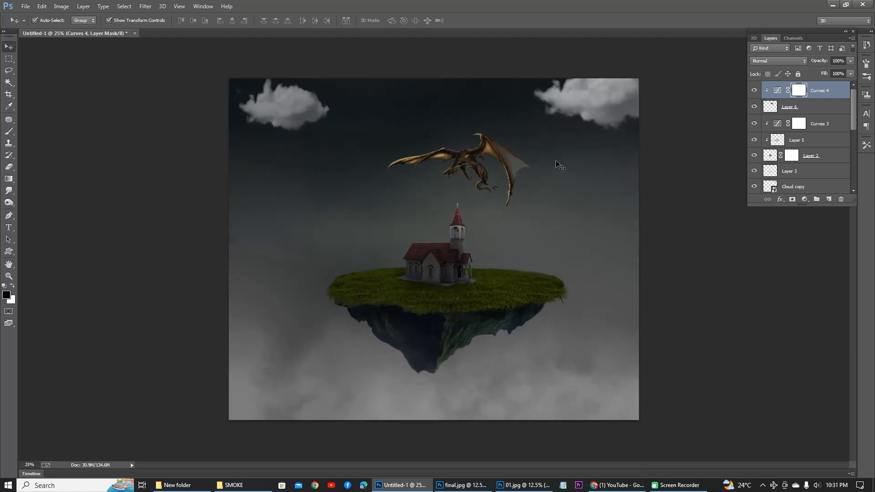
pyautogui.click(832, 5)
pyautogui.moveTo(97, 62); pyautogui.dragTo(137, 242)
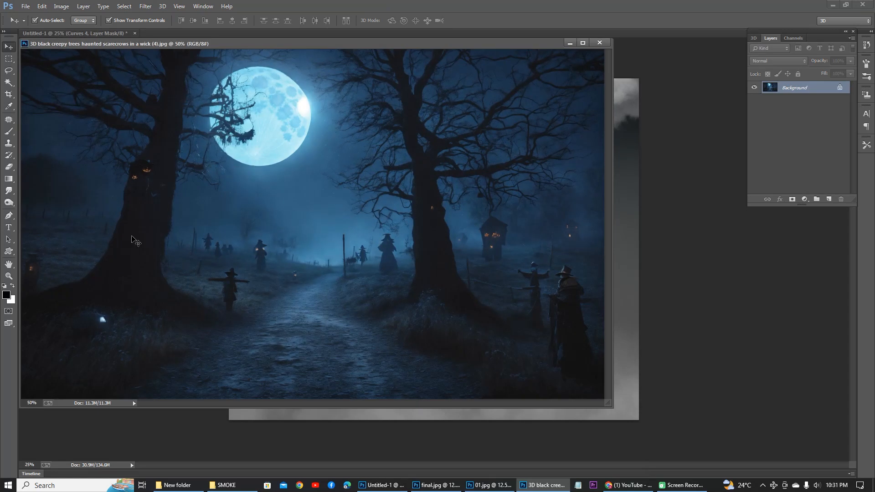
pyautogui.click(597, 42)
pyautogui.click(832, 6)
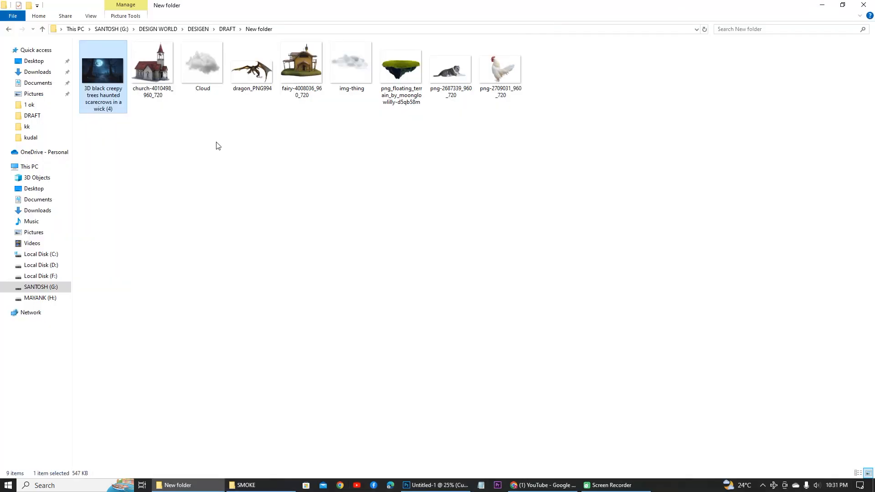
# Step: Open the "cute man sleep and dream under moon at night in th" image from the DRAFT folder and activate the Elliptical Marquee tool
pyautogui.press('BackSpace')
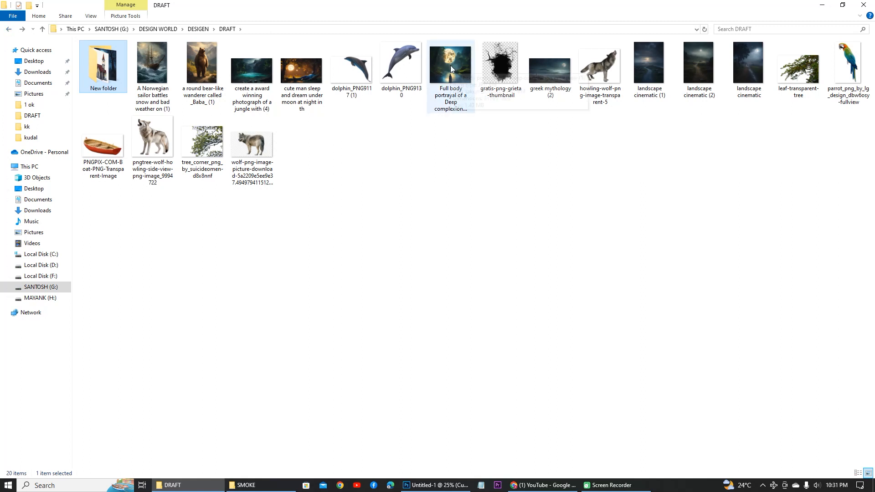
pyautogui.click(297, 68)
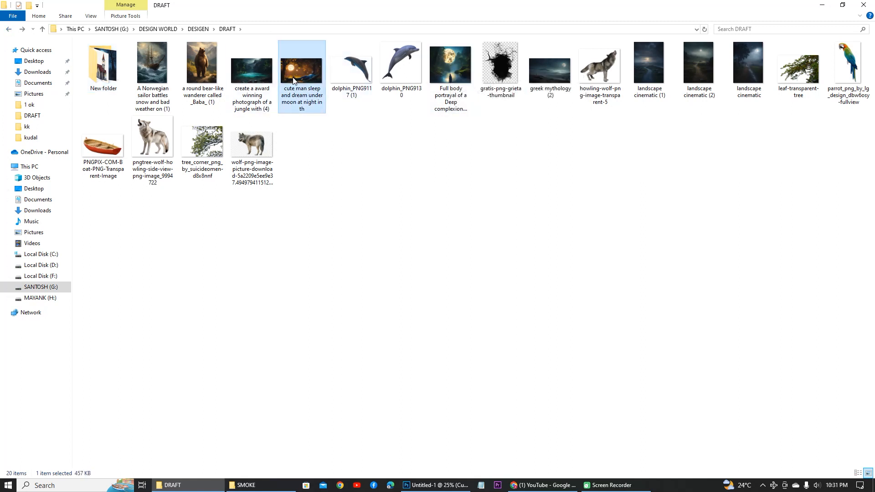
pyautogui.doubleClick(290, 75)
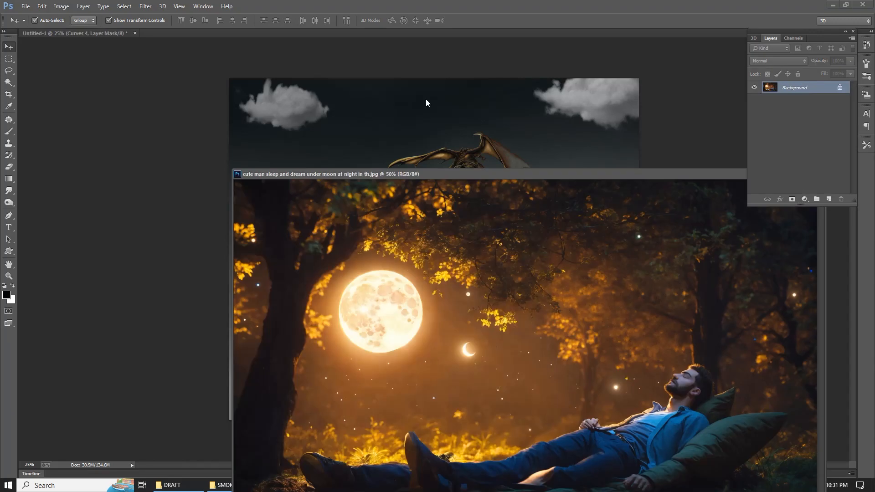
pyautogui.rightClick(9, 60)
pyautogui.click(35, 69)
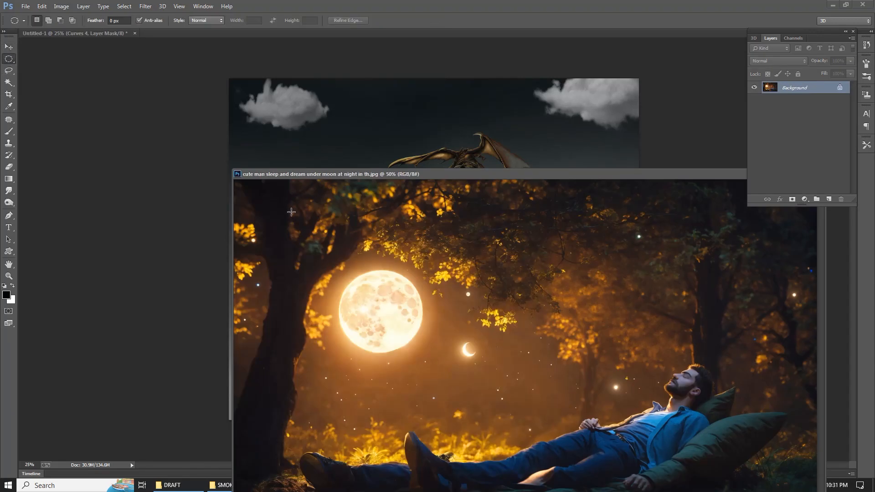
# Step: Select the large moon's disc with an elliptical selection, copy it, close the source image and paste it into the composite
pyautogui.moveTo(340, 266); pyautogui.dragTo(423, 351)
pyautogui.moveTo(402, 331); pyautogui.dragTo(402, 332)
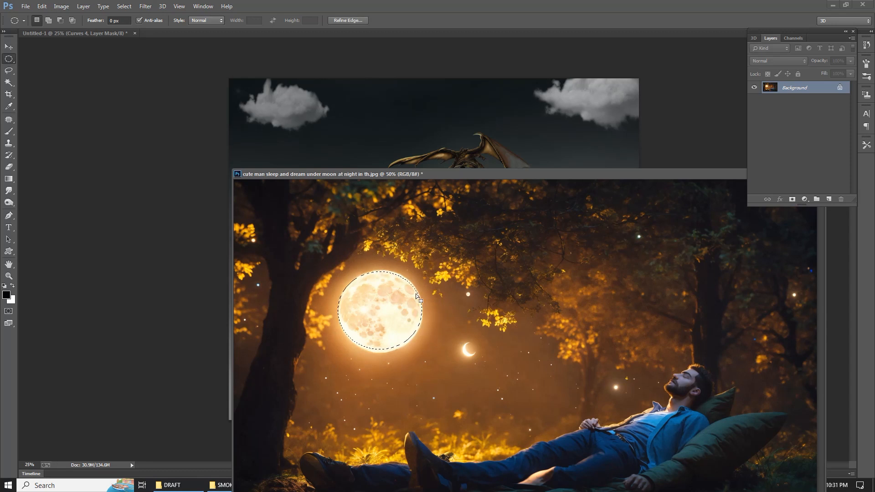
pyautogui.moveTo(339, 269)
pyautogui.mouseDown()
pyautogui.moveTo(382, 329)
pyautogui.moveTo(419, 354)
pyautogui.mouseUp()
pyautogui.hotkey('ctrl', 'w')
pyautogui.click(438, 183)
pyautogui.hotkey('ctrl', 'v')
# Step: Place the moon over the church tower and lower its layer beneath the dragon
pyautogui.hotkey('ctrl', 't')
pyautogui.moveTo(455, 229); pyautogui.dragTo(485, 205)
pyautogui.moveTo(450, 249); pyautogui.dragTo(460, 205)
pyautogui.press('Return')
pyautogui.hotkey('ctrl', '[')
pyautogui.hotkey('ctrl', '[')
pyautogui.hotkey('ctrl', '[')
pyautogui.hotkey('ctrl', '[')
pyautogui.hotkey('ctrl', '[')
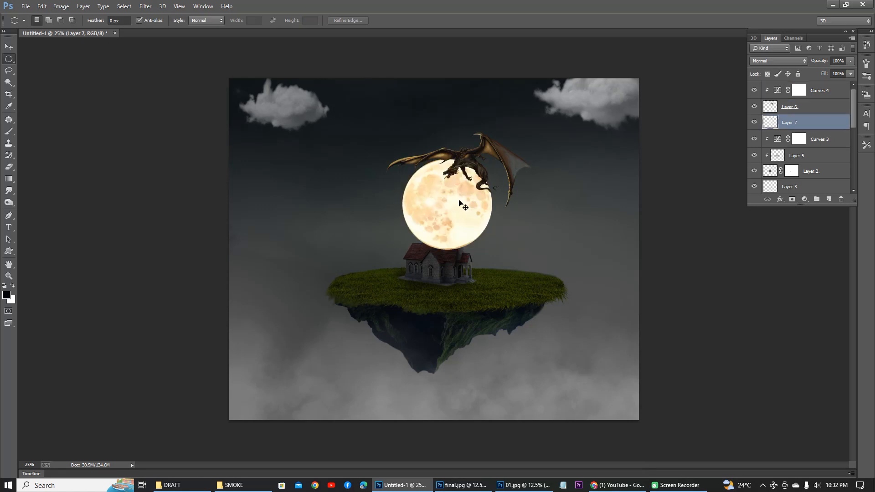
# Step: Enlarge the moon until it spans most of the island's width and center it around the church
pyautogui.hotkey('ctrl', 't')
pyautogui.moveTo(493, 161); pyautogui.dragTo(538, 114)
pyautogui.moveTo(500, 220); pyautogui.dragTo(494, 165)
pyautogui.press('Return')
pyautogui.hotkey('ctrl', '-')
pyautogui.hotkey('ctrl', '-')
pyautogui.hotkey('ctrl', '+')
pyautogui.hotkey('ctrl', '+')
pyautogui.press('v')
pyautogui.moveTo(534, 230); pyautogui.dragTo(529, 223)
pyautogui.press('Return')
pyautogui.moveTo(454, 112)
pyautogui.mouseDown()
pyautogui.moveTo(454, 67)
pyautogui.moveTo(261, 86)
pyautogui.moveTo(467, 105)
pyautogui.moveTo(456, 108)
pyautogui.mouseUp()
pyautogui.moveTo(540, 54); pyautogui.dragTo(388, 211)
pyautogui.moveTo(425, 112); pyautogui.dragTo(427, 214)
pyautogui.press('Return')
# Step: Send the moon layer behind the floating island and shift it down so its upper half rises behind the church
pyautogui.hotkey('ctrl', '[')
pyautogui.hotkey('ctrl', '[')
pyautogui.hotkey('ctrl', '[')
pyautogui.hotkey('ctrl', '[')
pyautogui.hotkey('ctrl', '[')
pyautogui.hotkey('ctrl', '[')
pyautogui.hotkey('ctrl', '[')
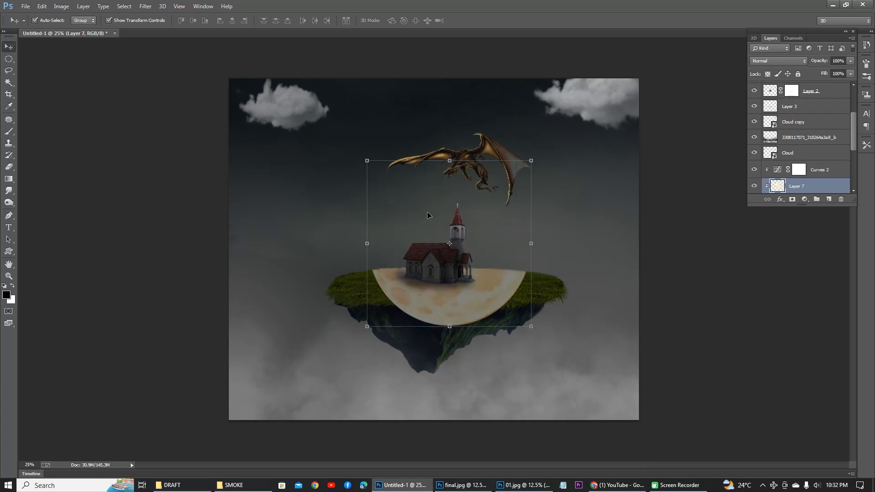
pyautogui.moveTo(501, 231); pyautogui.dragTo(491, 256)
# Step: Duplicate the moon layer and apply a Gaussian Blur with a 38.7-pixel radius to the copy for a glow
pyautogui.hotkey('ctrl', 'j')
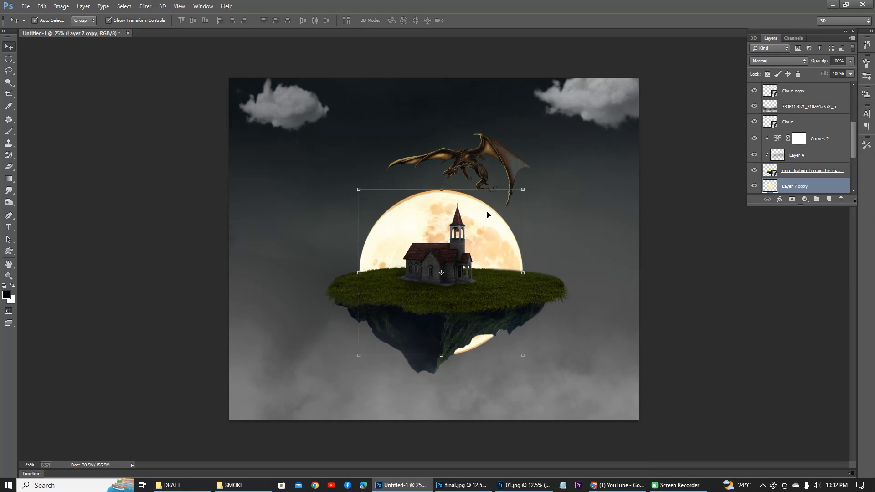
pyautogui.click(145, 6)
pyautogui.moveTo(196, 114)
pyautogui.click(291, 187)
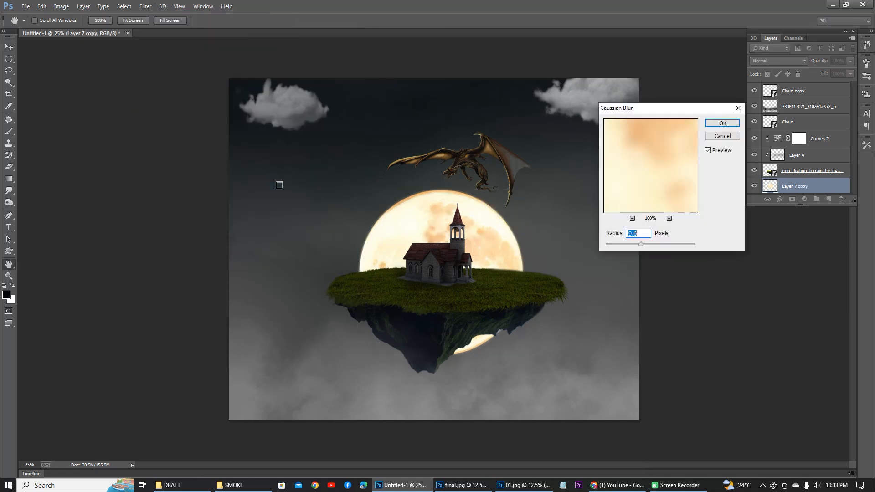
pyautogui.moveTo(648, 247); pyautogui.dragTo(652, 244)
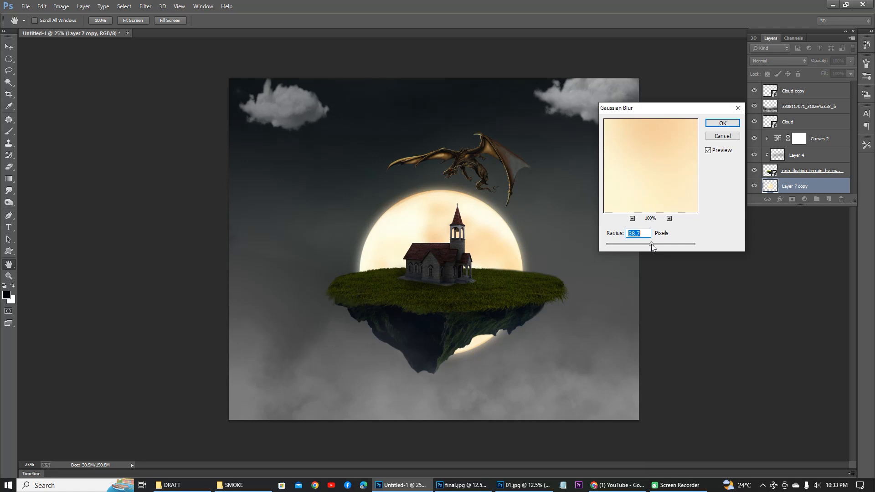
pyautogui.click(723, 123)
# Step: Soften the rim of the original moon layer with the Eraser at 30% opacity and a 250 px brush
pyautogui.press('v')
pyautogui.keyDown('ctrl'); pyautogui.click(438, 227); pyautogui.keyUp('ctrl')
pyautogui.press('e')
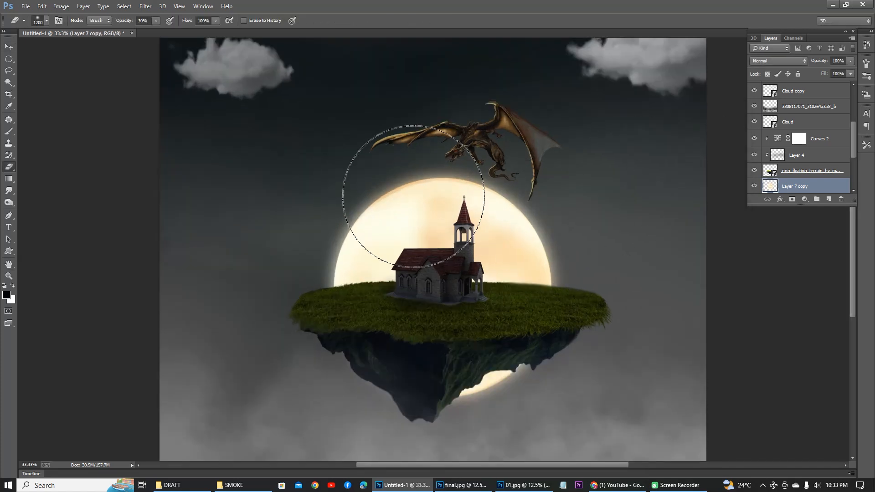
pyautogui.scroll(-1, 793, 198)
pyautogui.click(792, 187)
pyautogui.press('[')
pyautogui.moveTo(457, 182)
pyautogui.mouseDown()
pyautogui.moveTo(370, 204)
pyautogui.moveTo(513, 199)
pyautogui.moveTo(561, 259)
pyautogui.moveTo(466, 404)
pyautogui.mouseUp()
pyautogui.moveTo(374, 199); pyautogui.dragTo(376, 216)
pyautogui.hotkey('ctrl', '-')
pyautogui.hotkey('ctrl', '-')
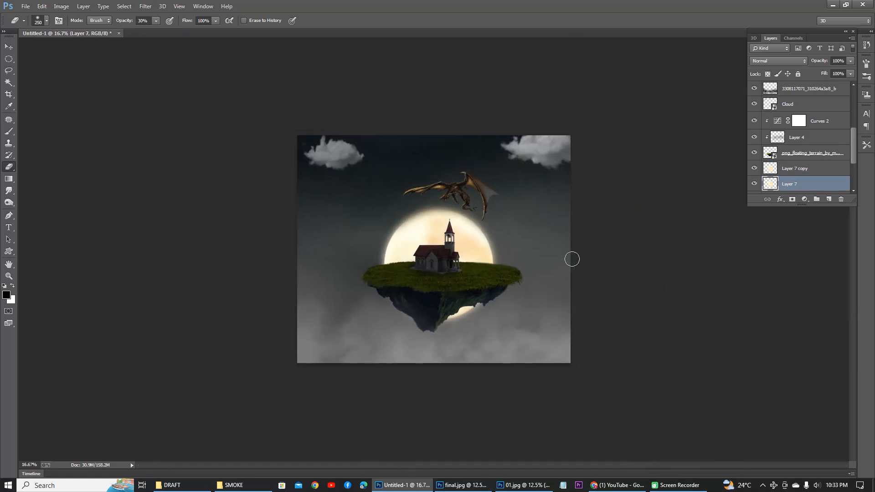
# Step: Duplicate the original moon layer and rotate the copy about 84 degrees
pyautogui.hotkey('ctrl', '+')
pyautogui.hotkey('ctrl', '+')
pyautogui.press('v')
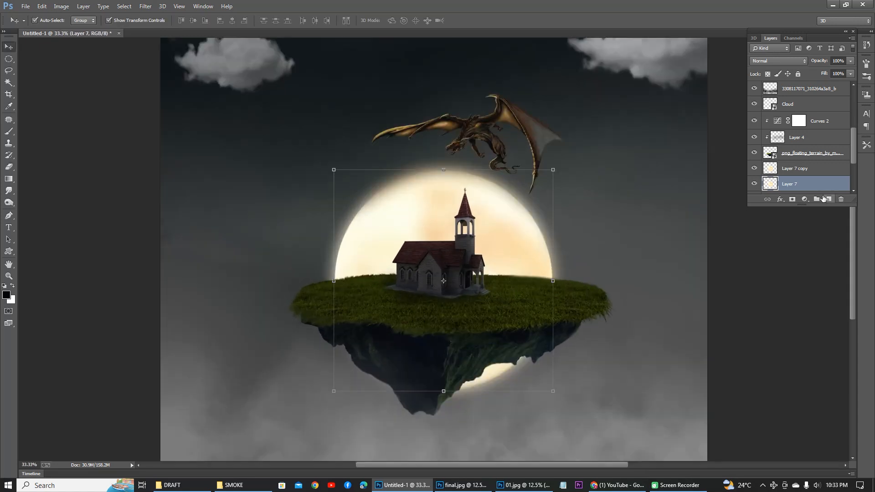
pyautogui.hotkey('ctrl', 'j')
pyautogui.moveTo(562, 163); pyautogui.dragTo(551, 340)
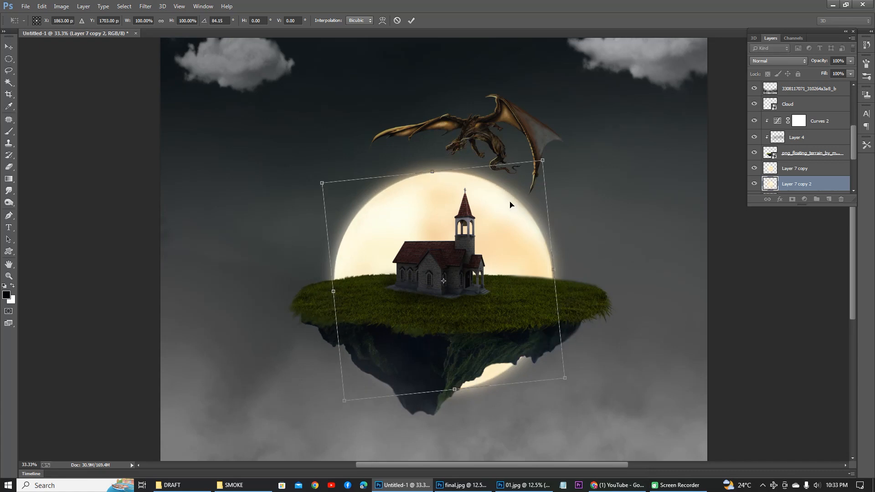
pyautogui.press('Return')
# Step: Draw black radial gradients on the Curves 3 mask to lighten the church where moonlight reaches it
pyautogui.click(309, 142)
pyautogui.keyDown('alt'); pyautogui.click(476, 214); pyautogui.keyUp('alt')
pyautogui.keyDown('alt'); pyautogui.click(475, 215); pyautogui.keyUp('alt')
pyautogui.keyDown('alt'); pyautogui.click(503, 222); pyautogui.keyUp('alt')
pyautogui.keyDown('ctrl'); pyautogui.click(490, 234); pyautogui.keyUp('ctrl')
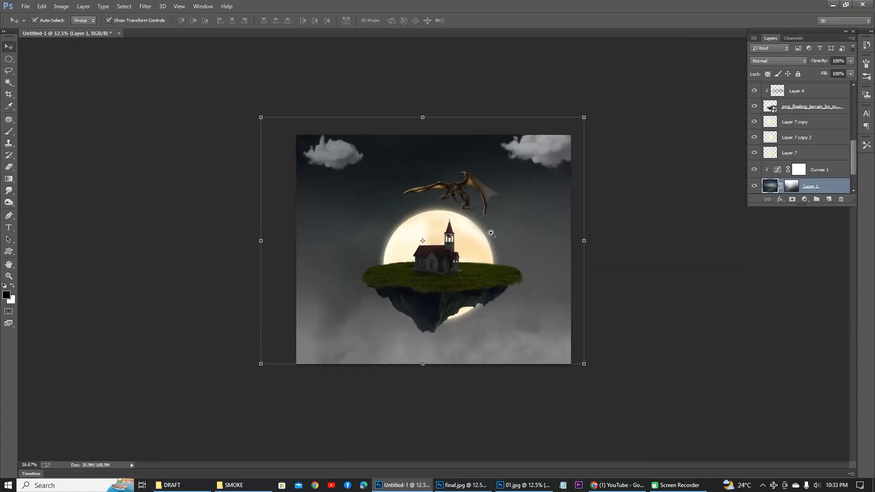
pyautogui.keyDown('ctrl'); pyautogui.click(542, 233); pyautogui.keyUp('ctrl')
pyautogui.keyDown('ctrl'); pyautogui.click(542, 233); pyautogui.keyUp('ctrl')
pyautogui.keyDown('ctrl'); pyautogui.click(542, 233); pyautogui.keyUp('ctrl')
pyautogui.keyDown('ctrl'); pyautogui.click(543, 233); pyautogui.keyUp('ctrl')
pyautogui.click(283, 269)
pyautogui.scroll(1, 764, 120)
pyautogui.click(796, 89)
pyautogui.click(8, 178)
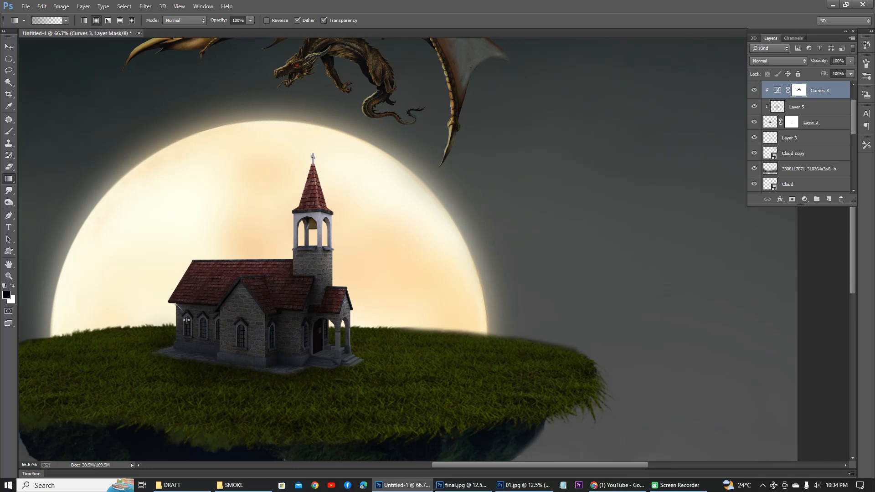
# Step: Erase some of the church's shading on Layer 5 with the Eraser at 30% opacity and a 250 px brush
pyautogui.click(795, 111)
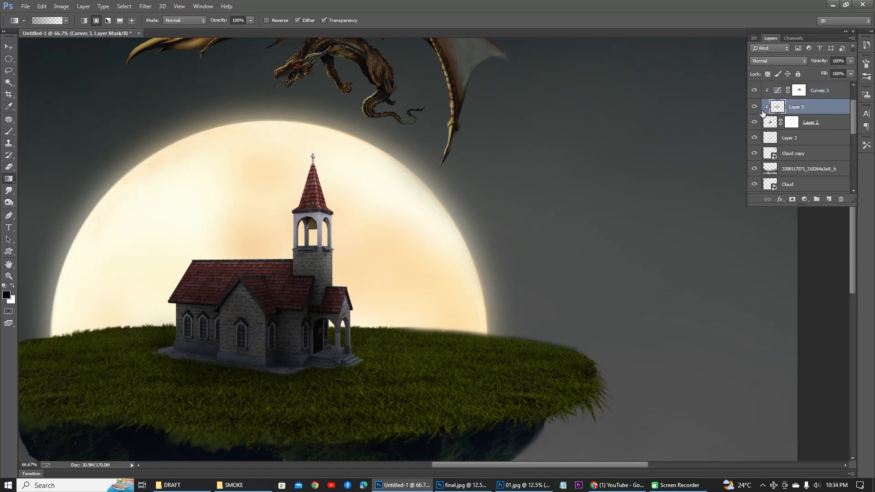
pyautogui.press('e')
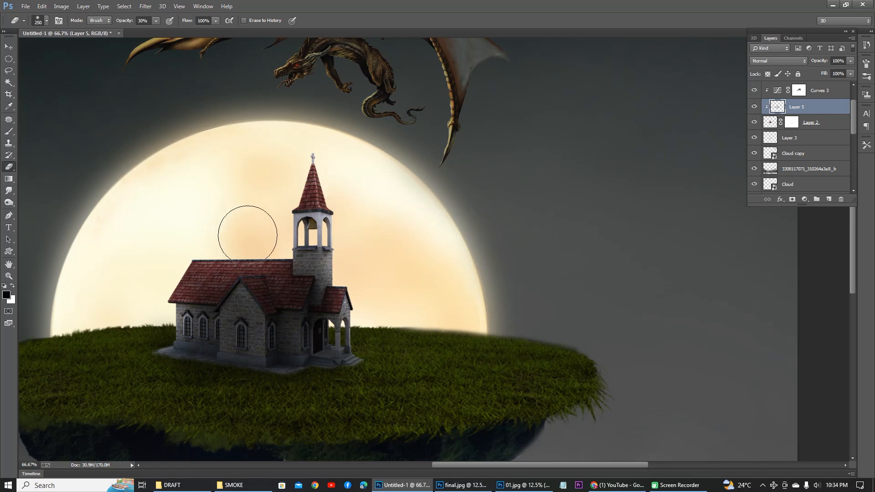
pyautogui.hotkey('ctrl', '-')
pyautogui.hotkey('ctrl', '-')
pyautogui.moveTo(403, 294)
pyautogui.mouseDown()
pyautogui.moveTo(408, 287)
pyautogui.moveTo(399, 306)
pyautogui.moveTo(408, 283)
pyautogui.mouseUp()
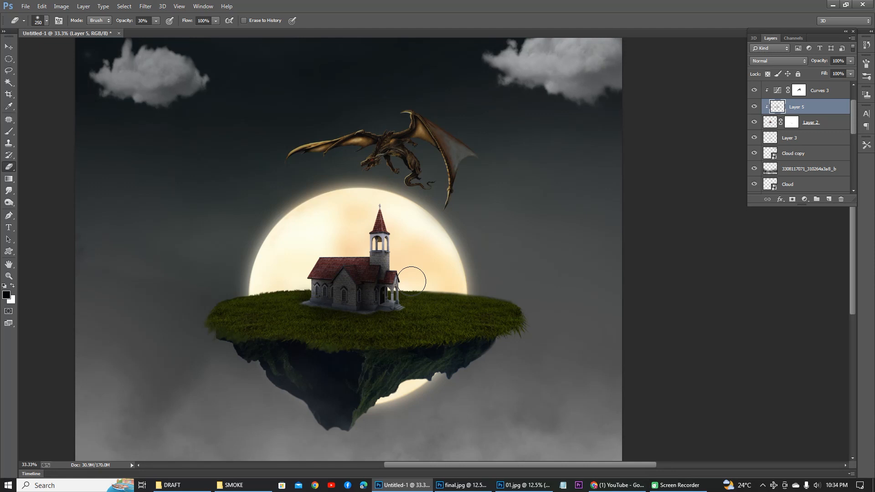
pyautogui.hotkey('ctrl', '-')
pyautogui.hotkey('ctrl', '+')
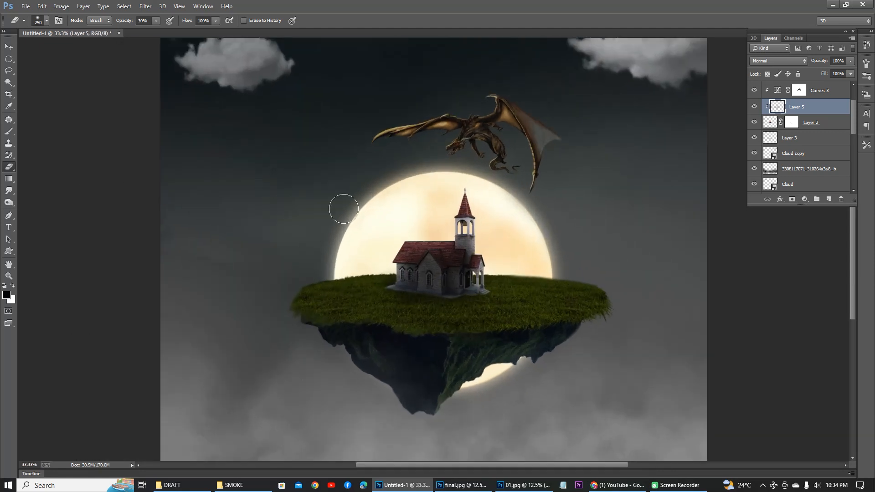
pyautogui.scroll(1, 574, 216)
pyautogui.scroll(-3, 459, 205)
pyautogui.scroll(1, 519, 214)
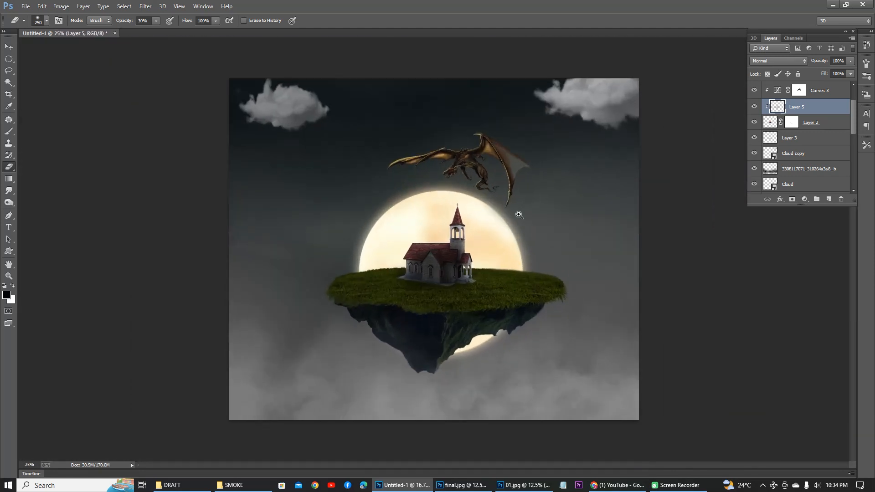
# Step: Enlarge the eraser to 700 px and fade the Layer 5 shading over the church's front walls
pyautogui.scroll(1, 519, 214)
pyautogui.press(']')
pyautogui.press(']')
pyautogui.press(']')
pyautogui.press(']')
pyautogui.press(']')
pyautogui.click(391, 300)
pyautogui.click(402, 298)
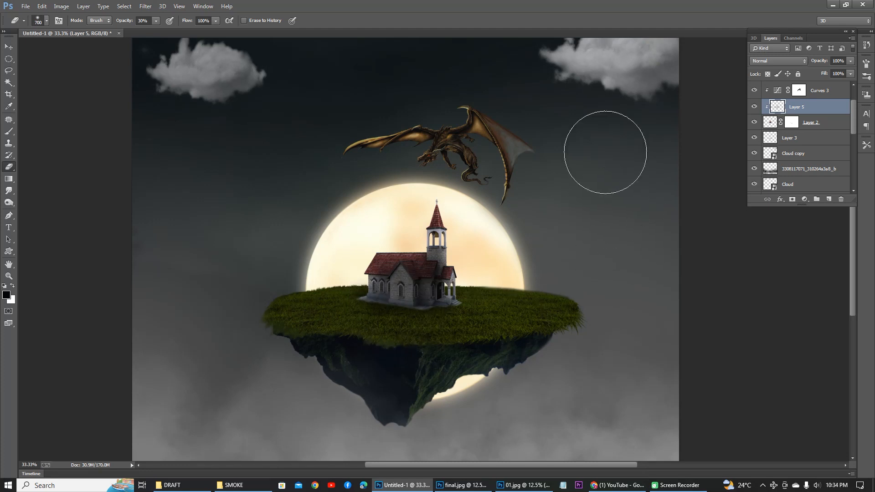
pyautogui.scroll(-1, 455, 147)
pyautogui.scroll(1, 510, 281)
# Step: Draw black radial gradients on the Curves 2 mask to brighten the grass and the edges of the floating island
pyautogui.press('v')
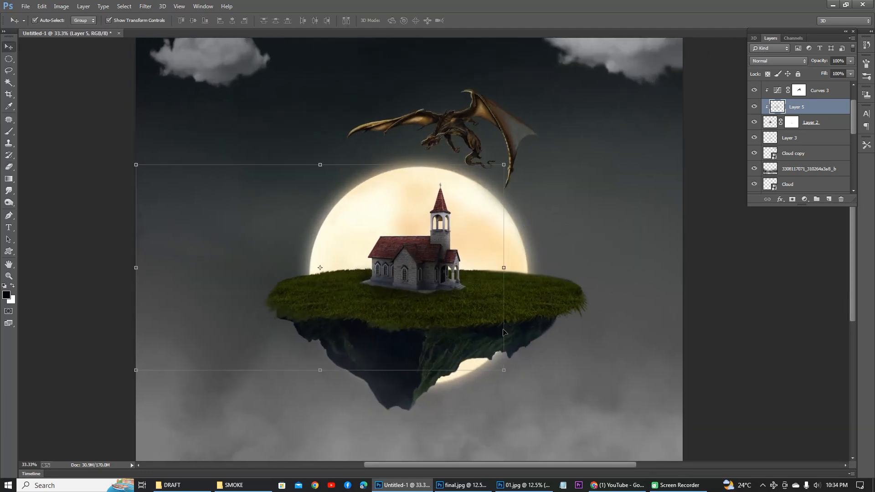
pyautogui.click(530, 316)
pyautogui.scroll(-1, 803, 168)
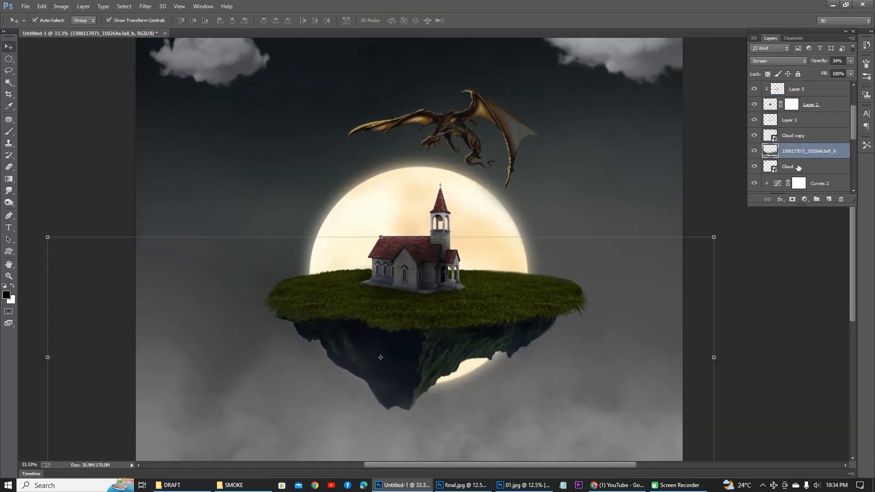
pyautogui.click(755, 151)
pyautogui.click(755, 151)
pyautogui.scroll(-3, 797, 152)
pyautogui.click(785, 147)
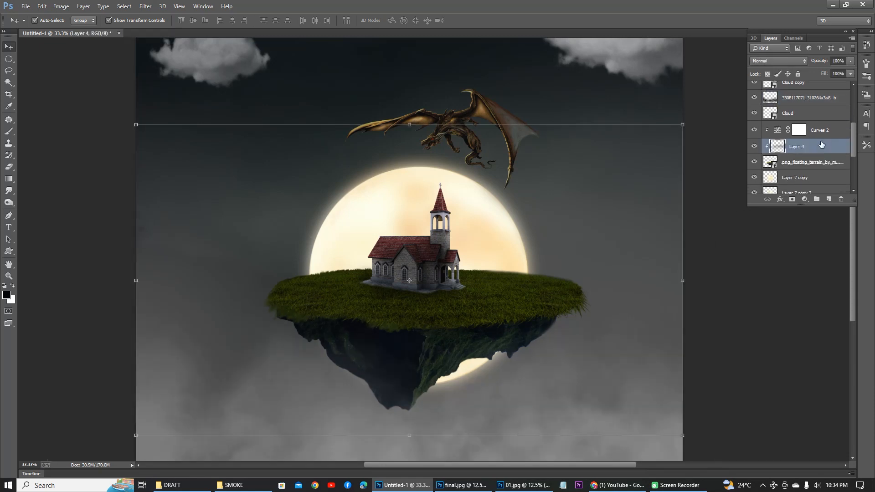
pyautogui.click(799, 129)
pyautogui.click(8, 179)
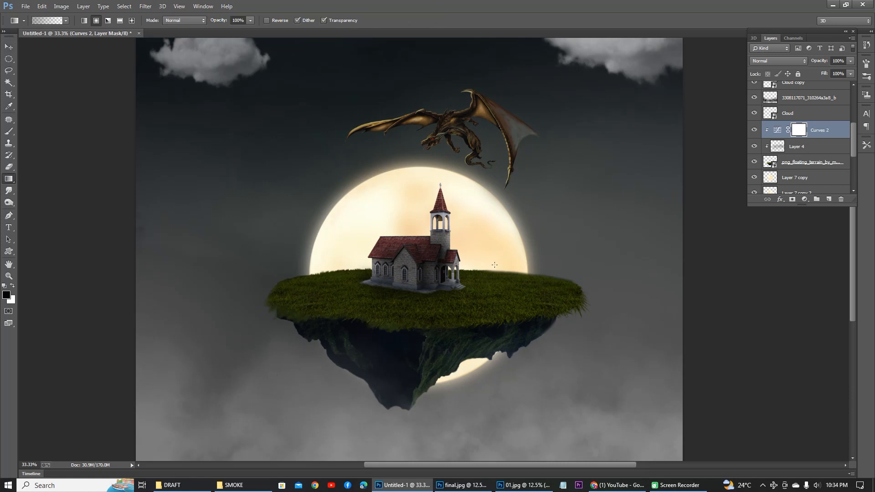
pyautogui.moveTo(503, 273); pyautogui.dragTo(576, 288)
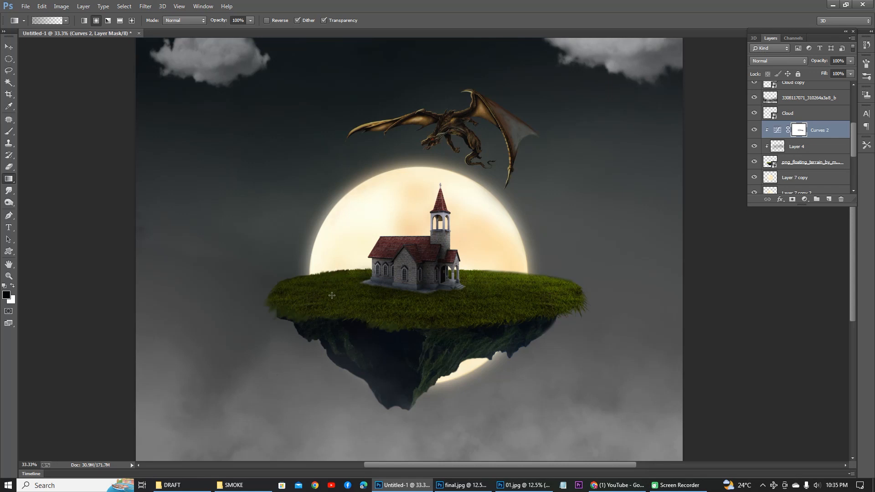
pyautogui.moveTo(344, 270); pyautogui.dragTo(333, 274)
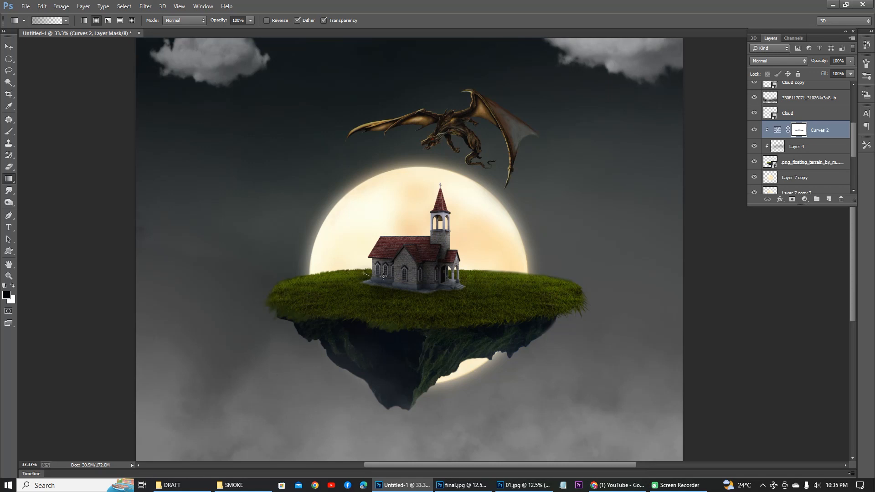
pyautogui.scroll(-2, 451, 257)
pyautogui.scroll(1, 364, 324)
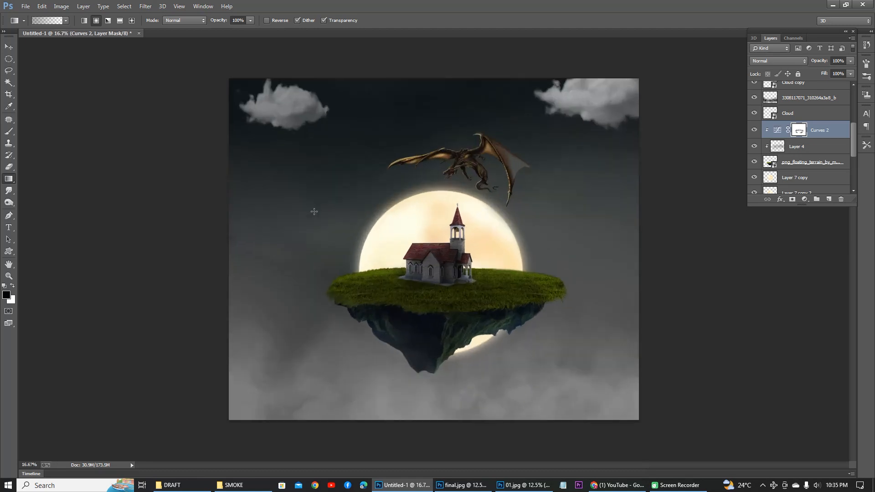
# Step: Draw black radial gradients on the dragon's Curves 4 mask to lighten its moonlit areas
pyautogui.press('v')
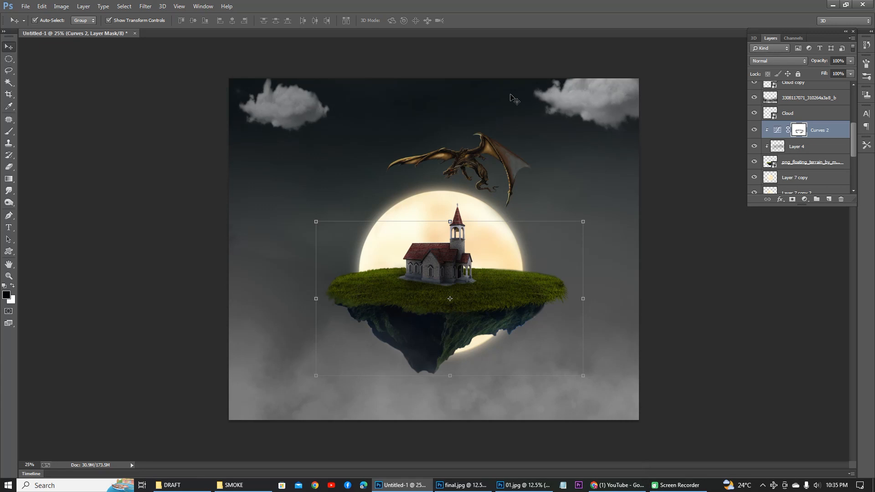
pyautogui.click(500, 155)
pyautogui.scroll(1, 786, 102)
pyautogui.click(798, 95)
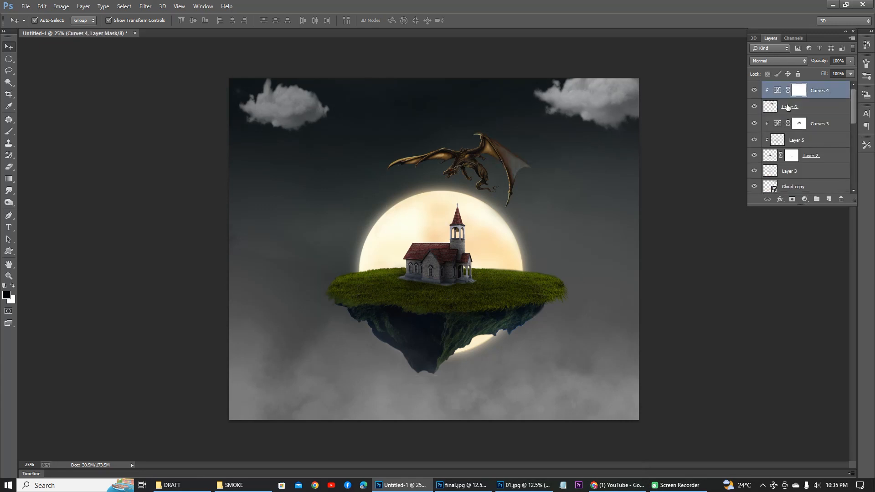
pyautogui.click(8, 179)
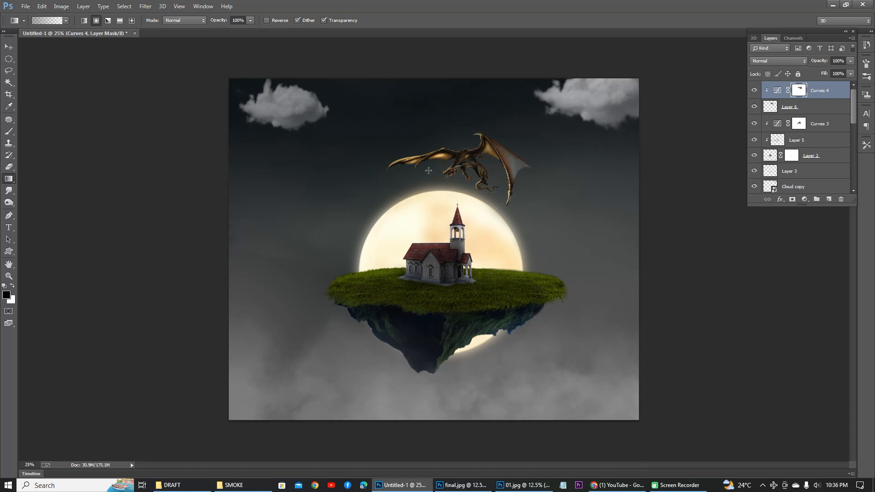
pyautogui.keyDown('ctrl'); pyautogui.click(510, 173); pyautogui.keyUp('ctrl')
# Step: Add a new layer clipped to the dragon, sample the moon's color and change the foreground color to a stronger yellow
pyautogui.click(804, 107)
pyautogui.click(754, 107)
pyautogui.click(754, 107)
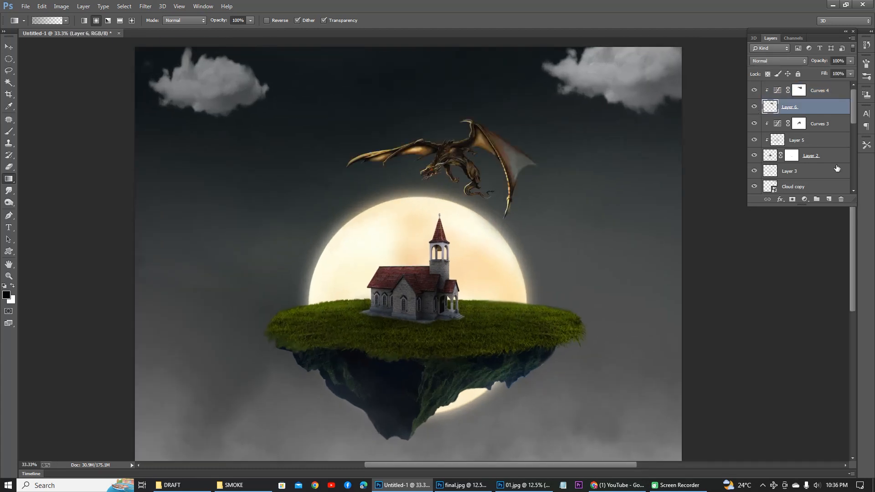
pyautogui.click(829, 199)
pyautogui.press('i')
pyautogui.click(353, 228)
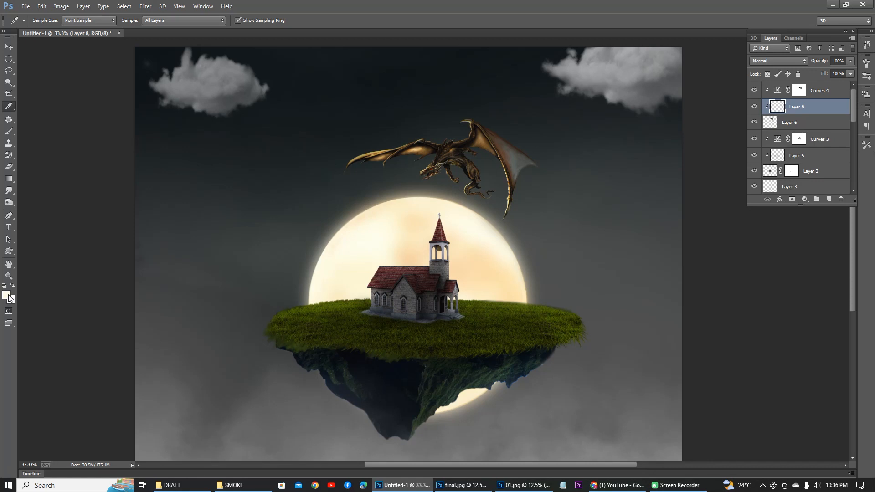
pyautogui.click(6, 295)
pyautogui.click(540, 148)
pyautogui.click(680, 143)
# Step: Paint yellow rim light along the lower edges of the dragon's wing, legs and tail with a 25 px brush at 15% opacity
pyautogui.press('b')
pyautogui.scroll(5, 429, 153)
pyautogui.press('[')
pyautogui.press('[')
pyautogui.press('[')
pyautogui.press('[')
pyautogui.press('[')
pyautogui.press('[')
pyautogui.press('[')
pyautogui.press('[')
pyautogui.press('[')
pyautogui.press('[')
pyautogui.press('[')
pyautogui.press('[')
pyautogui.moveTo(334, 186)
pyautogui.mouseDown()
pyautogui.moveTo(200, 199)
pyautogui.moveTo(405, 184)
pyautogui.moveTo(336, 219)
pyautogui.moveTo(432, 177)
pyautogui.moveTo(362, 203)
pyautogui.moveTo(276, 188)
pyautogui.moveTo(191, 198)
pyautogui.moveTo(232, 190)
pyautogui.moveTo(135, 264)
pyautogui.mouseUp()
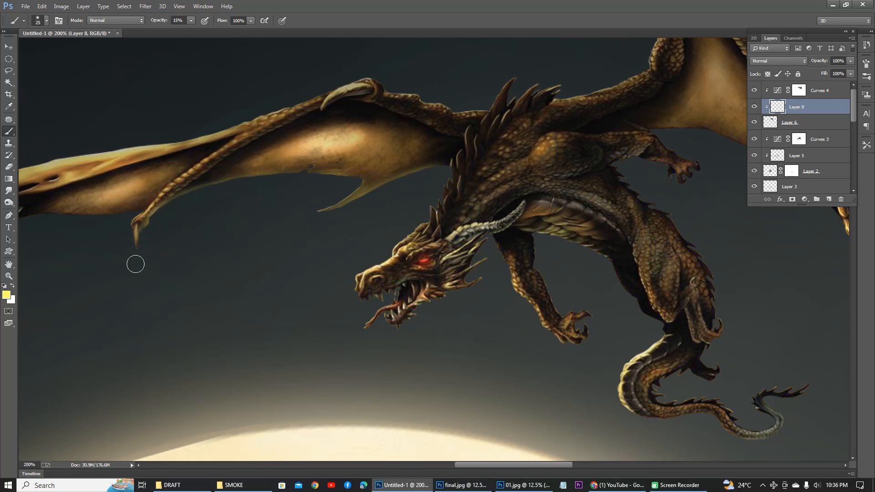
pyautogui.moveTo(455, 281)
pyautogui.mouseDown()
pyautogui.moveTo(423, 314)
pyautogui.moveTo(461, 297)
pyautogui.moveTo(498, 241)
pyautogui.moveTo(482, 253)
pyautogui.moveTo(504, 277)
pyautogui.moveTo(498, 263)
pyautogui.moveTo(506, 303)
pyautogui.moveTo(512, 296)
pyautogui.moveTo(596, 350)
pyautogui.mouseUp()
pyautogui.moveTo(557, 248)
pyautogui.mouseDown()
pyautogui.moveTo(600, 259)
pyautogui.moveTo(550, 238)
pyautogui.moveTo(602, 262)
pyautogui.moveTo(653, 332)
pyautogui.mouseUp()
pyautogui.moveTo(602, 372)
pyautogui.mouseDown()
pyautogui.moveTo(723, 409)
pyautogui.moveTo(613, 422)
pyautogui.moveTo(708, 425)
pyautogui.moveTo(774, 443)
pyautogui.moveTo(698, 419)
pyautogui.mouseUp()
# Step: Add more yellow light to the dragon's far wing and body, using a 40 px and then a 20 px brush at 15% opacity
pyautogui.hotkey('ctrl', '-')
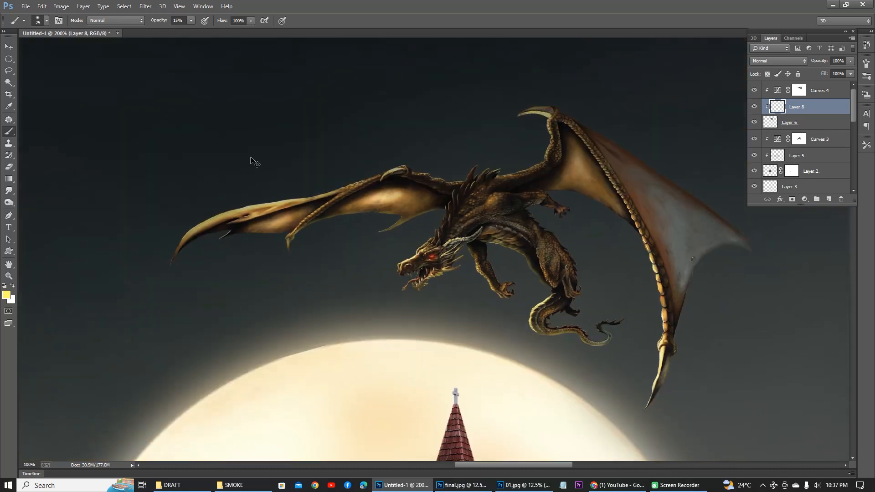
pyautogui.hotkey('ctrl', '-')
pyautogui.hotkey('ctrl', '-')
pyautogui.hotkey('ctrl', '+')
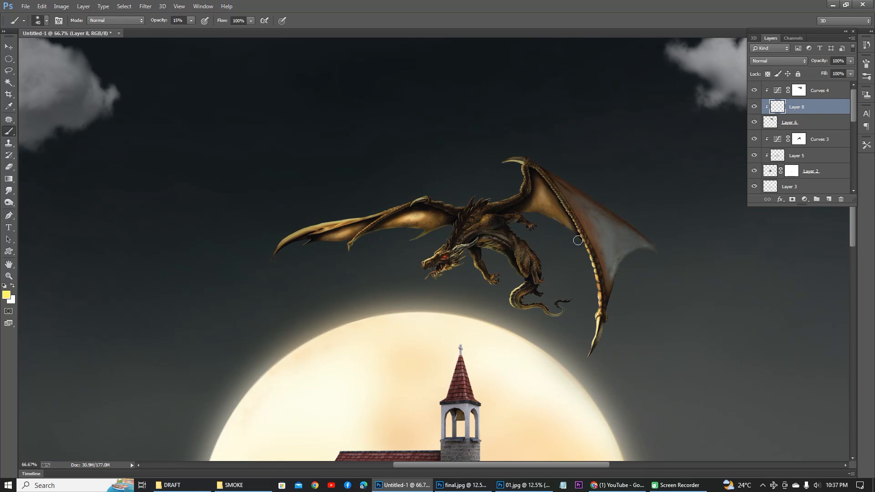
pyautogui.moveTo(568, 233); pyautogui.dragTo(584, 255)
pyautogui.hotkey('ctrl', '+')
pyautogui.hotkey('ctrl', '+')
pyautogui.moveTo(632, 190); pyautogui.dragTo(393, 205)
pyautogui.press('[')
pyautogui.press('[')
pyautogui.press('[')
pyautogui.press('[')
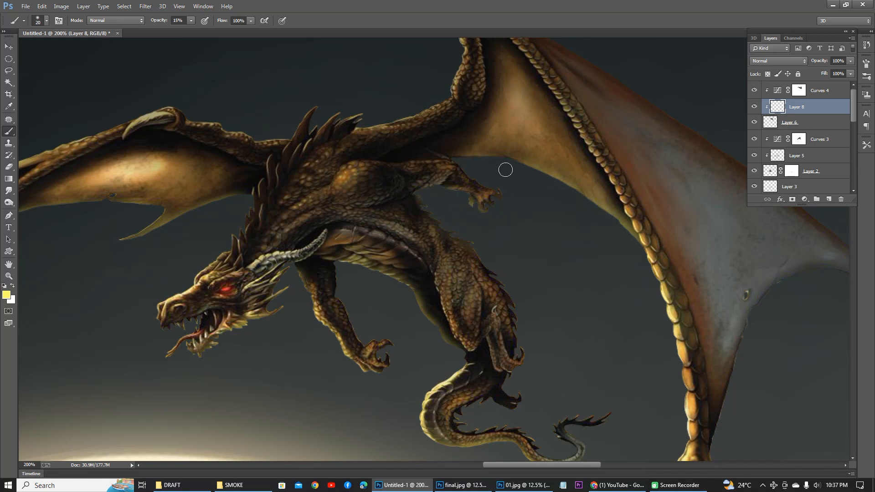
pyautogui.hotkey('ctrl', '-')
pyautogui.hotkey('ctrl', '-')
pyautogui.hotkey('ctrl', '-')
pyautogui.hotkey('ctrl', '-')
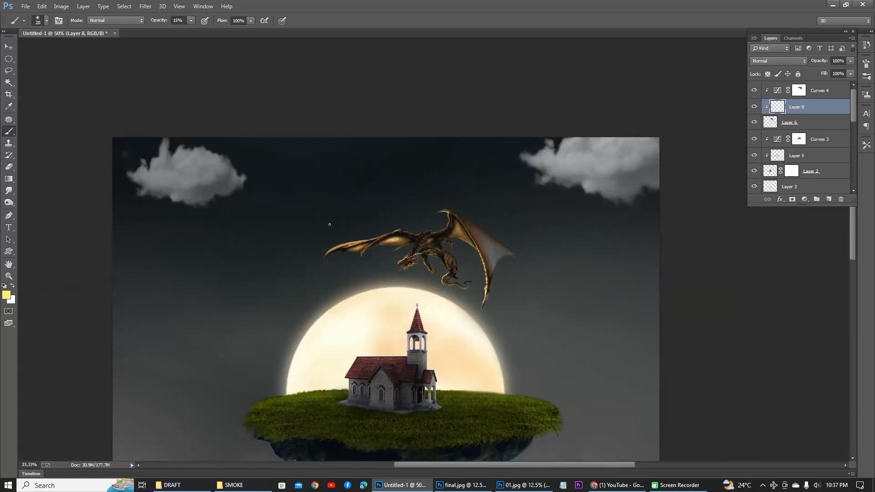
# Step: Paint yellow rim light along the underside of the dragon's outstretched left wing tip with 15 px and 9 px brushes at 15% opacity
pyautogui.hotkey('ctrl', '+')
pyautogui.hotkey('ctrl', '+')
pyautogui.hotkey('ctrl', '+')
pyautogui.hotkey('ctrl', '+')
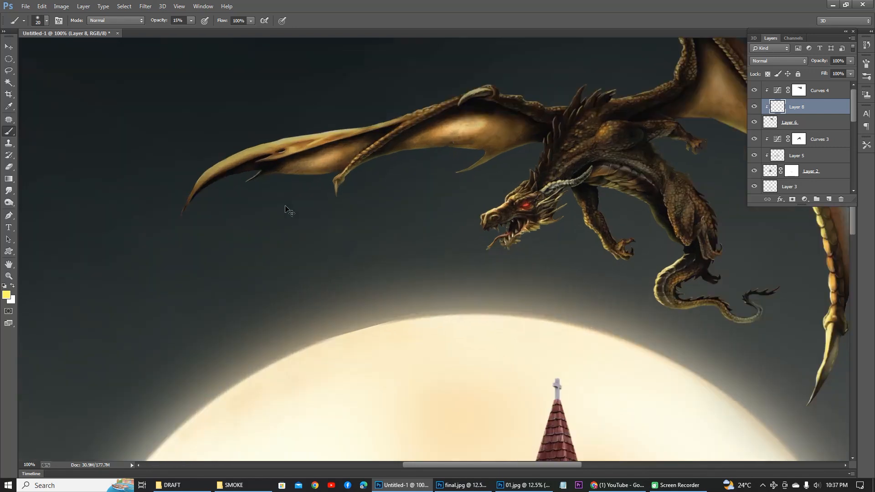
pyautogui.press(']')
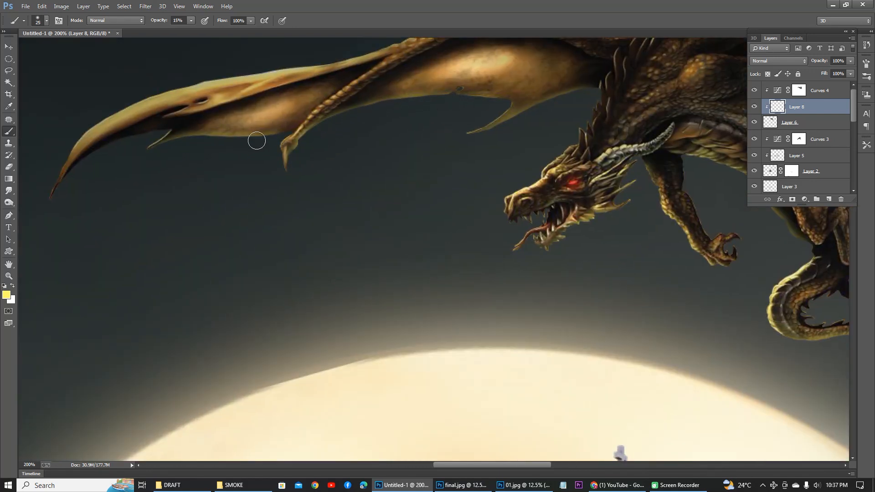
pyautogui.press('[')
pyautogui.press('[')
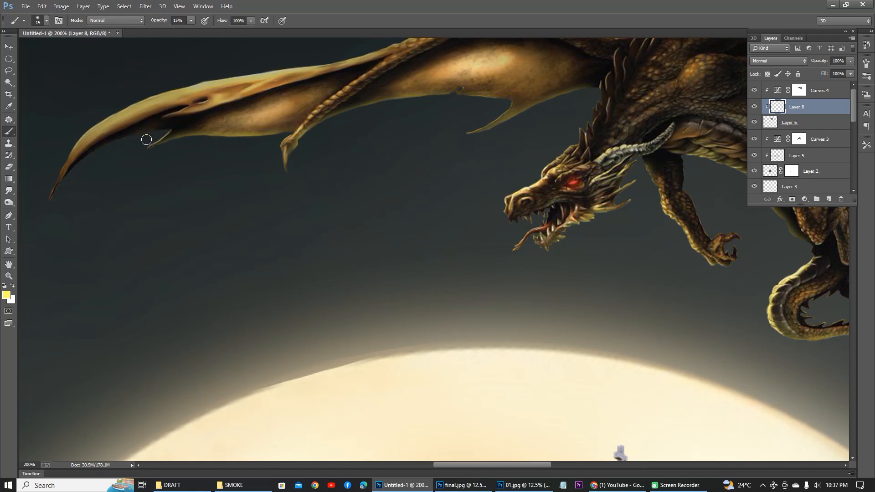
pyautogui.moveTo(83, 170); pyautogui.dragTo(138, 140)
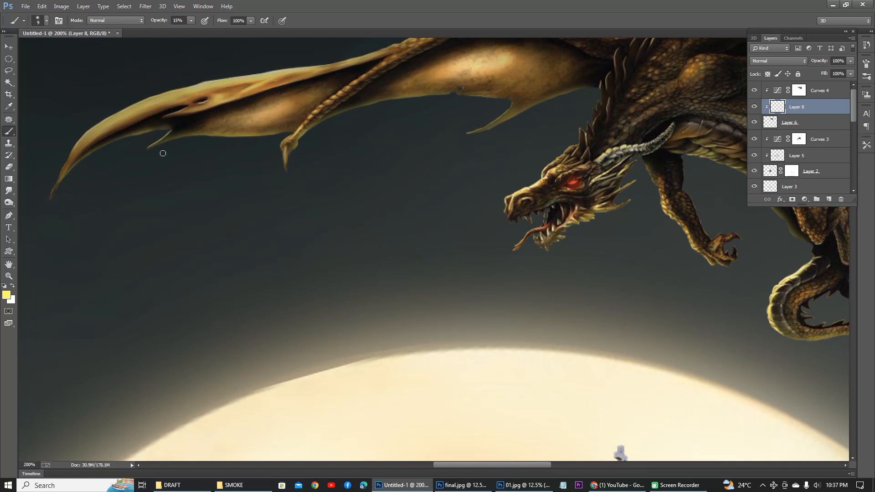
pyautogui.hotkey('ctrl', '-')
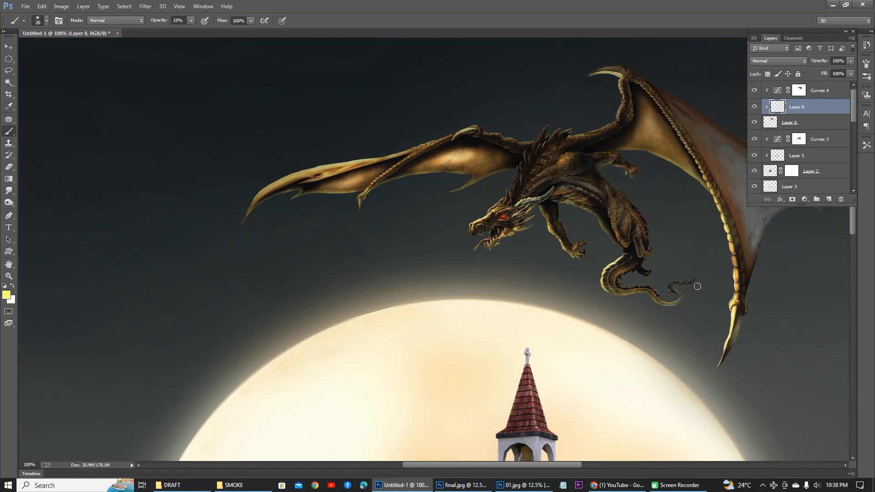
# Step: Add a new layer clipped to the floating island terrain and set the brush to 50 px at 15% opacity
pyautogui.hotkey('ctrl', '-')
pyautogui.hotkey('ctrl', '-')
pyautogui.hotkey('ctrl', '-')
pyautogui.hotkey('ctrl', '-')
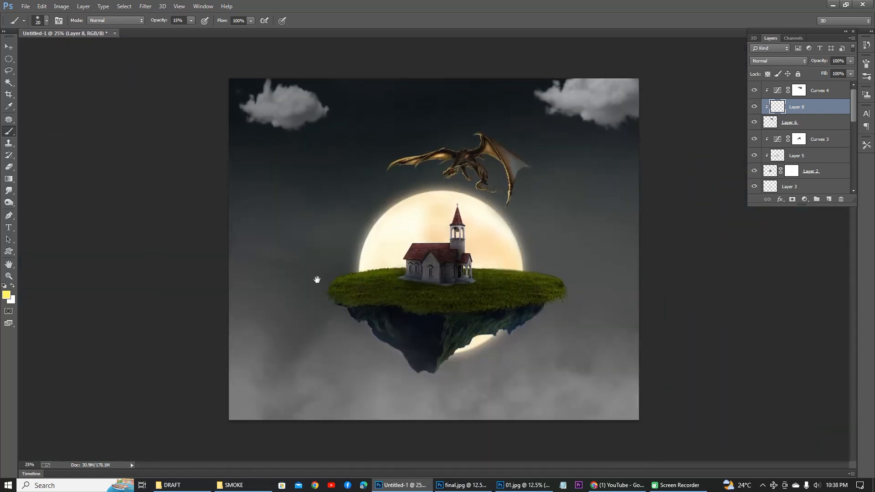
pyautogui.keyDown('ctrl'); pyautogui.click(576, 166); pyautogui.keyUp('ctrl')
pyautogui.keyDown('ctrl'); pyautogui.click(489, 252); pyautogui.keyUp('ctrl')
pyautogui.press('v')
pyautogui.click(453, 349)
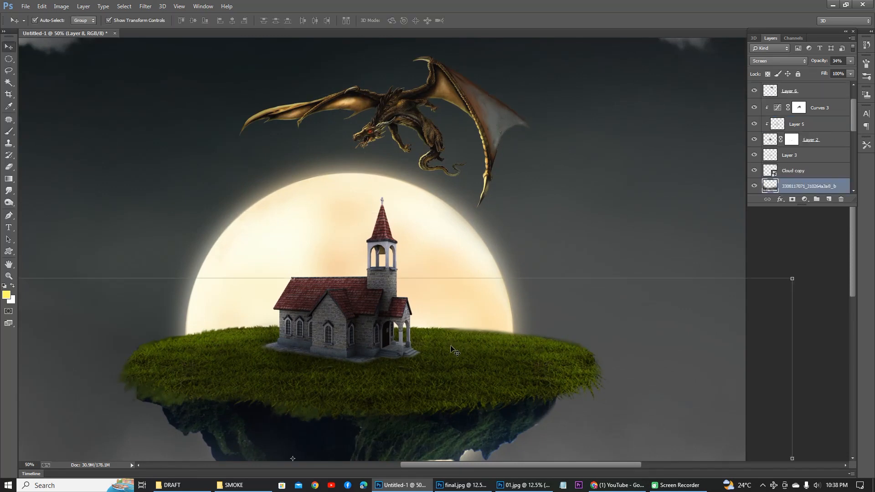
pyautogui.scroll(-4, 803, 182)
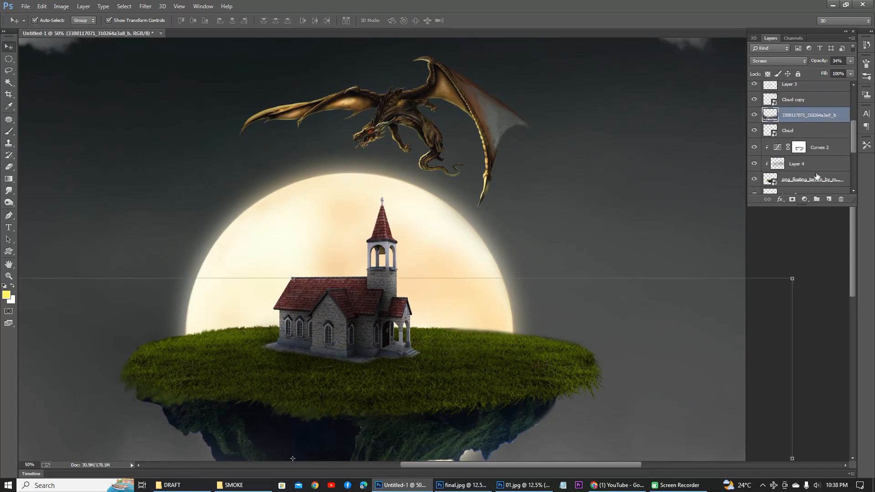
pyautogui.click(816, 178)
pyautogui.hotkey('ctrl', 'shift', 'alt', 'n')
pyautogui.press('b')
pyautogui.hotkey('ctrl', '+')
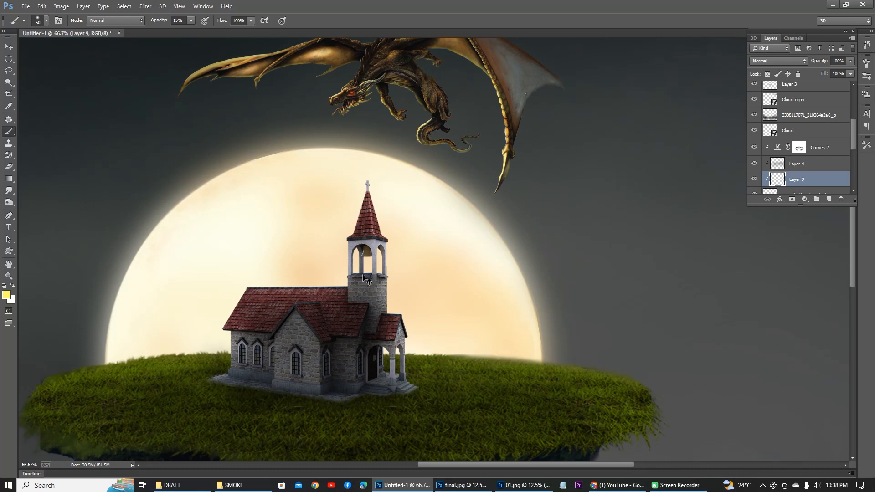
pyautogui.hotkey('ctrl', '-')
pyautogui.hotkey('ctrl', '-')
pyautogui.hotkey('ctrl', '-')
pyautogui.hotkey('ctrl', '-')
pyautogui.hotkey('ctrl', '+')
pyautogui.hotkey('ctrl', '+')
pyautogui.hotkey('ctrl', '+')
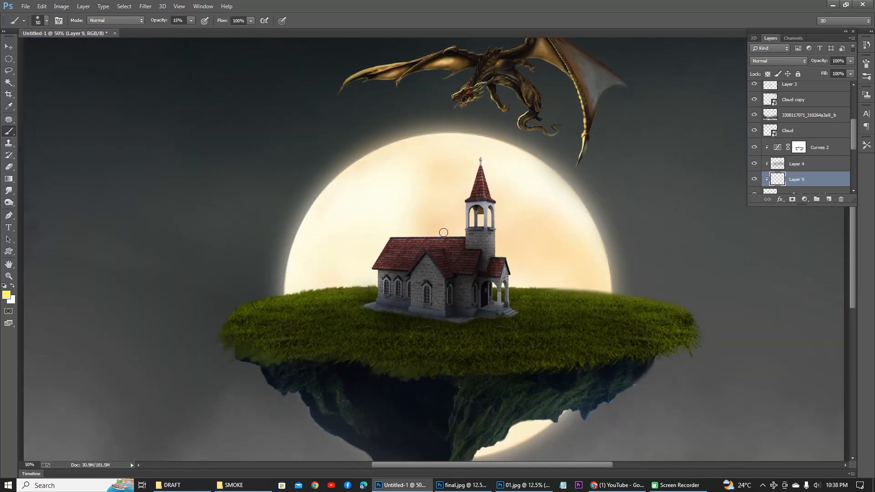
# Step: Paint yellow light along the church's roof ridge on its clipped Layer 5 with a 15 px brush at 15% opacity
pyautogui.press('v')
pyautogui.click(400, 247)
pyautogui.click(771, 122)
pyautogui.click(777, 108)
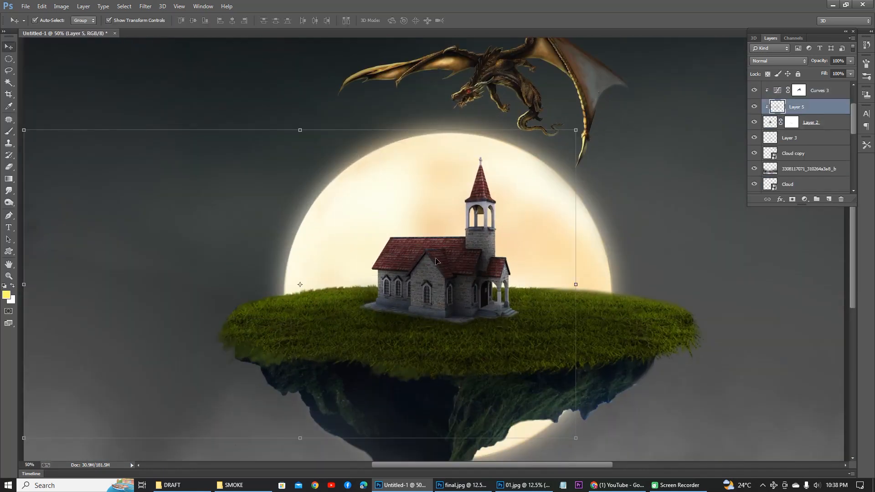
pyautogui.press('b')
pyautogui.hotkey('ctrl', '+')
pyautogui.hotkey('ctrl', '+')
pyautogui.hotkey('ctrl', '+')
pyautogui.press('[')
pyautogui.press('[')
pyautogui.press('[')
pyautogui.press('[')
pyautogui.press('[')
pyautogui.moveTo(187, 320); pyautogui.dragTo(487, 315)
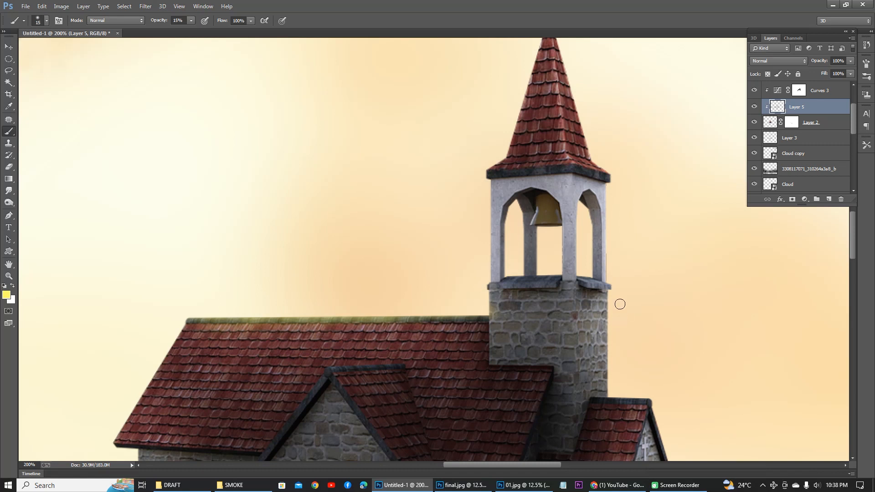
# Step: Paint yellow light along the edges of the church's bell tower and spire with 15 px and 25 px brushes
pyautogui.moveTo(608, 300); pyautogui.dragTo(607, 392)
pyautogui.press(']')
pyautogui.press(']')
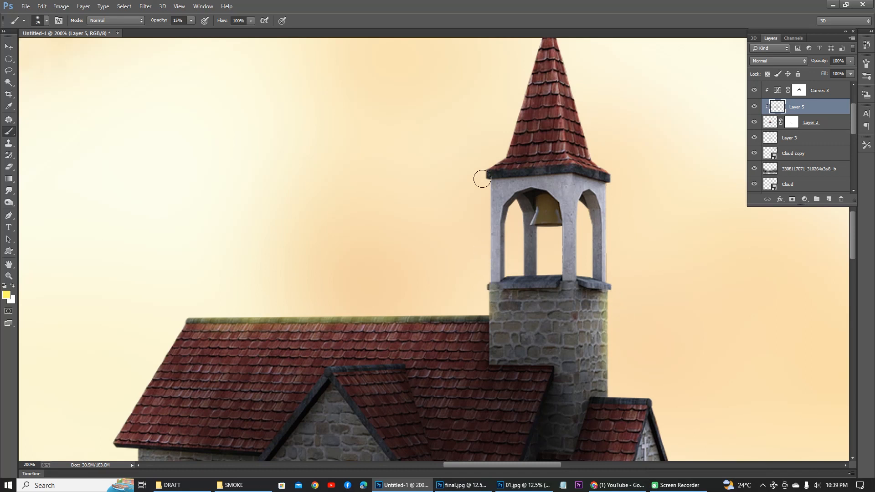
pyautogui.moveTo(490, 179); pyautogui.dragTo(506, 145)
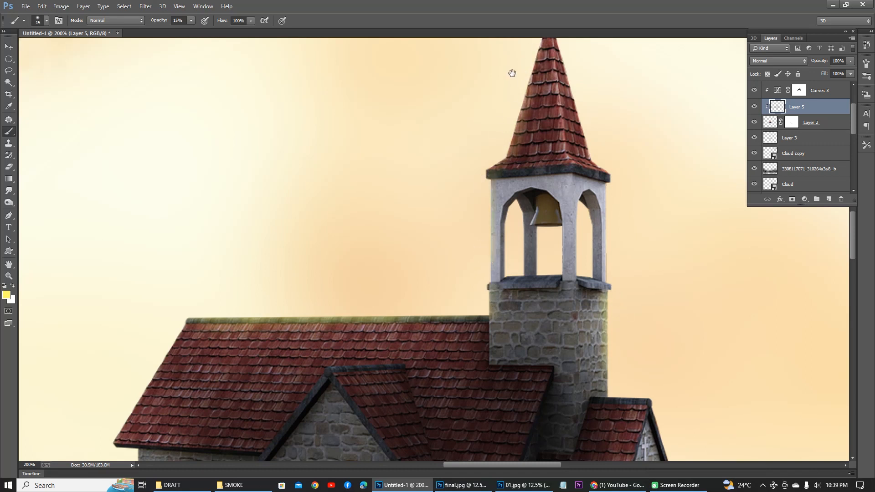
pyautogui.moveTo(512, 73); pyautogui.dragTo(516, 112)
pyautogui.moveTo(535, 140)
pyautogui.mouseDown()
pyautogui.moveTo(554, 246)
pyautogui.moveTo(575, 261)
pyautogui.moveTo(580, 288)
pyautogui.mouseUp()
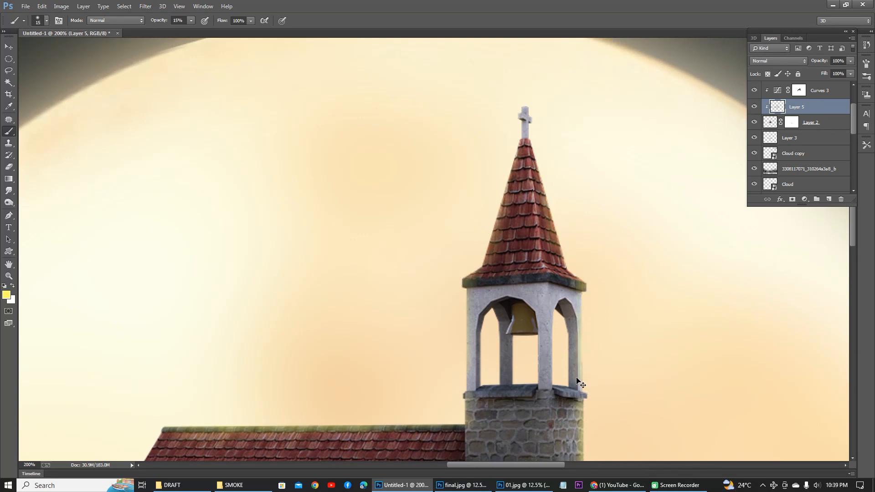
# Step: Paint yellow light along the church's lower tower, porch roof and left wall with a brush of up to 35 px
pyautogui.hotkey('ctrl', '-')
pyautogui.press(']')
pyautogui.press(']')
pyautogui.moveTo(545, 417)
pyautogui.mouseDown()
pyautogui.moveTo(508, 286)
pyautogui.moveTo(510, 346)
pyautogui.mouseUp()
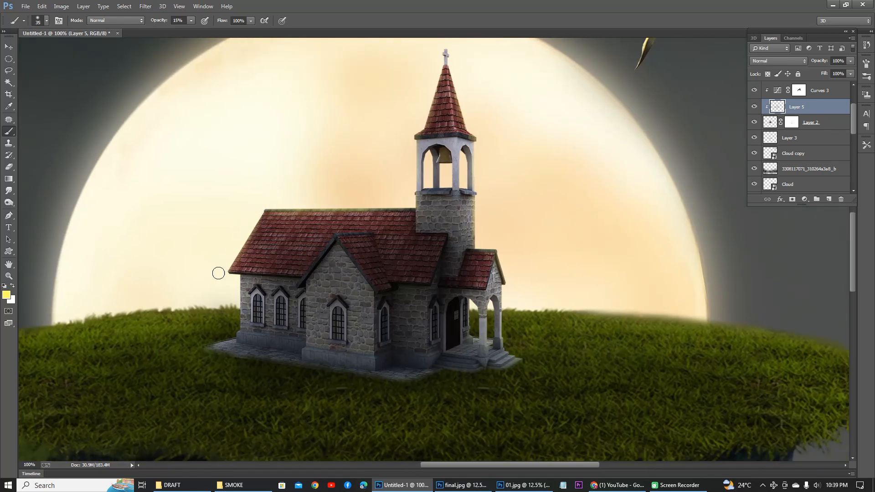
pyautogui.moveTo(237, 288); pyautogui.dragTo(239, 330)
# Step: Rasterize the floating island layer and set up the Dodge tool for highlights at 20% exposure with a 300 px brush
pyautogui.hotkey('ctrl', '-')
pyautogui.hotkey('ctrl', '-')
pyautogui.hotkey('ctrl', '-')
pyautogui.hotkey('ctrl', '-')
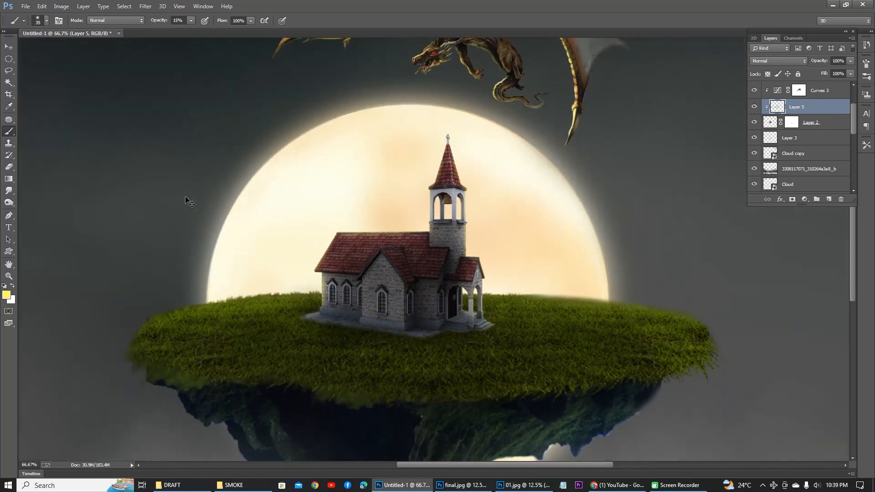
pyautogui.scroll(-1, 525, 284)
pyautogui.scroll(1, 522, 281)
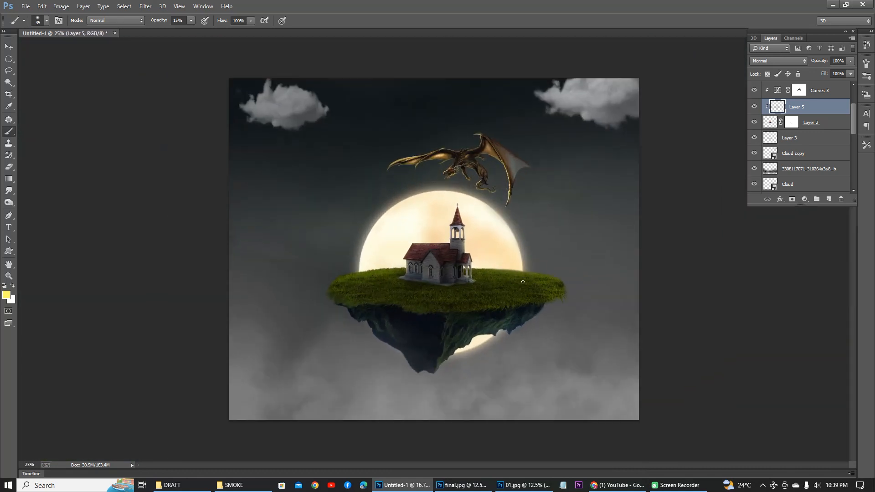
pyautogui.moveTo(854, 114); pyautogui.dragTo(854, 145)
pyautogui.click(831, 143)
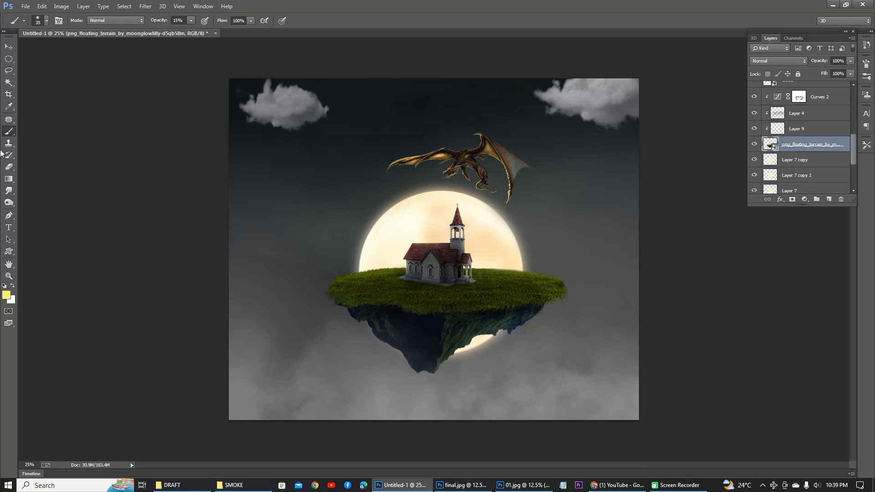
pyautogui.click(8, 201)
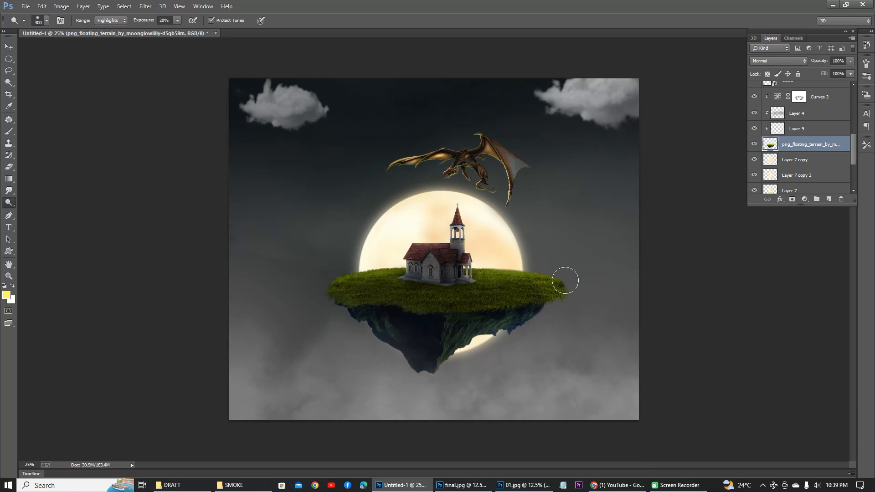
# Step: Examine the light on the island, church and dragon at several zoom levels
pyautogui.keyDown('ctrl'); pyautogui.click(414, 217); pyautogui.keyUp('ctrl')
pyautogui.keyDown('alt'); pyautogui.click(430, 197); pyautogui.keyUp('alt')
pyautogui.keyDown('alt'); pyautogui.click(433, 197); pyautogui.keyUp('alt')
pyautogui.keyDown('alt'); pyautogui.click(456, 212); pyautogui.keyUp('alt')
pyautogui.keyDown('ctrl'); pyautogui.click(457, 212); pyautogui.keyUp('ctrl')
pyautogui.keyDown('ctrl'); pyautogui.click(456, 212); pyautogui.keyUp('ctrl')
pyautogui.keyDown('ctrl'); pyautogui.click(456, 212); pyautogui.keyUp('ctrl')
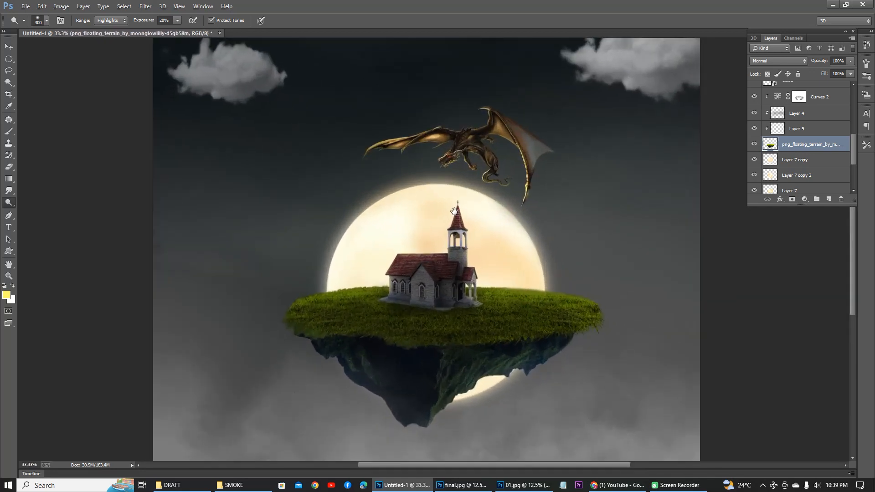
pyautogui.keyDown('alt'); pyautogui.click(455, 213); pyautogui.keyUp('alt')
pyautogui.keyDown('alt'); pyautogui.click(437, 255); pyautogui.keyUp('alt')
pyautogui.keyDown('alt'); pyautogui.click(434, 261); pyautogui.keyUp('alt')
pyautogui.keyDown('ctrl'); pyautogui.click(434, 261); pyautogui.keyUp('ctrl')
pyautogui.keyDown('ctrl'); pyautogui.click(511, 231); pyautogui.keyUp('ctrl')
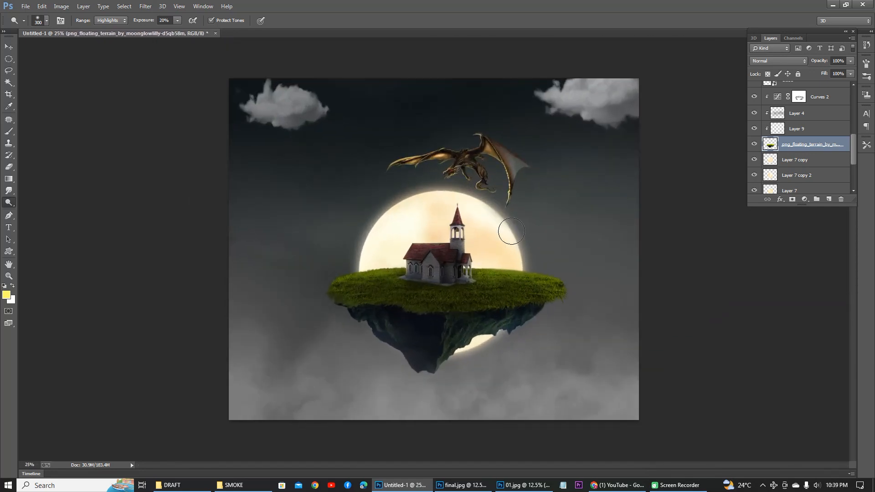
# Step: Duplicate the upper-left cloud below the original, shrink the copy and move it toward the moon
pyautogui.press('v')
pyautogui.moveTo(319, 120); pyautogui.dragTo(307, 212)
pyautogui.moveTo(346, 135); pyautogui.dragTo(319, 161)
pyautogui.press('Return')
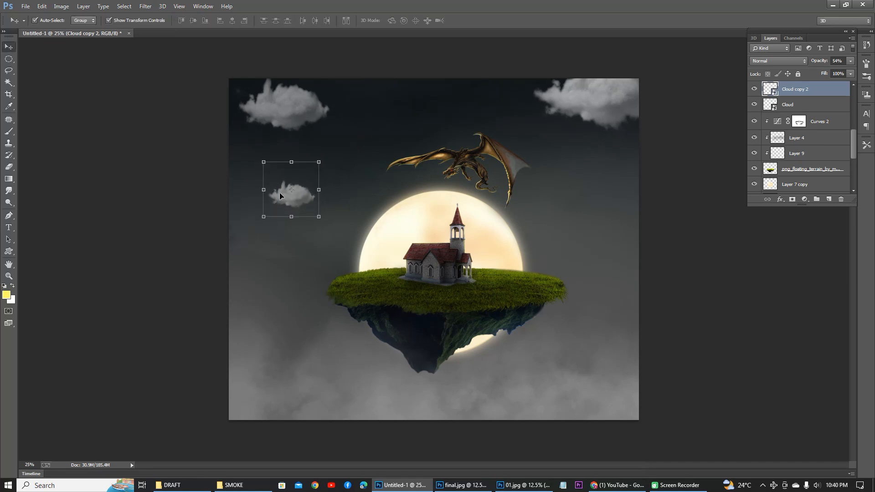
pyautogui.moveTo(278, 193); pyautogui.dragTo(298, 202)
# Step: Apply a Gaussian Blur to the small cloud copy and move it to the moon's right edge above the island
pyautogui.click(145, 6)
pyautogui.moveTo(184, 114)
pyautogui.click(293, 179)
pyautogui.moveTo(668, 246); pyautogui.dragTo(627, 243)
pyautogui.press('Return')
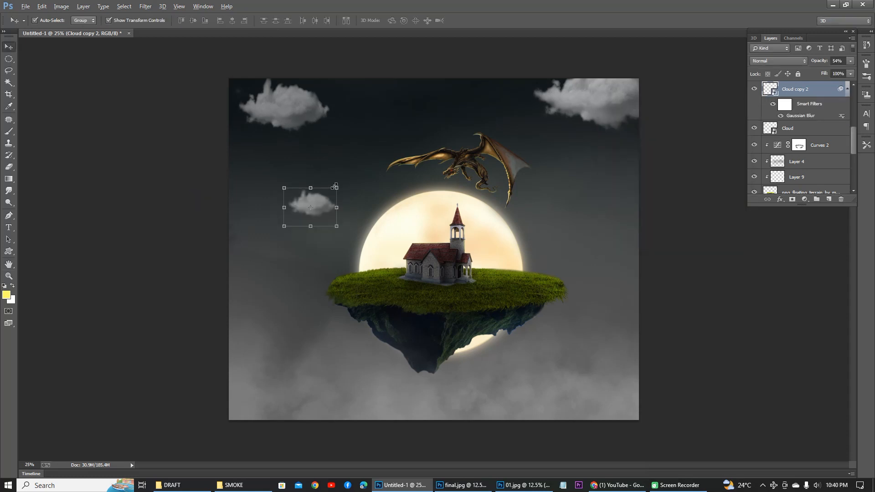
pyautogui.click(335, 187)
pyautogui.press('Return')
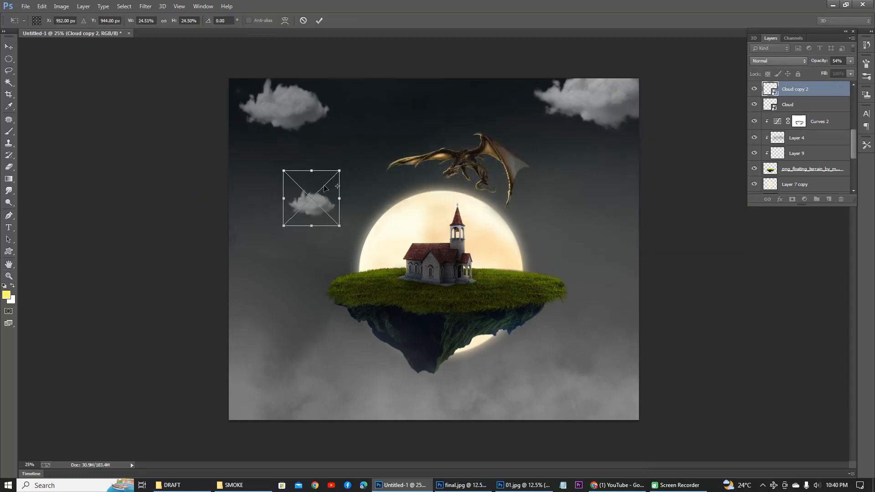
pyautogui.press('Return')
pyautogui.moveTo(304, 202); pyautogui.dragTo(532, 237)
# Step: Duplicate the upper-right cloud to the lower-left of the image and flip the copy horizontally
pyautogui.moveTo(577, 104)
pyautogui.mouseDown()
pyautogui.moveTo(208, 296)
pyautogui.moveTo(243, 288)
pyautogui.moveTo(203, 341)
pyautogui.moveTo(258, 335)
pyautogui.moveTo(272, 307)
pyautogui.moveTo(258, 321)
pyautogui.moveTo(275, 316)
pyautogui.moveTo(240, 346)
pyautogui.moveTo(272, 370)
pyautogui.mouseUp()
pyautogui.hotkey('ctrl', 't')
pyautogui.rightClick(315, 313)
pyautogui.click(342, 438)
pyautogui.press('Return')
# Step: Rasterize the lower-left cloud copy and fade it softly with a 700 px eraser at 30% opacity
pyautogui.press('e')
pyautogui.click(249, 315)
pyautogui.click(433, 186)
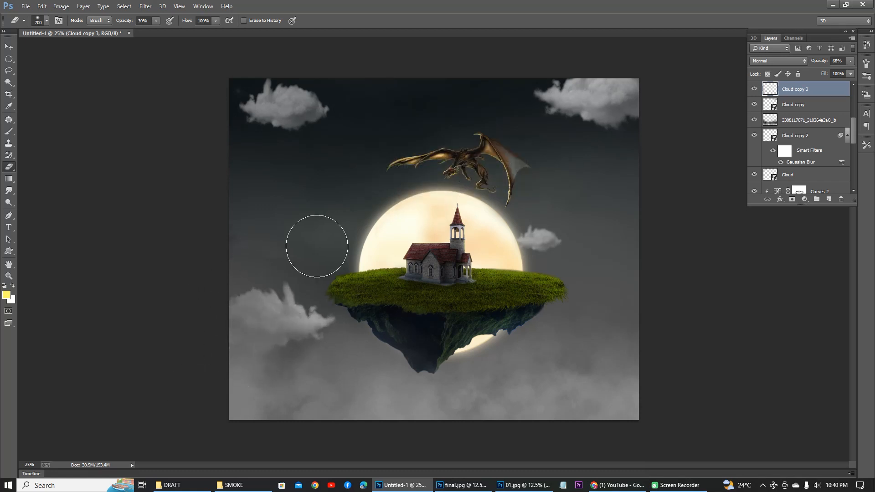
pyautogui.moveTo(298, 281); pyautogui.dragTo(301, 360)
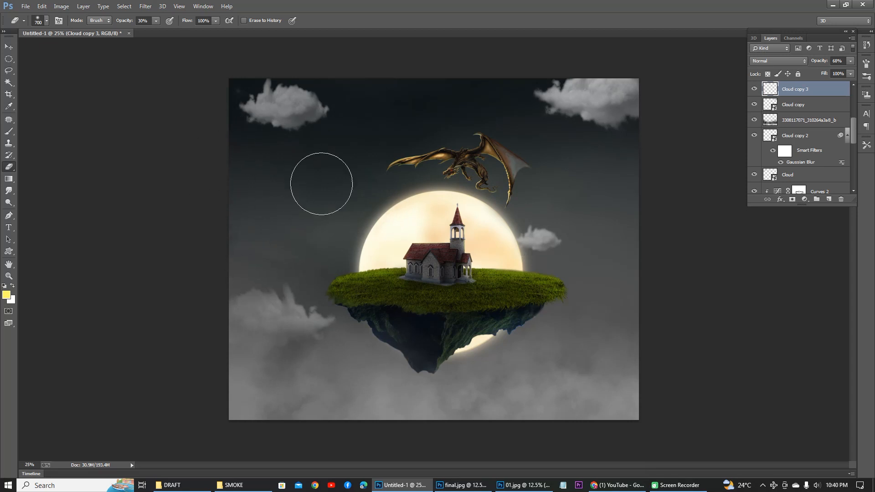
# Step: Rasterize the small blurred cloud at the moon's right edge and enlarge it toward the right side of the image
pyautogui.press('v')
pyautogui.click(538, 246)
pyautogui.hotkey('ctrl', 't')
pyautogui.press('Return')
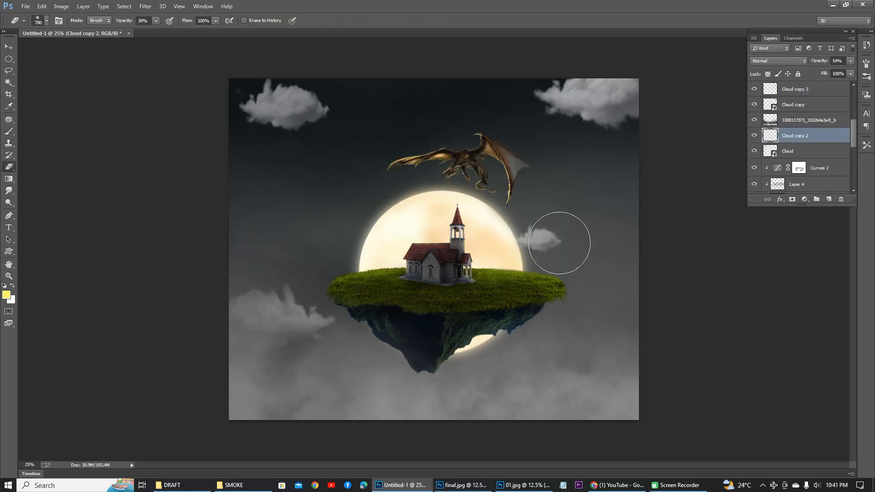
pyautogui.moveTo(562, 224); pyautogui.dragTo(588, 234)
pyautogui.press('Return')
pyautogui.press('e')
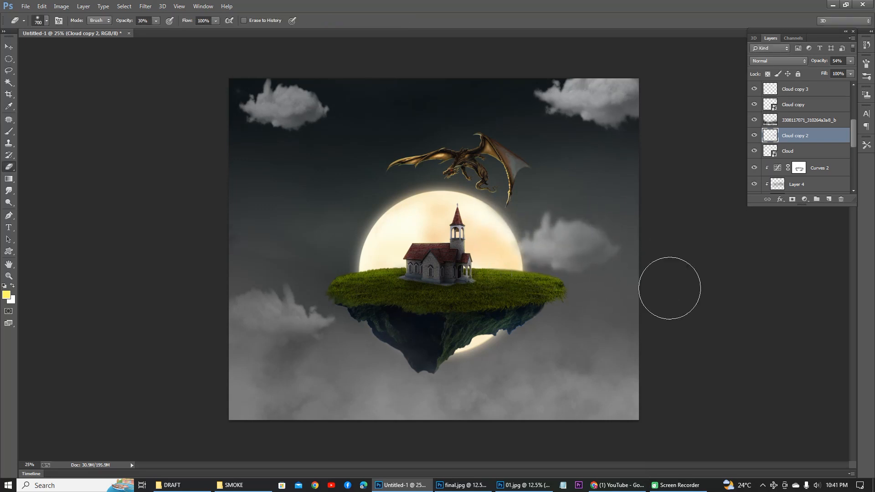
# Step: Move the upper-right cloud partly past the top edge, and enlarge the upper-left cloud to fill its corner
pyautogui.press('v')
pyautogui.moveTo(598, 100)
pyautogui.mouseDown()
pyautogui.moveTo(454, 81)
pyautogui.moveTo(605, 56)
pyautogui.moveTo(567, 65)
pyautogui.moveTo(562, 79)
pyautogui.mouseUp()
pyautogui.moveTo(274, 111); pyautogui.dragTo(220, 114)
pyautogui.hotkey('ctrl', 't')
pyautogui.moveTo(283, 152); pyautogui.dragTo(385, 210)
pyautogui.moveTo(329, 138); pyautogui.dragTo(321, 125)
pyautogui.press('Return')
# Step: Select the Background layer and examine the whole composite at several zoom levels
pyautogui.moveTo(825, 70); pyautogui.dragTo(828, 72)
pyautogui.click(824, 102)
pyautogui.click(313, 248)
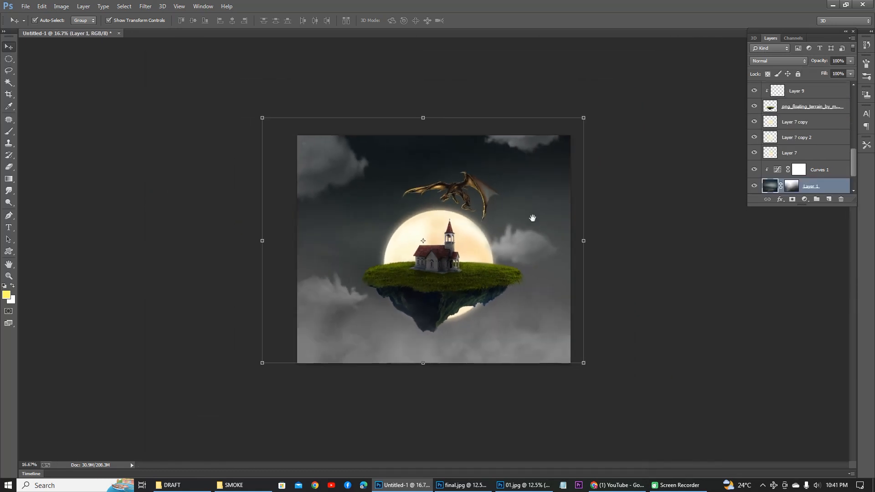
pyautogui.rightClick(567, 182)
pyautogui.click(597, 217)
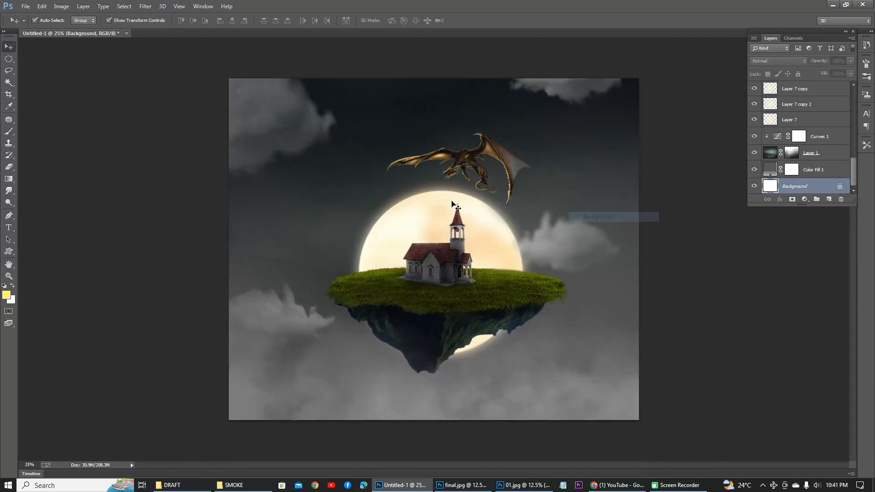
pyautogui.hotkey('ctrl', '+')
pyautogui.hotkey('ctrl', '-')
pyautogui.hotkey('ctrl', '+')
pyautogui.hotkey('ctrl', '+')
pyautogui.hotkey('ctrl', '+')
pyautogui.hotkey('ctrl', '-')
pyautogui.hotkey('ctrl', '-')
pyautogui.hotkey('ctrl', '-')
# Step: Switch to File Explorer and open the TREE folder inside the my png stock collection
pyautogui.click(833, 5)
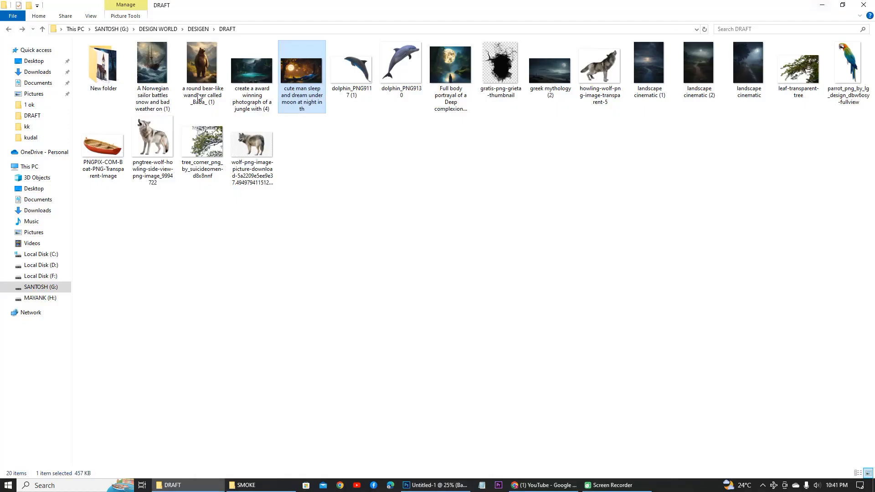
pyautogui.hotkey('alt', 'Left')
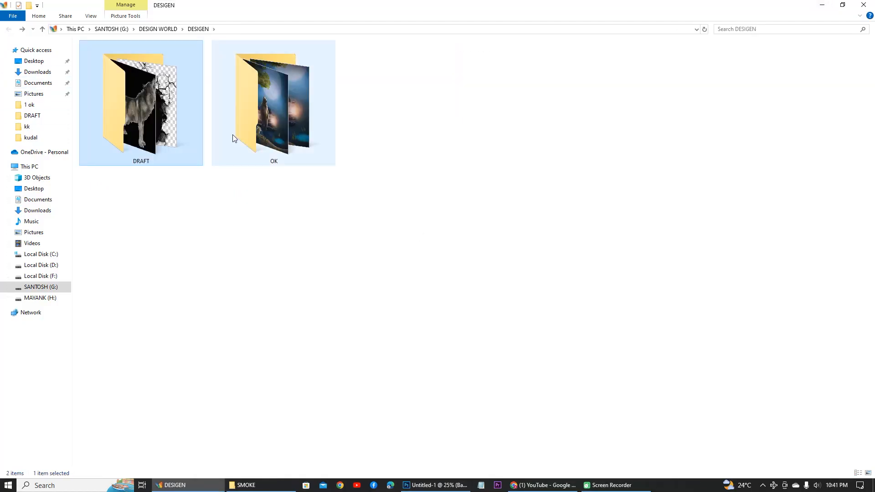
pyautogui.click(243, 485)
pyautogui.hotkey('alt', 'Left')
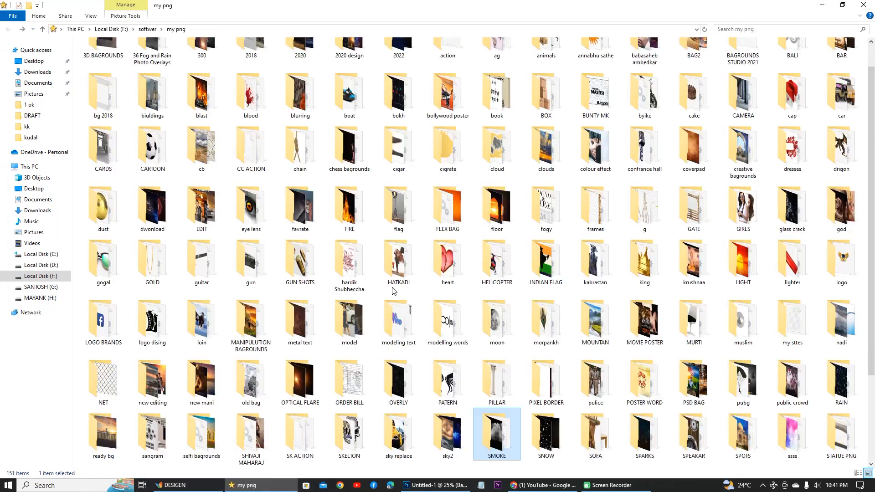
pyautogui.scroll(-3, 350, 319)
pyautogui.click(655, 397)
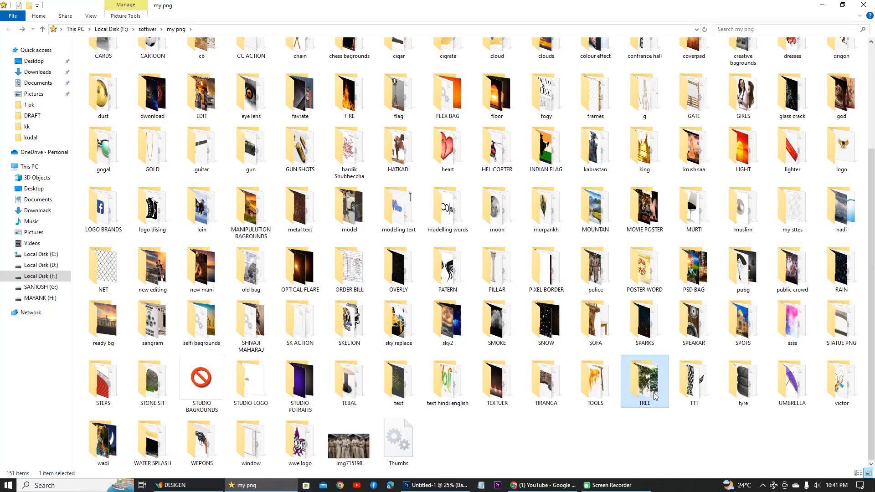
pyautogui.doubleClick(654, 396)
# Step: Bring a green tree image from the folder into the Photoshop composite and place its layer directly above Cloud copy 2
pyautogui.click(99, 68)
pyautogui.moveTo(99, 69); pyautogui.dragTo(338, 1)
pyautogui.moveTo(457, 43); pyautogui.dragTo(173, 72)
pyautogui.moveTo(127, 159); pyautogui.dragTo(384, 231)
pyautogui.click(339, 71)
pyautogui.moveTo(816, 189); pyautogui.dragTo(806, 96)
pyautogui.moveTo(853, 161); pyautogui.dragTo(854, 149)
pyautogui.moveTo(824, 144); pyautogui.dragTo(822, 85)
# Step: Scale the tree to about 58% and position it on the grass to the left of the church
pyautogui.moveTo(379, 233); pyautogui.dragTo(420, 187)
pyautogui.moveTo(472, 162); pyautogui.dragTo(428, 198)
pyautogui.moveTo(376, 224); pyautogui.dragTo(386, 239)
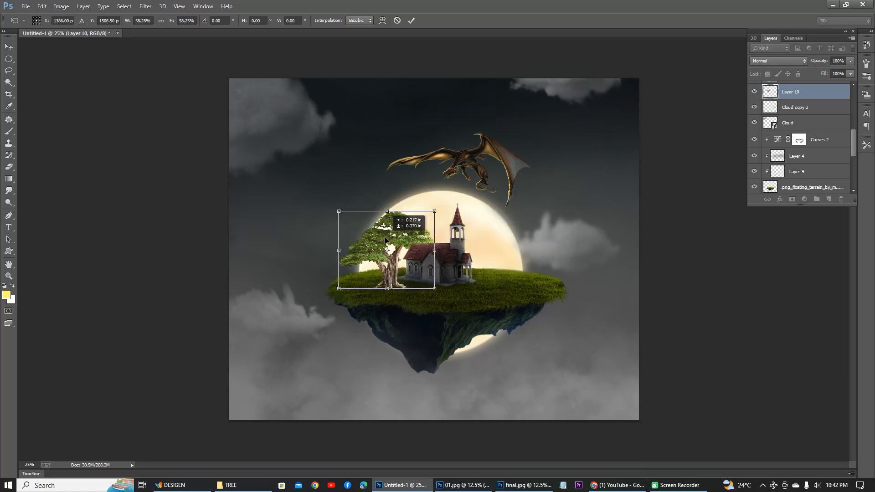
pyautogui.press('Return')
pyautogui.hotkey('ctrl', '+')
pyautogui.moveTo(340, 210); pyautogui.dragTo(319, 212)
pyautogui.hotkey('ctrl', 't')
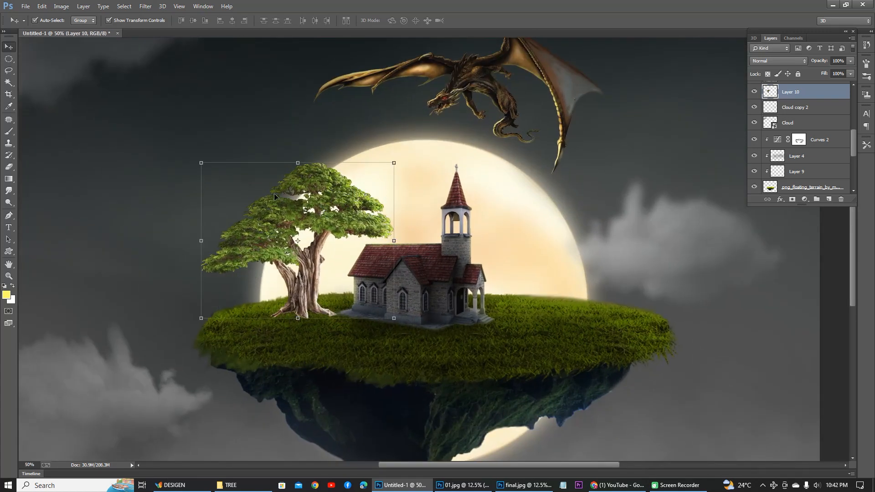
# Step: Select the lower trunk with a rectangular marquee, stretch it downward to about 133% height, and deselect
pyautogui.rightClick(9, 58)
pyautogui.click(43, 58)
pyautogui.moveTo(261, 282)
pyautogui.mouseDown()
pyautogui.moveTo(329, 320)
pyautogui.moveTo(346, 350)
pyautogui.mouseUp()
pyautogui.rightClick(313, 307)
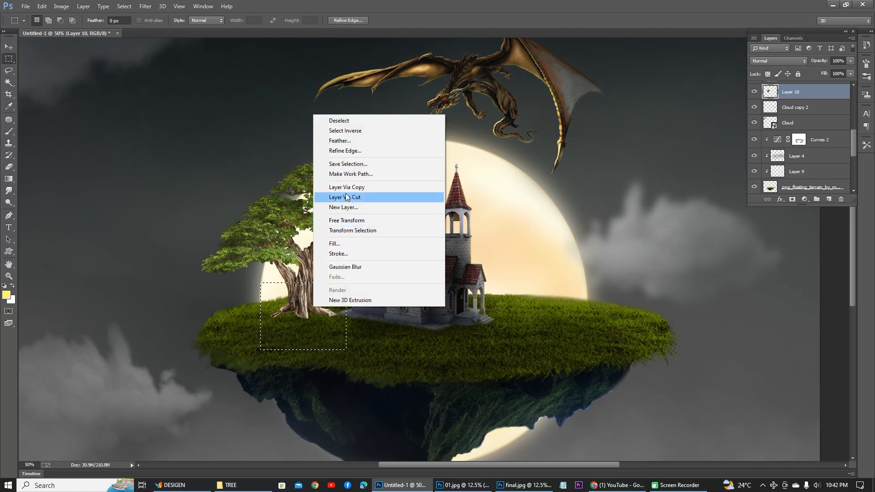
pyautogui.press('Escape')
pyautogui.hotkey('ctrl', 't')
pyautogui.rightClick(292, 309)
pyautogui.click(291, 305)
pyautogui.moveTo(305, 353); pyautogui.dragTo(301, 372)
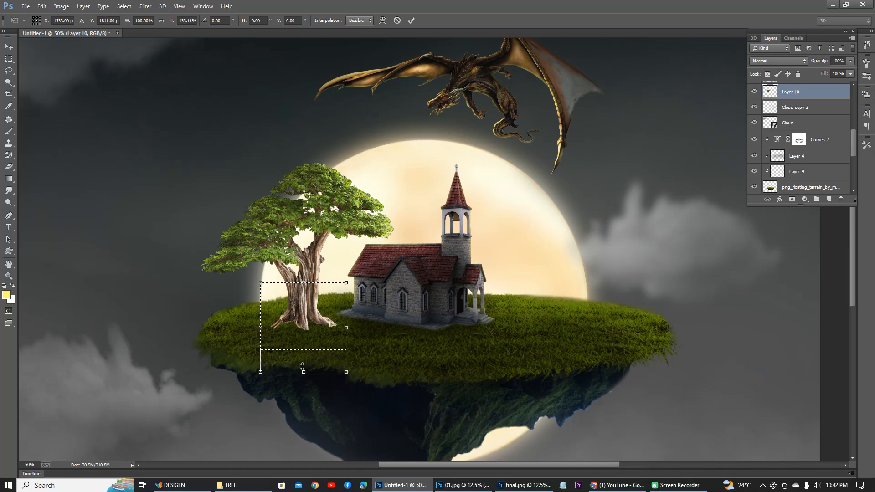
pyautogui.press('Return')
pyautogui.hotkey('ctrl', 'd')
pyautogui.hotkey('ctrl', '-')
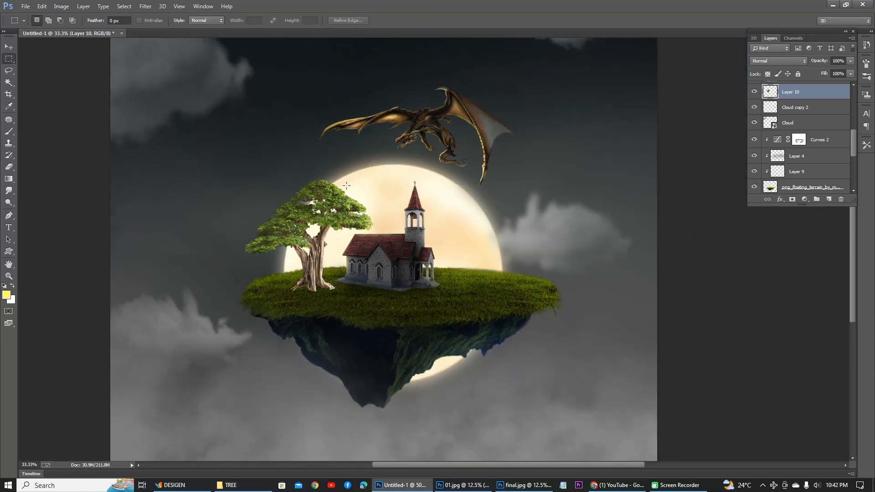
# Step: Mirror the tree horizontally, rotate it about 1°, and set it on the grass against the church's left side
pyautogui.press('v')
pyautogui.moveTo(328, 215); pyautogui.dragTo(519, 212)
pyautogui.rightClick(516, 209)
pyautogui.click(537, 345)
pyautogui.moveTo(497, 244); pyautogui.dragTo(312, 250)
pyautogui.moveTo(389, 169); pyautogui.dragTo(388, 168)
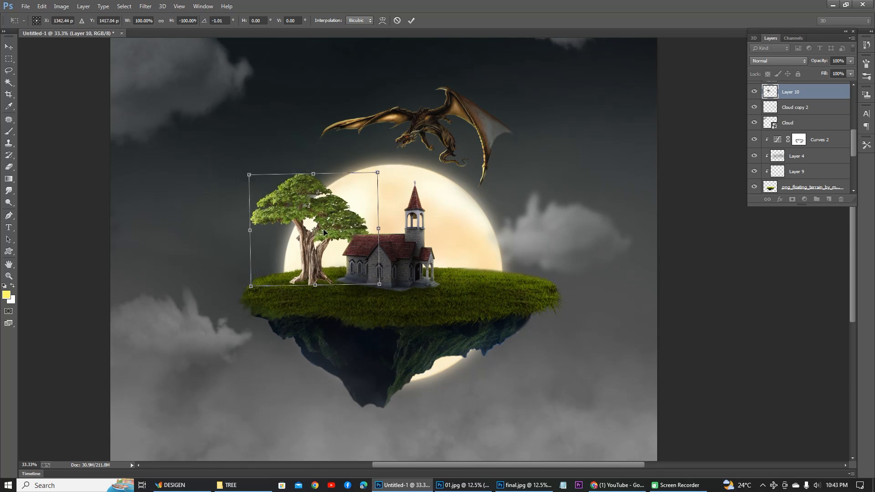
pyautogui.press('Return')
pyautogui.scroll(1, 309, 235)
pyautogui.moveTo(306, 255)
pyautogui.mouseDown()
pyautogui.moveTo(316, 256)
pyautogui.moveTo(300, 261)
pyautogui.mouseUp()
# Step: Blend the tree's roots into the grass with a 25 px eraser at 30% opacity
pyautogui.press('e')
pyautogui.scroll(2, 296, 332)
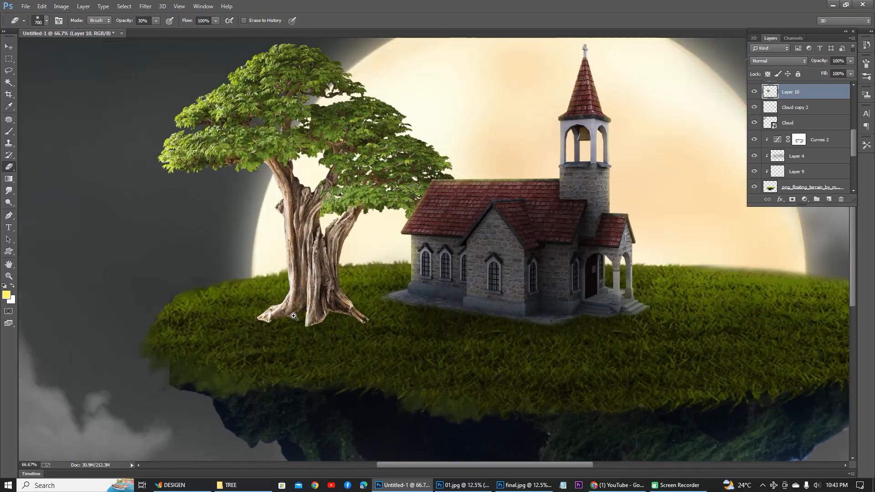
pyautogui.press('[')
pyautogui.press('[')
pyautogui.press('[')
pyautogui.press('[')
pyautogui.press('[')
pyautogui.press('[')
pyautogui.press('[')
pyautogui.press('[')
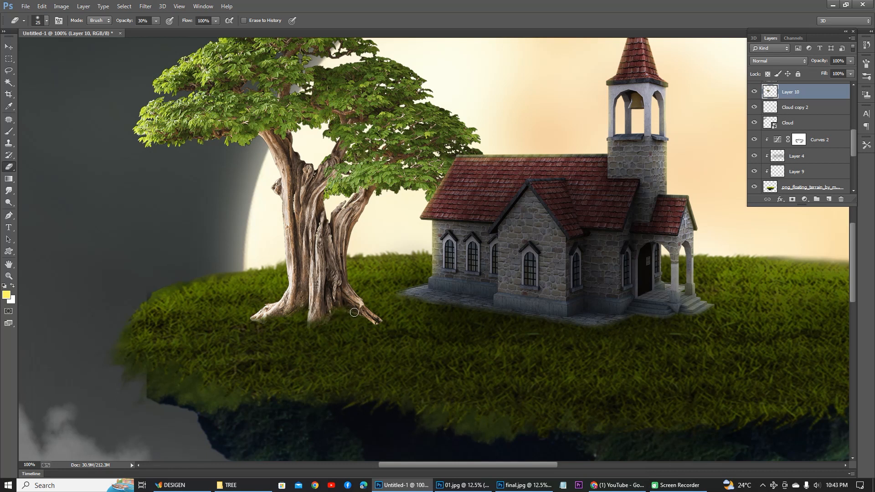
pyautogui.scroll(-2, 336, 309)
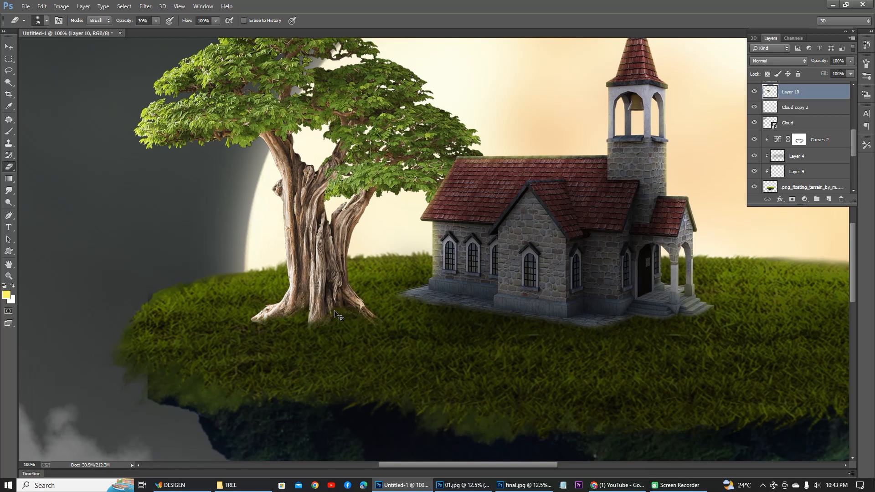
# Step: Add a layer above the tree and paint a soft black shadow around its roots with an 80 px brush at 15% opacity
pyautogui.press('b')
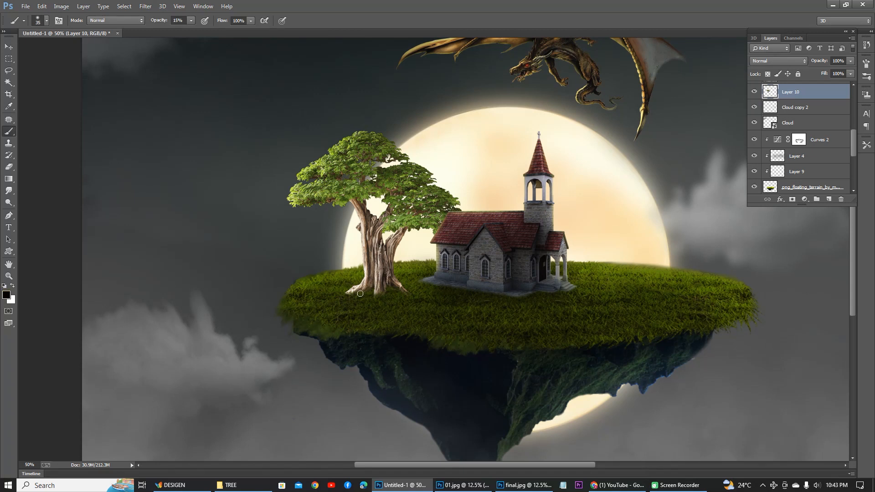
pyautogui.click(828, 199)
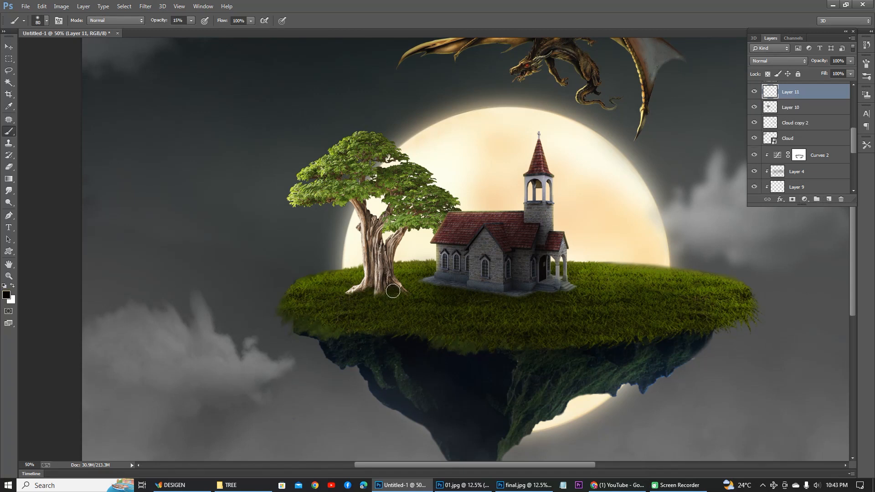
pyautogui.hotkey('ctrl', '-')
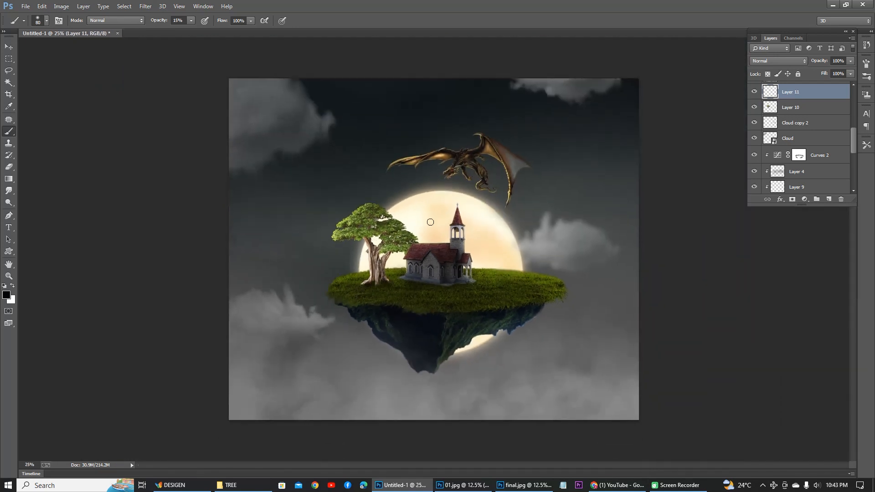
# Step: Darken the tree with a Curves adjustment clipped to its layer, lowering the white end of the curve
pyautogui.keyDown('ctrl'); pyautogui.click(396, 211); pyautogui.keyUp('ctrl')
pyautogui.press('v')
pyautogui.click(359, 220)
pyautogui.click(804, 199)
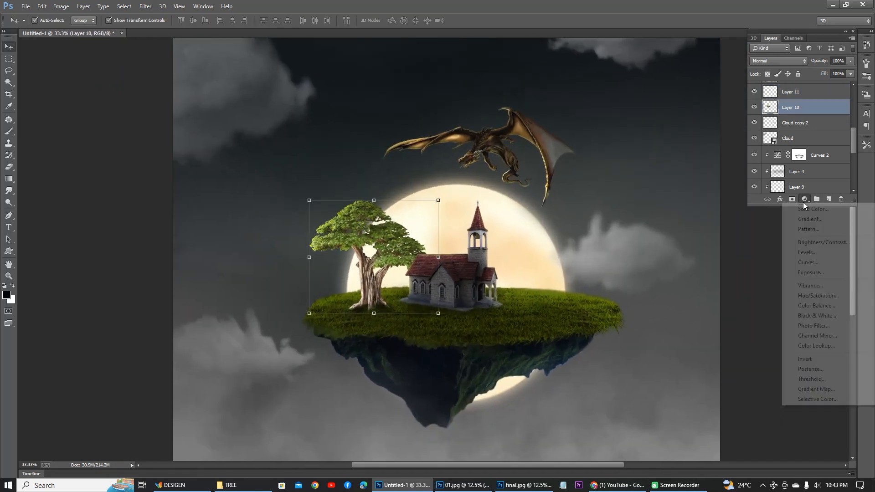
pyautogui.click(809, 263)
pyautogui.click(773, 381)
pyautogui.moveTo(828, 275); pyautogui.dragTo(827, 297)
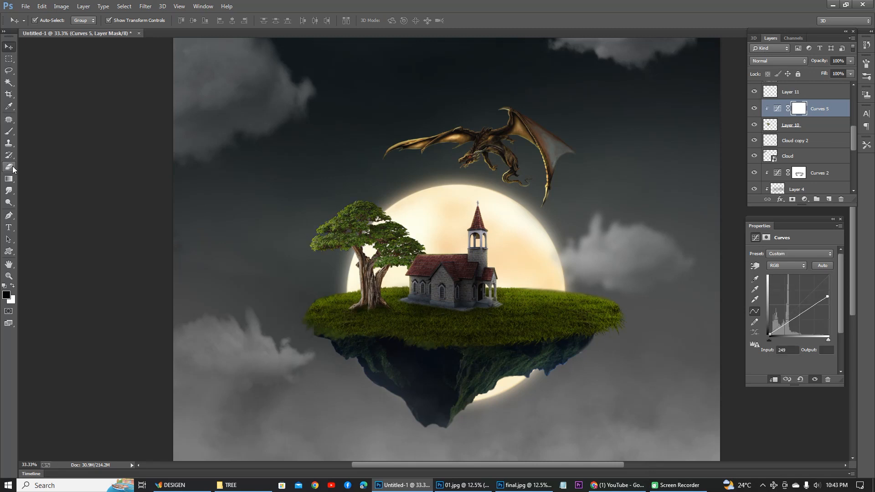
# Step: Mask the tree's Curves adjustment with a black-to-transparent gradient on the crown's moon-facing side
pyautogui.click(8, 178)
pyautogui.moveTo(395, 209); pyautogui.dragTo(358, 213)
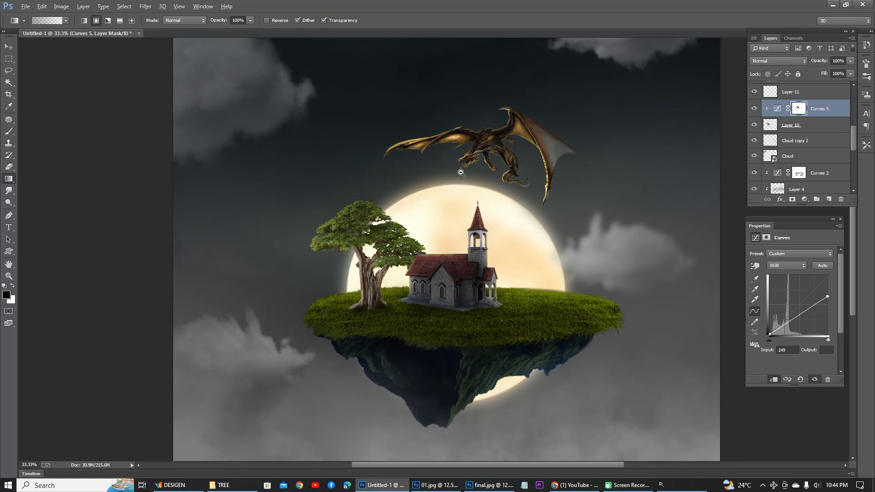
pyautogui.scroll(-3, 454, 235)
pyautogui.scroll(2, 469, 192)
# Step: Select the dragon layer with its two clipped layers, scale them to about 83%, and move the dragon closer above the moon
pyautogui.press('v')
pyautogui.click(478, 171)
pyautogui.moveTo(536, 143); pyautogui.dragTo(530, 146)
pyautogui.press('Escape')
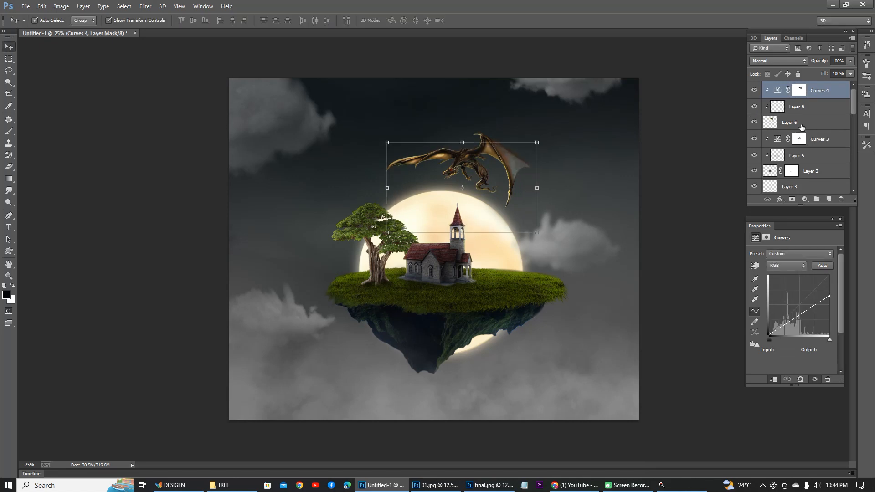
pyautogui.click(802, 128)
pyautogui.keyDown('shift'); pyautogui.click(820, 90); pyautogui.keyUp('shift')
pyautogui.hotkey('ctrl', 't')
pyautogui.moveTo(545, 128); pyautogui.dragTo(508, 171)
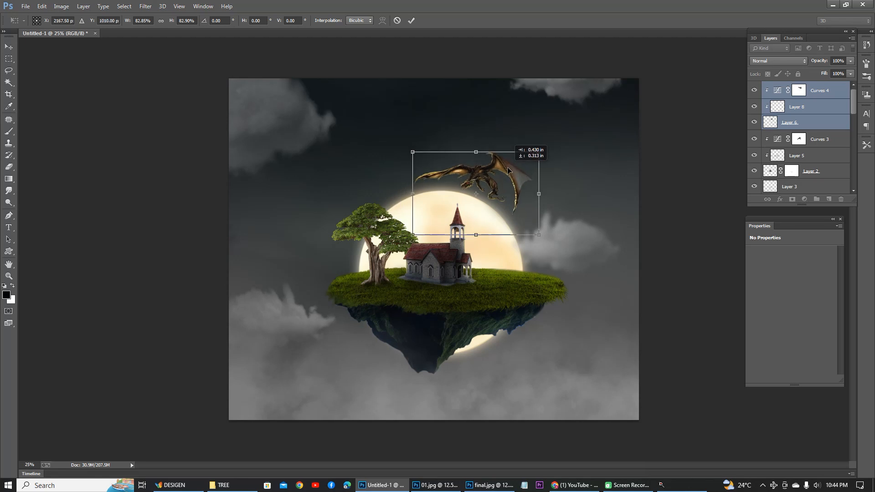
pyautogui.press('Return')
# Step: Examine the resized dragon against the moon and church at several zoom levels
pyautogui.keyDown('ctrl'); pyautogui.click(505, 193); pyautogui.keyUp('ctrl')
pyautogui.keyDown('ctrl'); pyautogui.click(504, 194); pyautogui.keyUp('ctrl')
pyautogui.keyDown('ctrl'); pyautogui.click(504, 194); pyautogui.keyUp('ctrl')
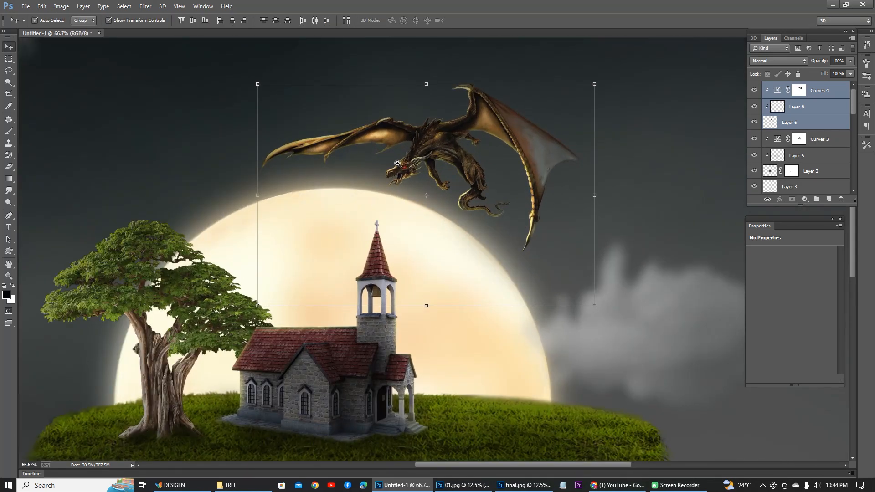
pyautogui.keyDown('ctrl'); pyautogui.click(397, 163); pyautogui.keyUp('ctrl')
pyautogui.hotkey('ctrl', '-')
pyautogui.hotkey('ctrl', '-')
pyautogui.hotkey('ctrl', '-')
pyautogui.hotkey('ctrl', '+')
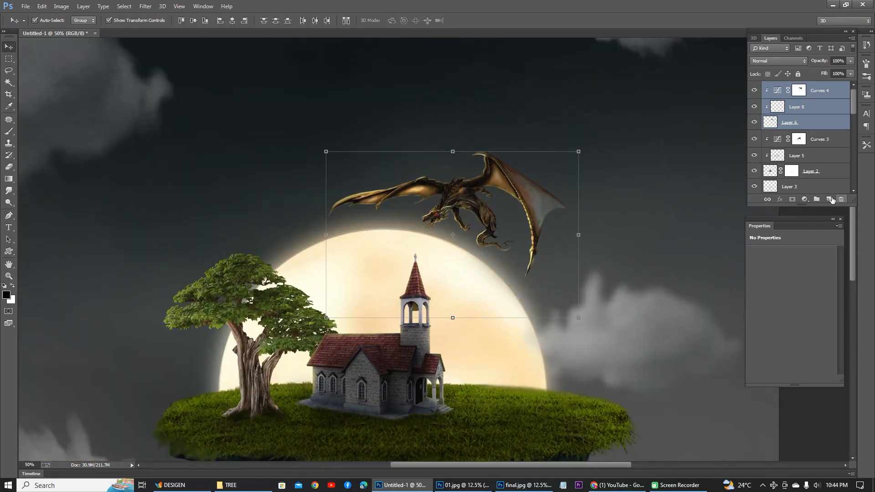
# Step: Add an empty layer above the dragon's layers, and undo and redo the recent changes to compare the dragon's size
pyautogui.click(830, 199)
pyautogui.hotkey('ctrl', 'z')
pyautogui.keyDown('alt'); pyautogui.click(517, 174); pyautogui.keyUp('alt')
pyautogui.keyDown('alt'); pyautogui.click(517, 173); pyautogui.keyUp('alt')
pyautogui.click(428, 233)
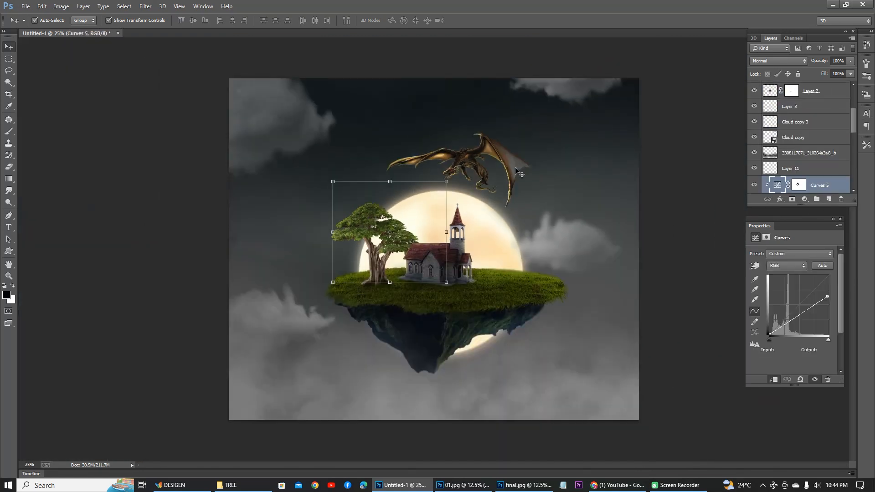
pyautogui.hotkey('ctrl', 'z')
pyautogui.keyDown('ctrl'); pyautogui.click(581, 155); pyautogui.keyUp('ctrl')
pyautogui.keyDown('ctrl'); pyautogui.click(581, 155); pyautogui.keyUp('ctrl')
# Step: On the clipped Layer 8, paint a fine white rim light at 15% opacity along the dragon's left wing near its hooked claw
pyautogui.click(433, 182)
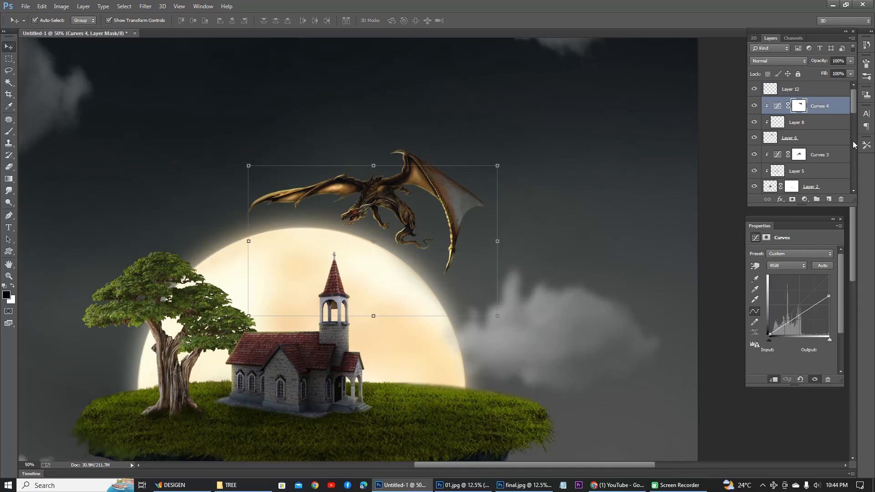
pyautogui.click(797, 123)
pyautogui.press('b')
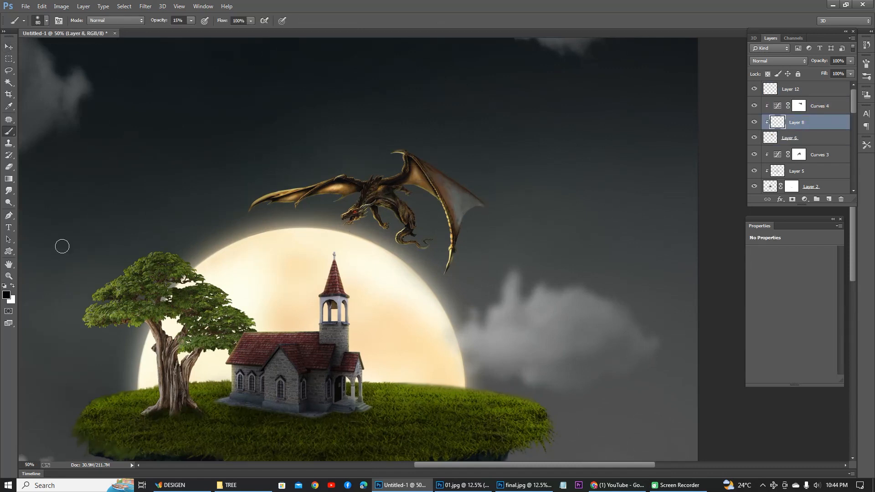
pyautogui.press('x')
pyautogui.scroll(5, 396, 263)
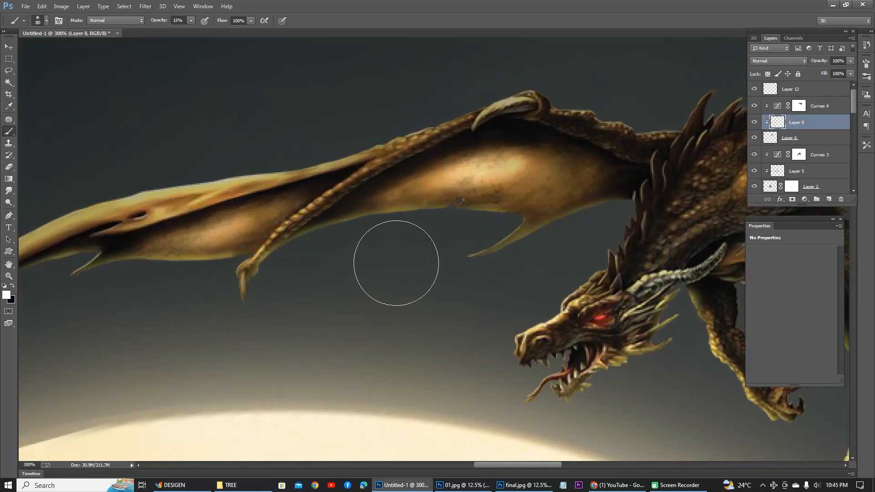
pyautogui.press('[')
pyautogui.press('[')
pyautogui.press('[')
pyautogui.press('[')
pyautogui.press('[')
pyautogui.press('[')
pyautogui.press('[')
pyautogui.press('[')
pyautogui.press('[')
pyautogui.moveTo(280, 257)
pyautogui.mouseDown()
pyautogui.moveTo(322, 229)
pyautogui.moveTo(278, 254)
pyautogui.moveTo(354, 222)
pyautogui.moveTo(272, 255)
pyautogui.moveTo(380, 219)
pyautogui.moveTo(316, 233)
pyautogui.moveTo(302, 238)
pyautogui.moveTo(394, 219)
pyautogui.moveTo(344, 225)
pyautogui.moveTo(430, 210)
pyautogui.moveTo(354, 229)
pyautogui.mouseUp()
pyautogui.moveTo(267, 259)
pyautogui.mouseDown()
pyautogui.moveTo(248, 296)
pyautogui.moveTo(251, 282)
pyautogui.mouseUp()
# Step: Raise the brush opacity to 42% and paint a white rim light along the left wing's lower edge toward the dragon's neck
pyautogui.click(191, 21)
pyautogui.moveTo(192, 30); pyautogui.dragTo(204, 30)
pyautogui.press(']')
pyautogui.press(']')
pyautogui.press(']')
pyautogui.moveTo(354, 234)
pyautogui.mouseDown()
pyautogui.moveTo(438, 219)
pyautogui.moveTo(403, 227)
pyautogui.moveTo(520, 219)
pyautogui.moveTo(497, 233)
pyautogui.moveTo(633, 199)
pyautogui.mouseUp()
pyautogui.press('[')
pyautogui.press('[')
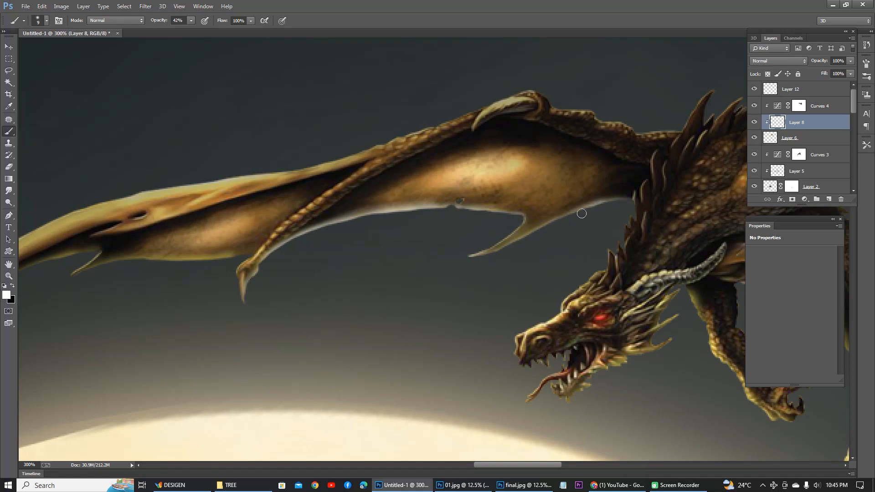
pyautogui.scroll(-5, 445, 272)
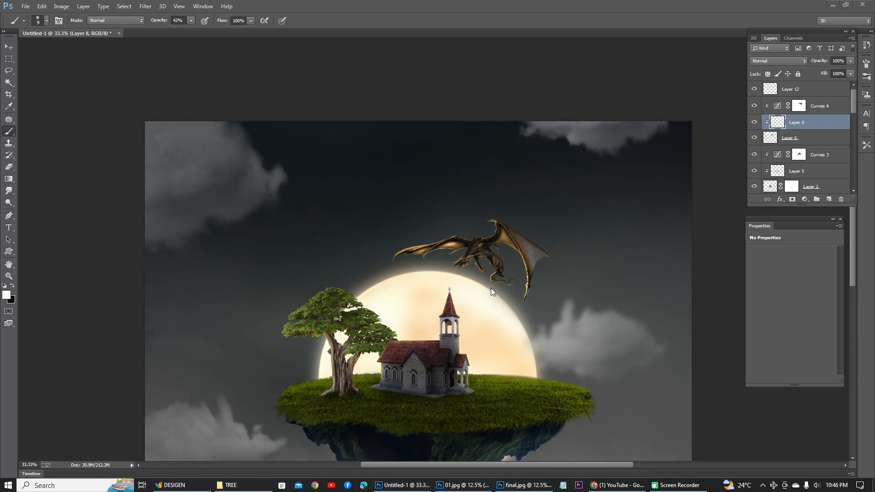
pyautogui.click(515, 201)
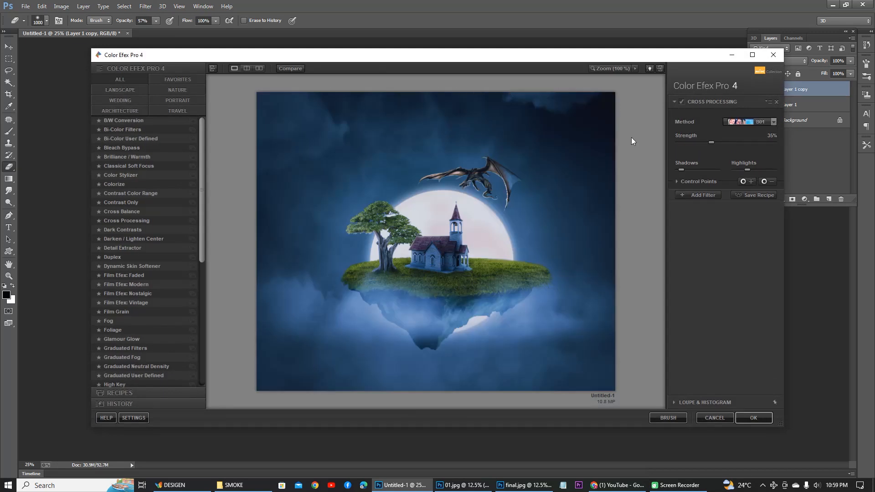
# Step: Try the Cross Processing filter with method Y06, the Duplex filter, and Cross Processing again on the merged composite
pyautogui.click(739, 122)
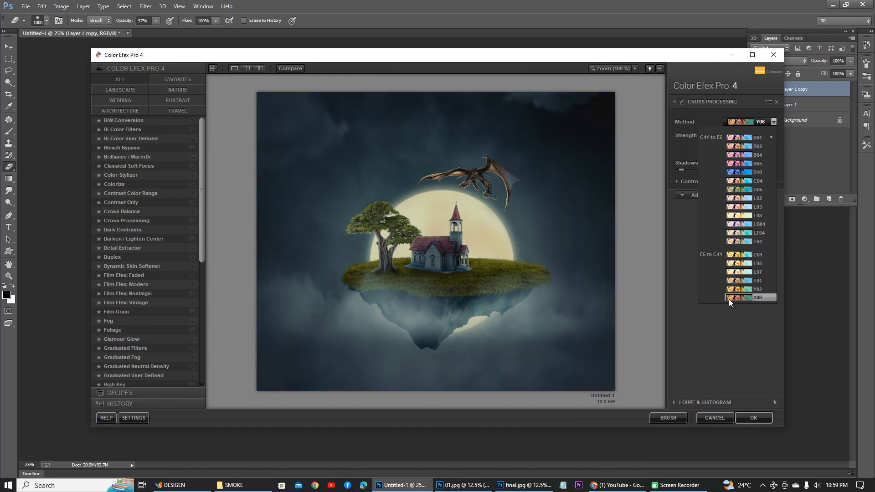
pyautogui.click(729, 298)
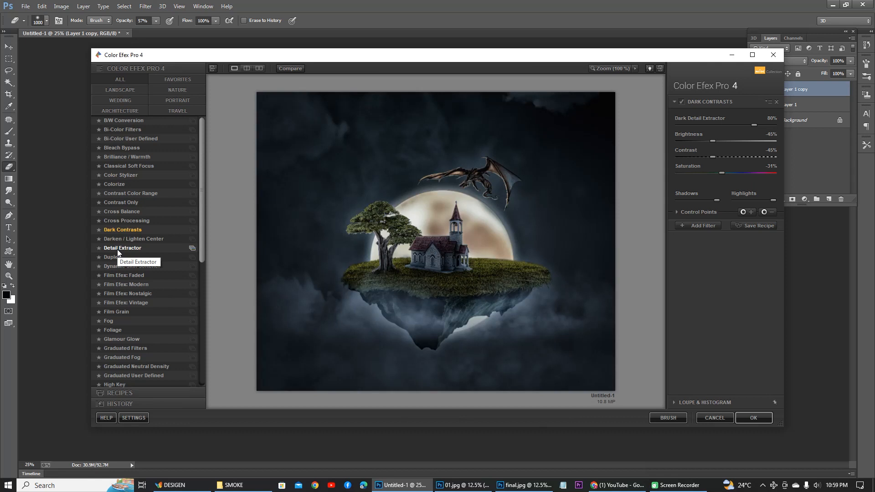
pyautogui.click(118, 257)
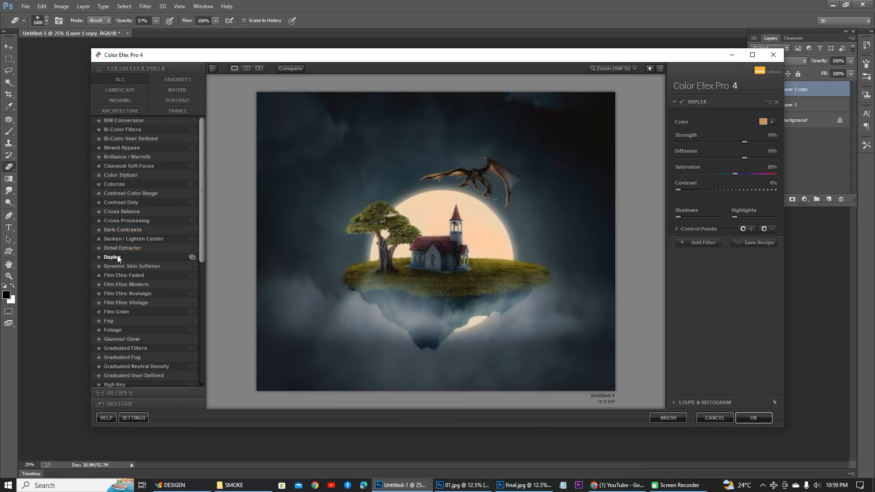
pyautogui.click(118, 222)
# Step: Choose the Cross Balance filter for the merged composite and preview its daylight and tungsten conversion methods
pyautogui.click(118, 211)
pyautogui.click(733, 123)
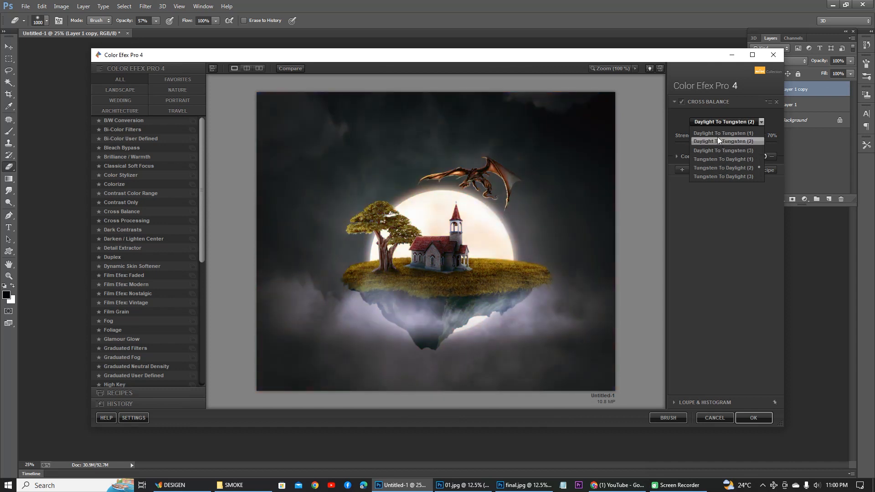
pyautogui.click(669, 125)
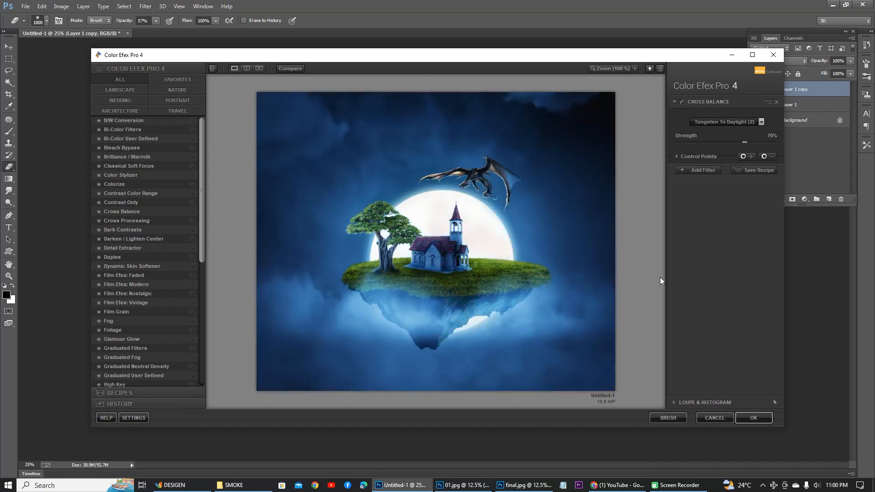
# Step: Set the Cross Balance filter's Tungsten To Daylight (2) strength to 42% and apply it to the composite
pyautogui.moveTo(724, 142); pyautogui.dragTo(718, 143)
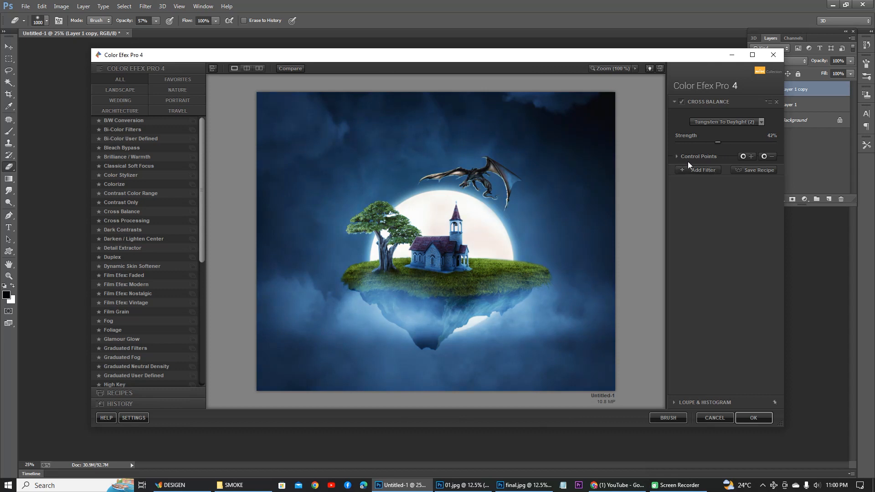
pyautogui.click(677, 156)
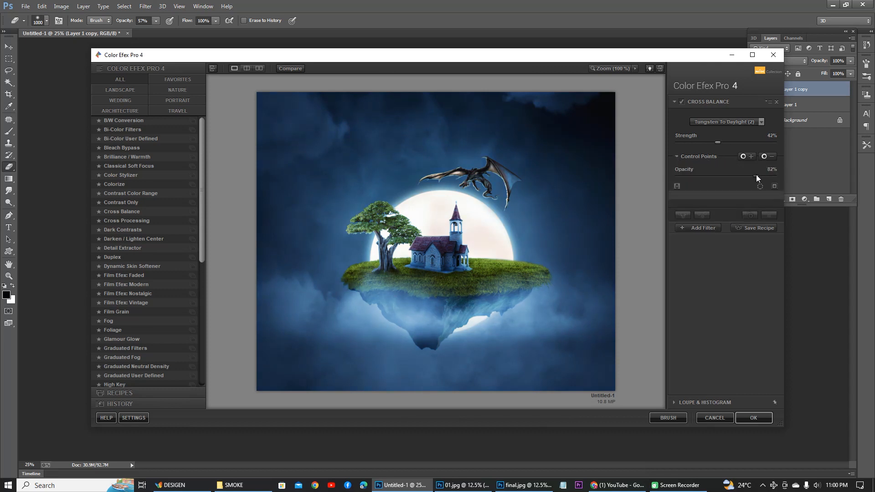
pyautogui.click(747, 418)
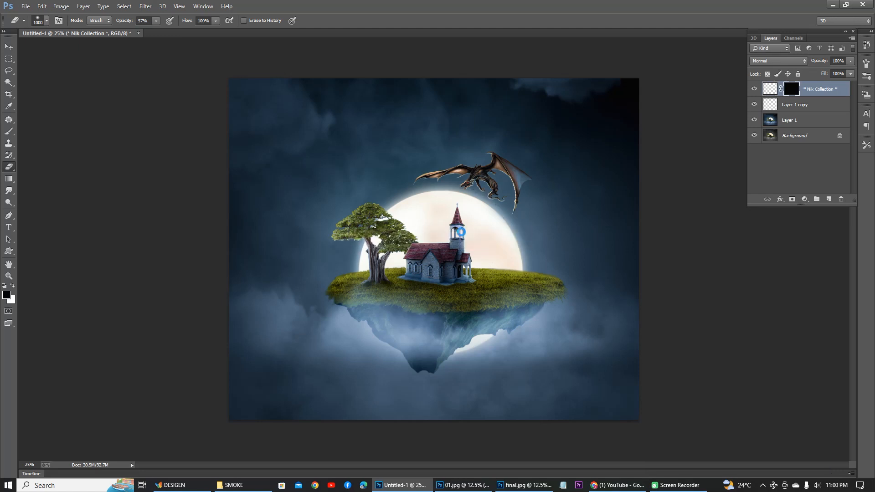
# Step: Add a Color Lookup adjustment layer above the Cross Balance layer and load the filmstock_50.3dl LUT
pyautogui.click(804, 199)
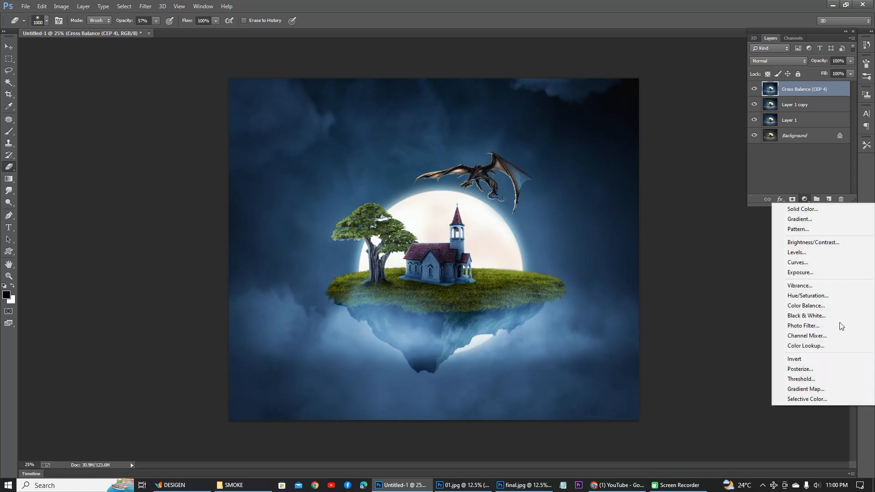
pyautogui.click(836, 346)
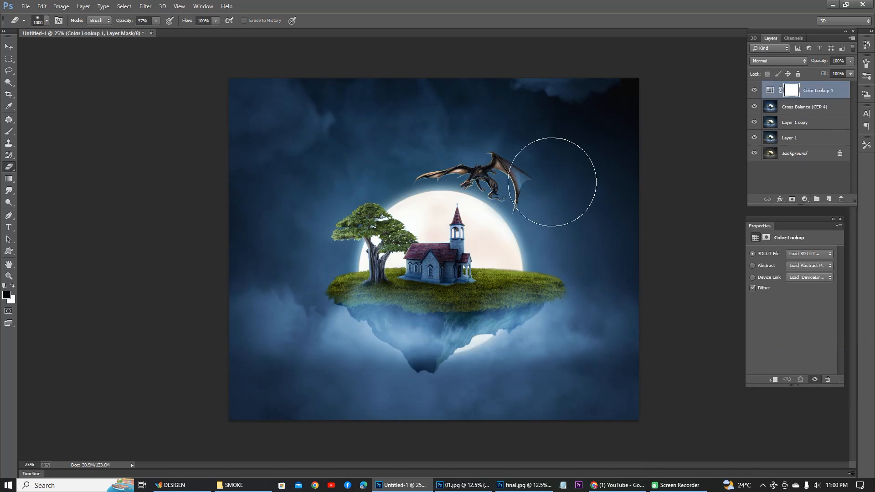
pyautogui.click(807, 254)
pyautogui.click(782, 114)
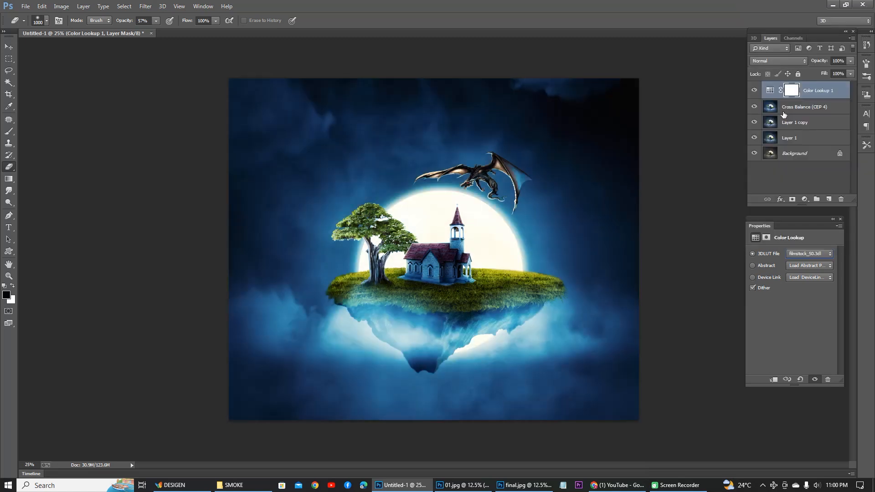
# Step: Compare the available 3D LUTs on the Color Lookup layer and choose LateSunset.3DL
pyautogui.press('Down')
pyautogui.press('Down')
pyautogui.press('Down')
pyautogui.press('Down')
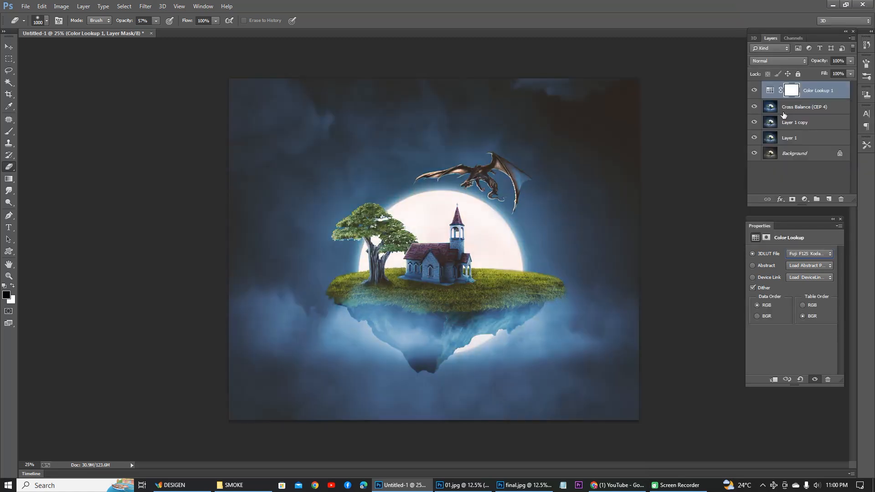
pyautogui.press('Down')
pyautogui.press('Down')
pyautogui.press('Down')
pyautogui.press('Down')
pyautogui.press('Down')
pyautogui.press('Down')
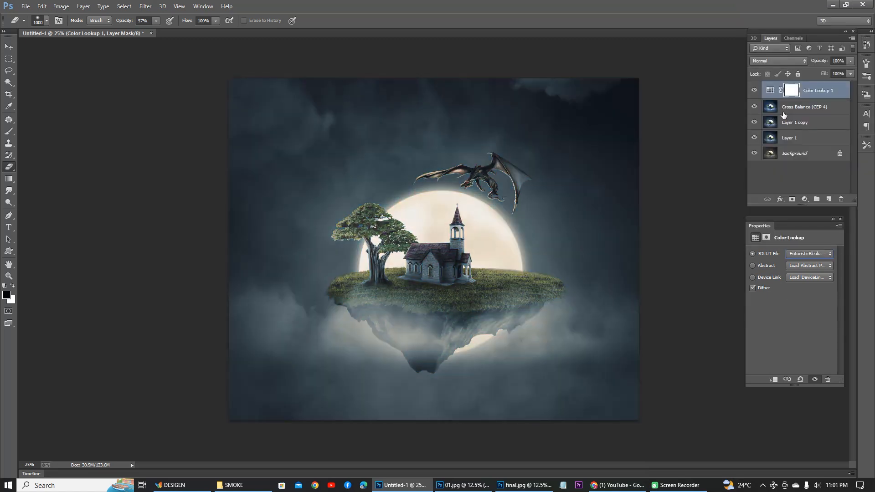
pyautogui.press('Up')
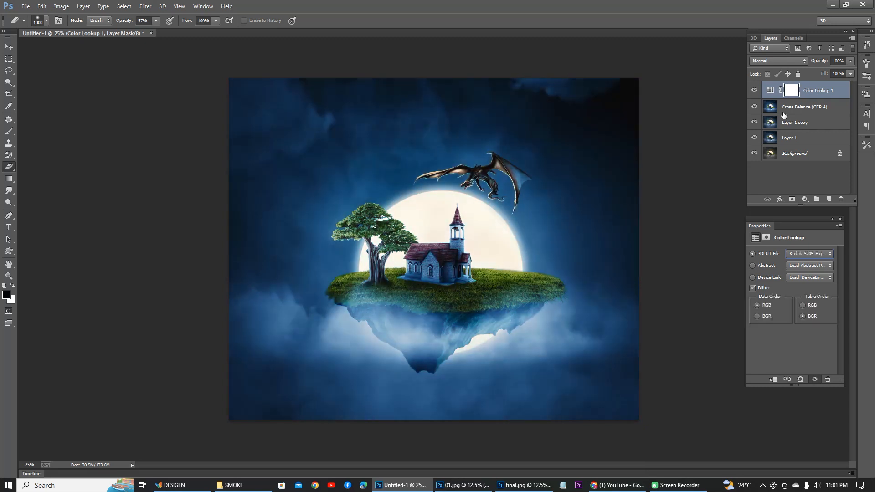
pyautogui.press('Down')
pyautogui.press('Down')
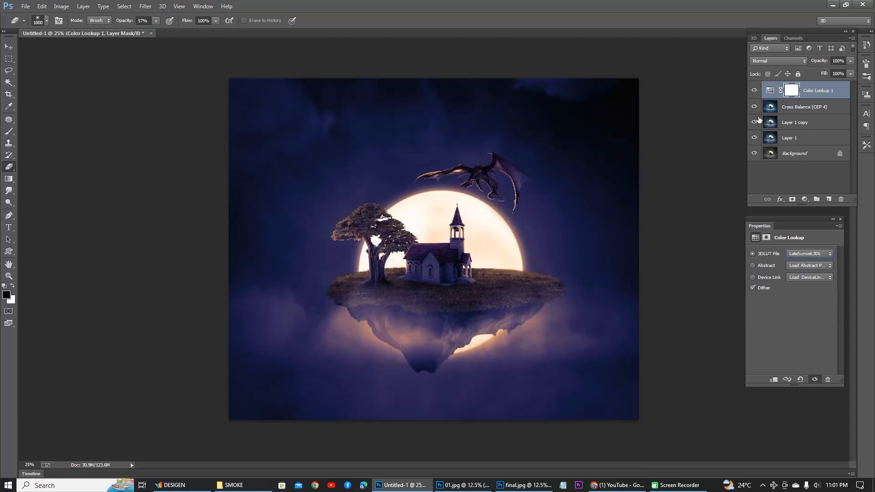
# Step: Lower the Color Lookup 1 layer's opacity to 50%
pyautogui.moveTo(831, 84)
pyautogui.mouseDown()
pyautogui.moveTo(828, 73)
pyautogui.moveTo(841, 71)
pyautogui.mouseUp()
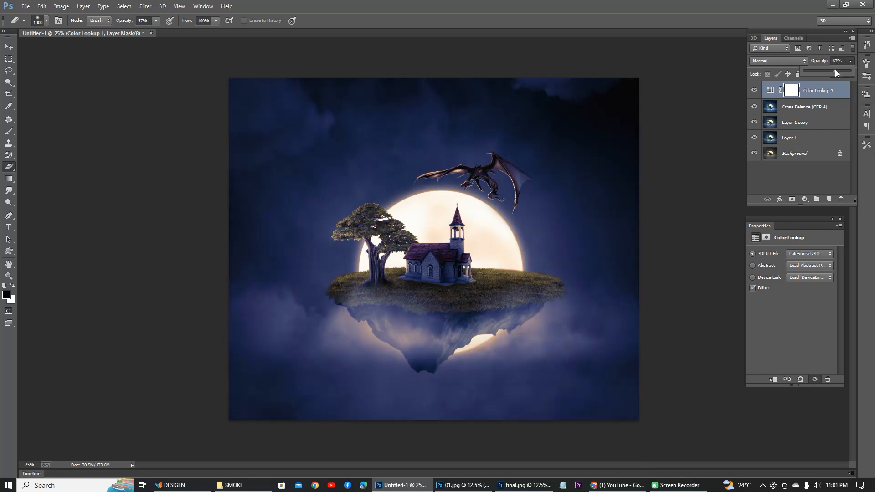
pyautogui.scroll(-1, 635, 124)
pyautogui.scroll(1, 635, 124)
pyautogui.moveTo(829, 69); pyautogui.dragTo(829, 69)
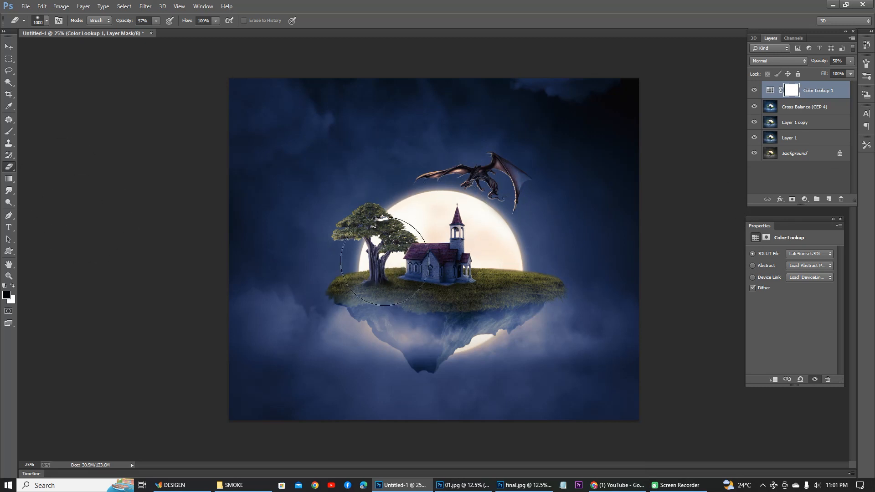
# Step: Paint black at 42% opacity on the Color Lookup mask over the tree, church, moon and dragon, and merge all visible layers
pyautogui.press('b')
pyautogui.moveTo(385, 266); pyautogui.dragTo(427, 235)
pyautogui.moveTo(488, 207)
pyautogui.mouseDown()
pyautogui.moveTo(435, 184)
pyautogui.moveTo(392, 234)
pyautogui.moveTo(444, 219)
pyautogui.moveTo(524, 253)
pyautogui.moveTo(416, 253)
pyautogui.mouseUp()
pyautogui.hotkey('ctrl', '-')
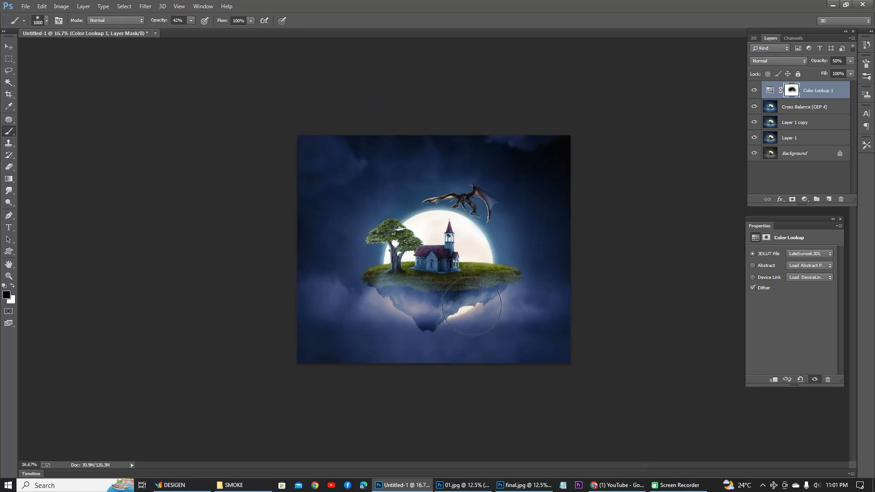
pyautogui.hotkey('ctrl', 'shift', 'e')
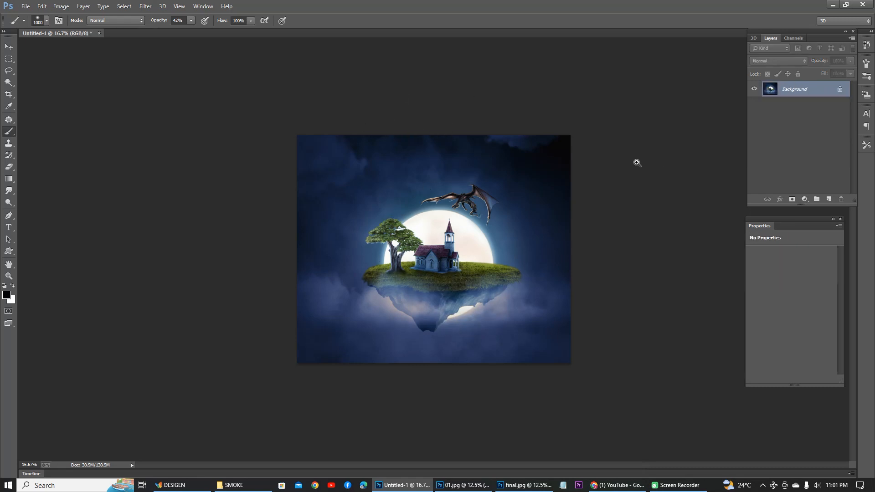
# Step: Add a Curves adjustment layer above the Background and apply the Darker (RGB) preset
pyautogui.keyDown('ctrl'); pyautogui.click(636, 163); pyautogui.keyUp('ctrl')
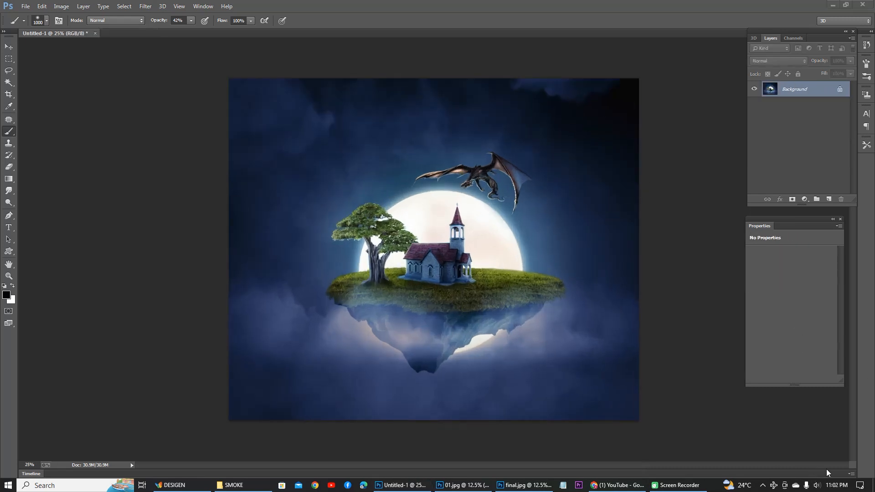
pyautogui.click(804, 199)
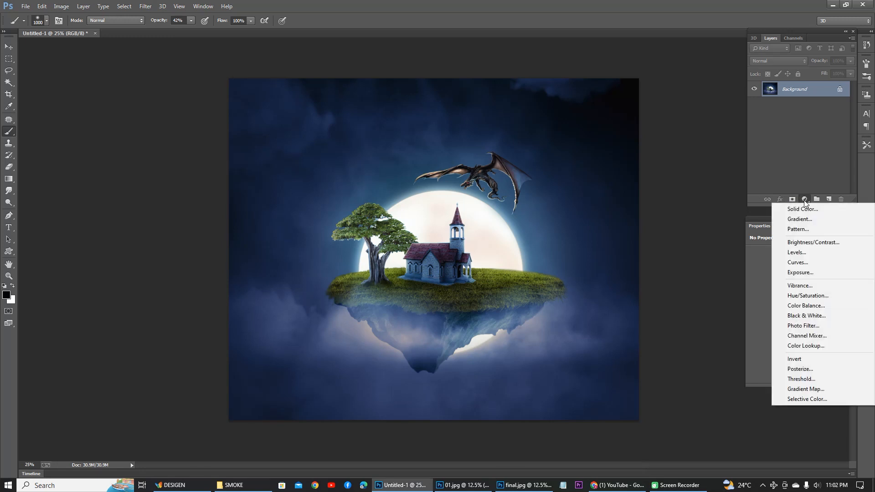
pyautogui.click(798, 263)
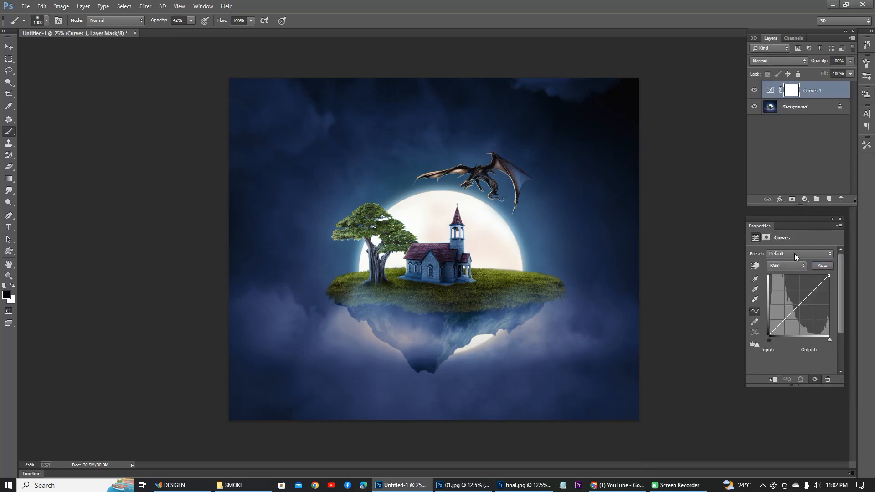
pyautogui.click(795, 254)
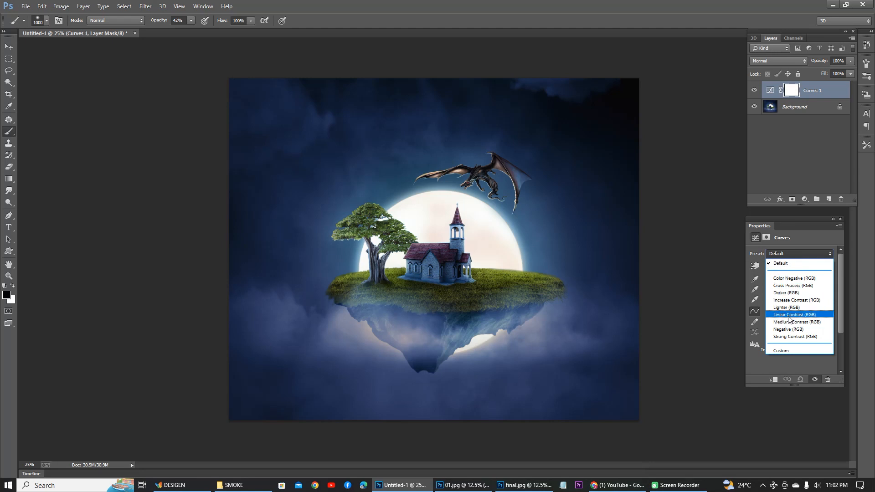
pyautogui.click(788, 322)
pyautogui.click(787, 317)
pyautogui.moveTo(787, 317); pyautogui.dragTo(786, 317)
pyautogui.click(790, 253)
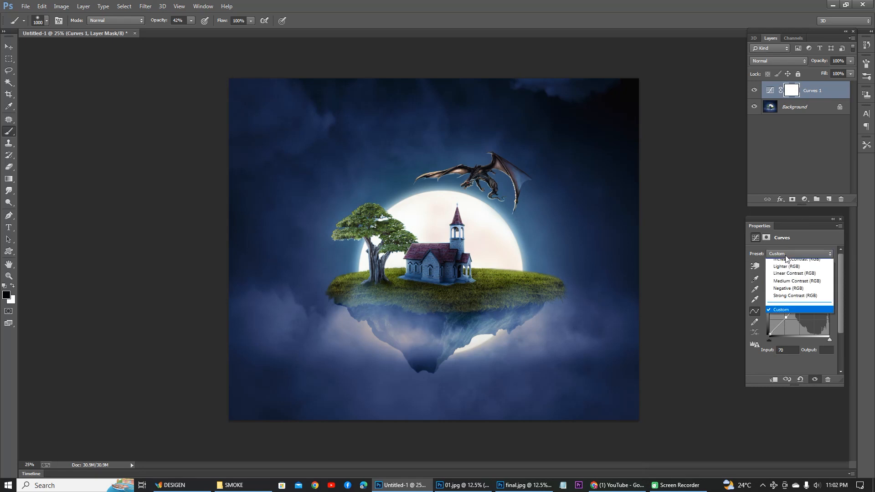
pyautogui.click(797, 292)
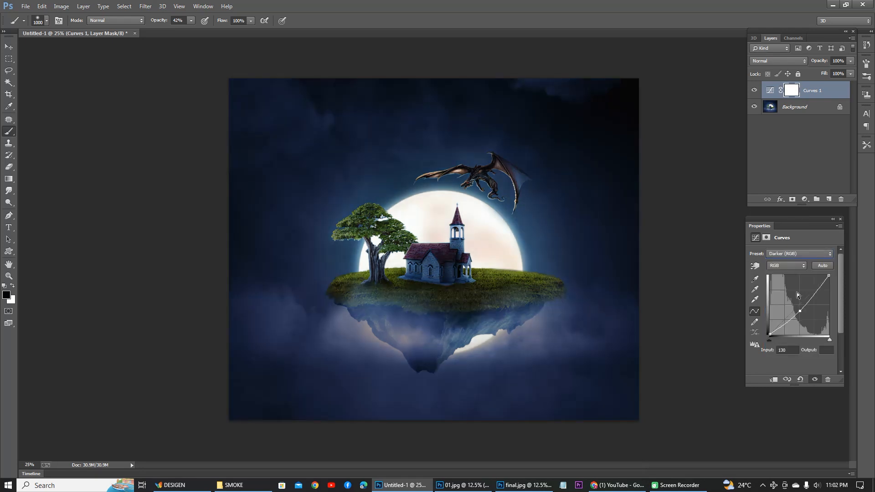
# Step: Raise the RGB curve's midtone point almost to the diagonal, at input 118, and merge the Curves layer into the Background
pyautogui.moveTo(800, 312); pyautogui.dragTo(800, 306)
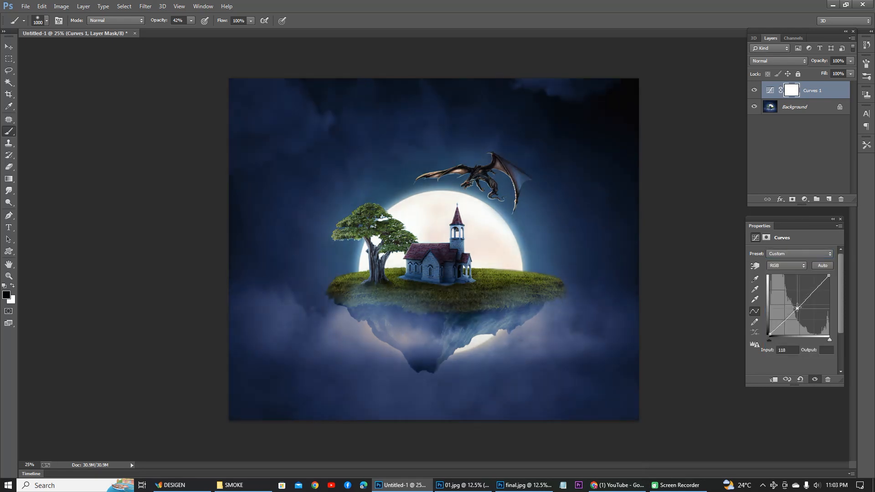
pyautogui.click(840, 220)
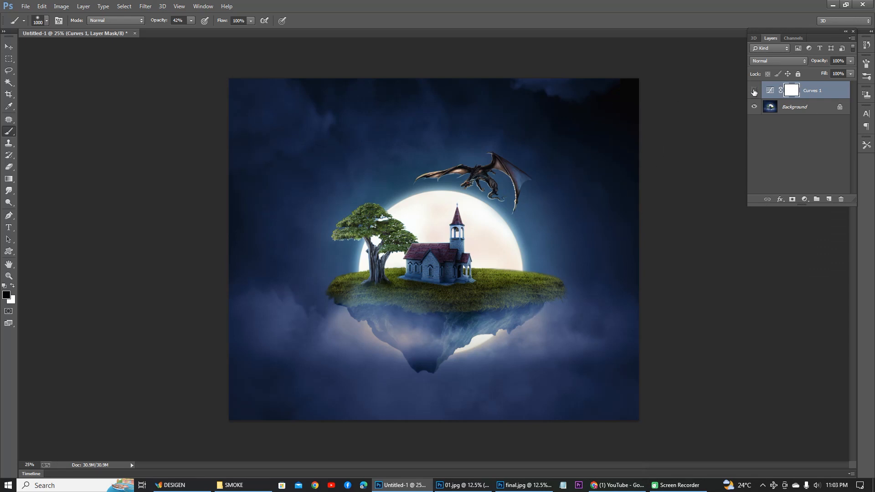
pyautogui.hotkey('ctrl', 'e')
# Step: Add a Levels adjustment layer above the Background and delete its layer mask
pyautogui.click(804, 200)
pyautogui.click(743, 266)
pyautogui.click(806, 199)
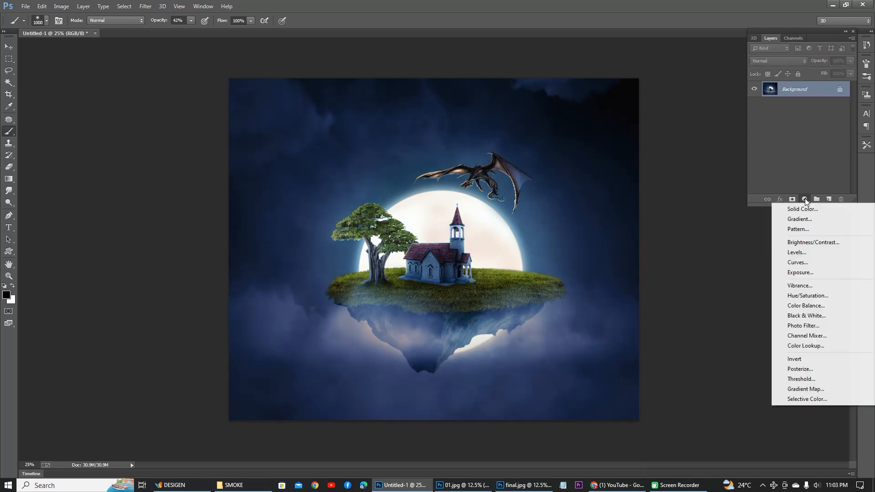
pyautogui.click(807, 253)
pyautogui.click(840, 219)
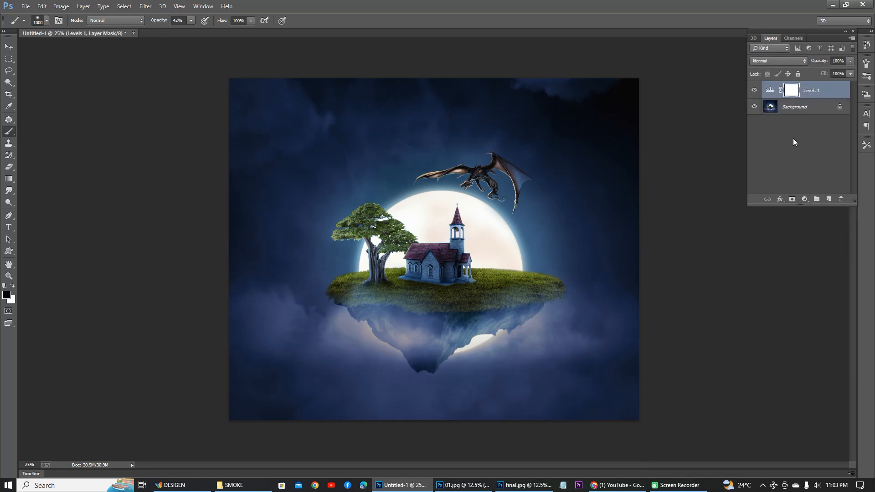
pyautogui.click(841, 199)
pyautogui.click(399, 182)
# Step: Add a Curves adjustment layer, lower the Green midtones slightly at input 135 and raise the Red midtones at input 116
pyautogui.click(804, 200)
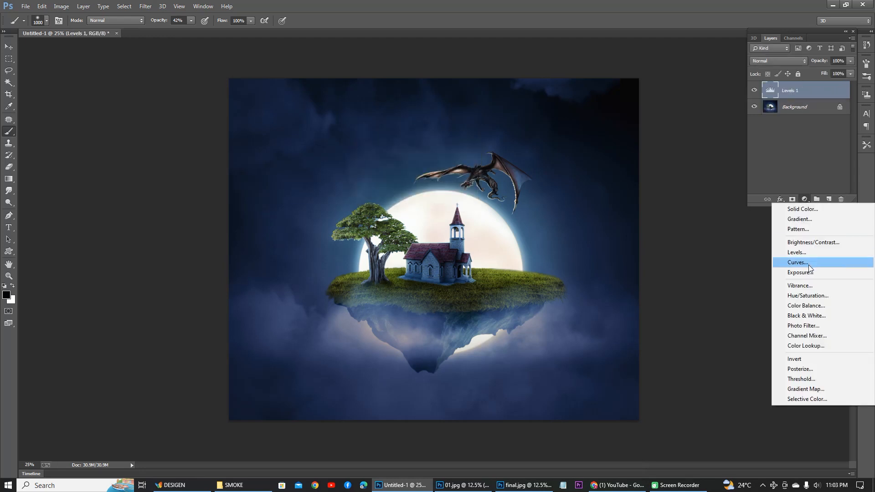
pyautogui.click(791, 270)
pyautogui.click(790, 266)
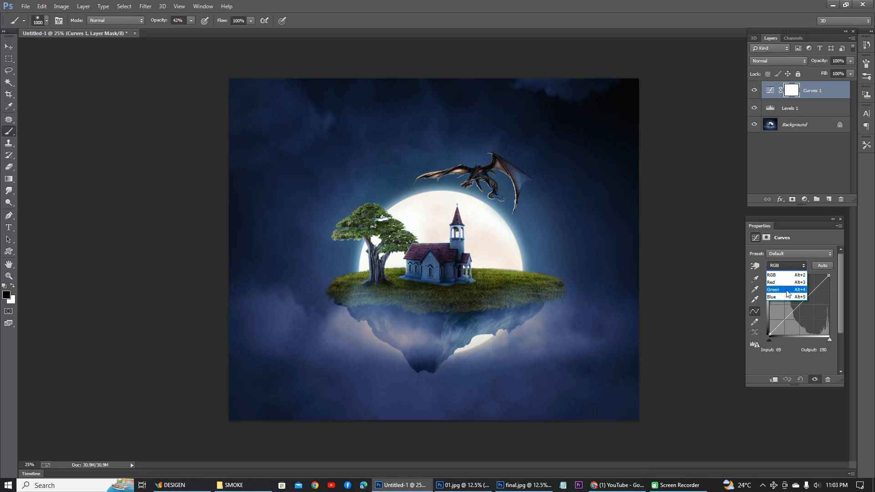
pyautogui.click(775, 276)
pyautogui.moveTo(799, 311); pyautogui.dragTo(801, 305)
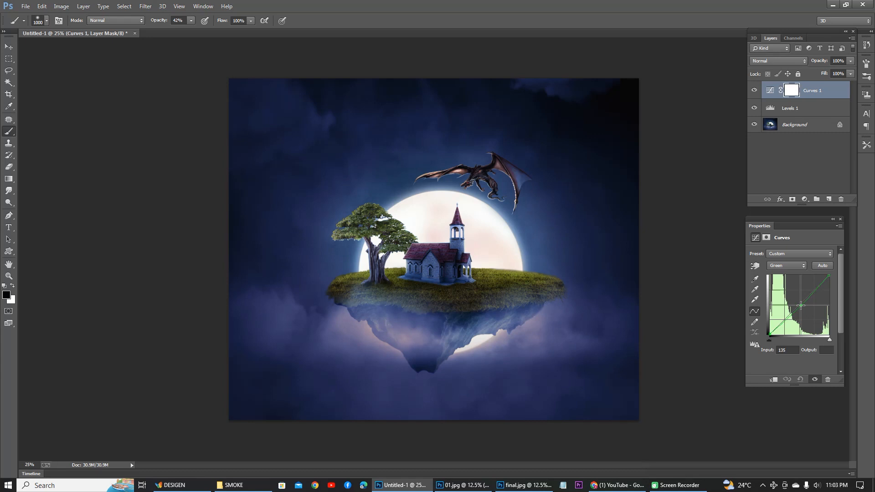
pyautogui.click(784, 266)
pyautogui.moveTo(801, 307)
pyautogui.mouseDown()
pyautogui.moveTo(791, 303)
pyautogui.moveTo(796, 298)
pyautogui.mouseUp()
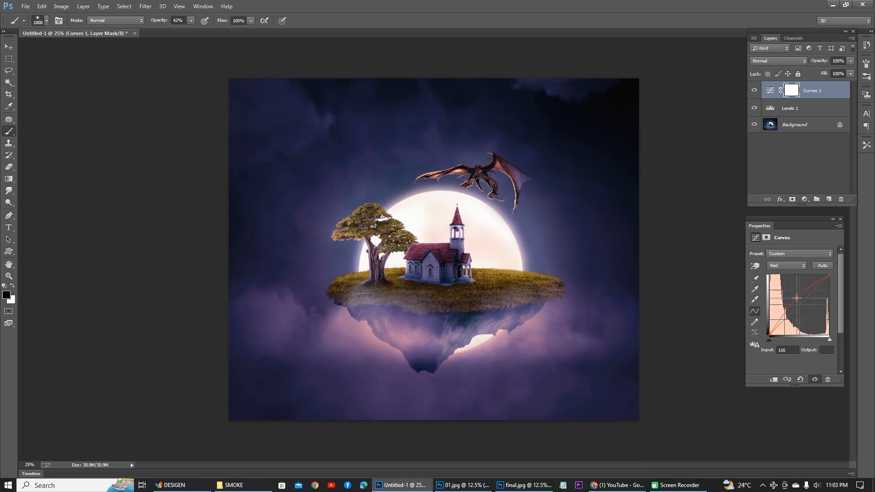
# Step: Lower the Blue channel's midtones slightly on the Curves layer and merge all visible layers into the Background
pyautogui.click(786, 265)
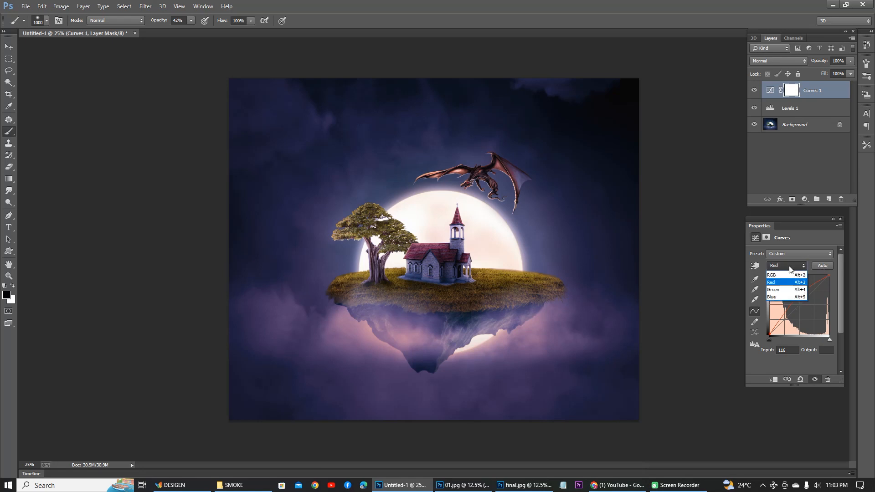
pyautogui.click(785, 295)
pyautogui.moveTo(801, 305); pyautogui.dragTo(806, 301)
pyautogui.click(840, 227)
pyautogui.click(840, 219)
pyautogui.click(840, 219)
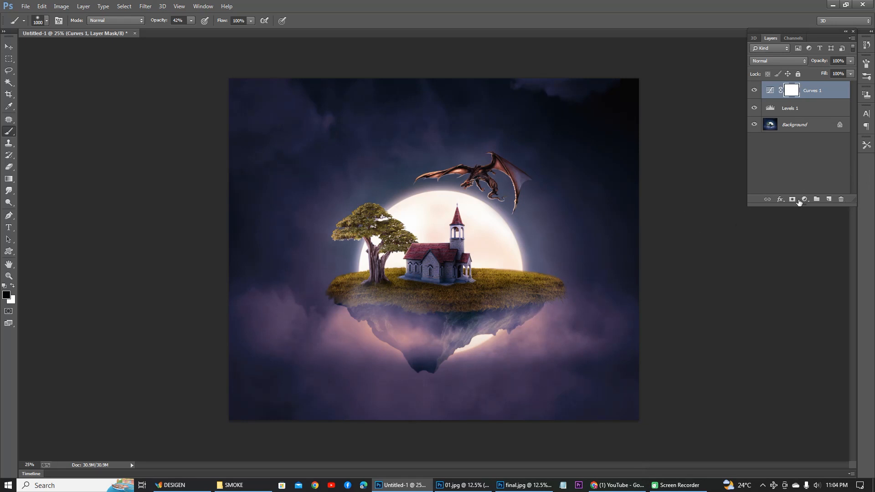
pyautogui.scroll(1, 510, 165)
pyautogui.scroll(-1, 528, 195)
pyautogui.hotkey('ctrl', 'shift', 'e')
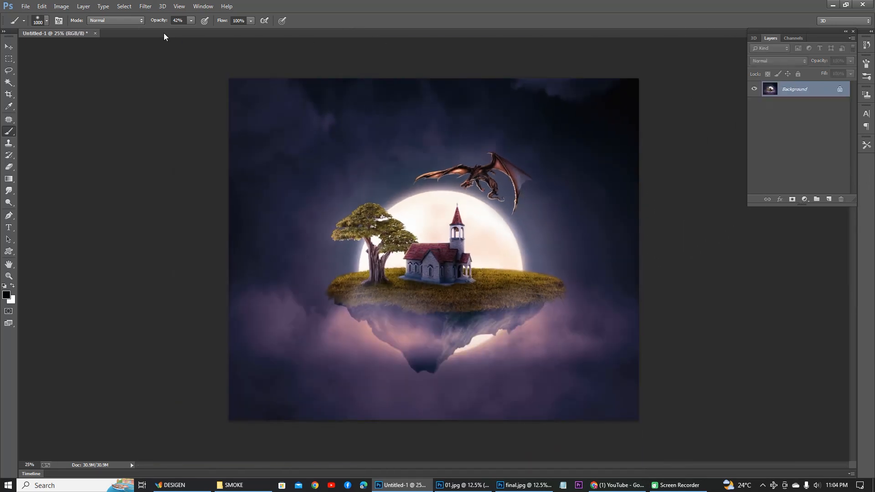